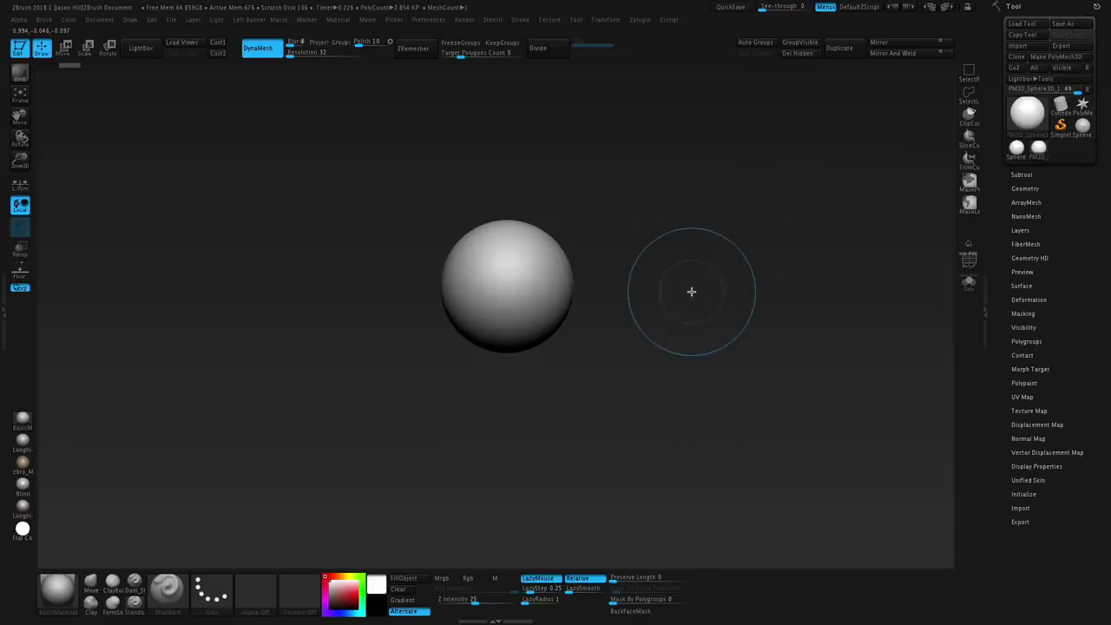
# - Stretch the sphere into a rough skull profile with the Move brush, pulling the front of the face downward
pyautogui.press('b')
pyautogui.press('m')
pyautogui.press('v')
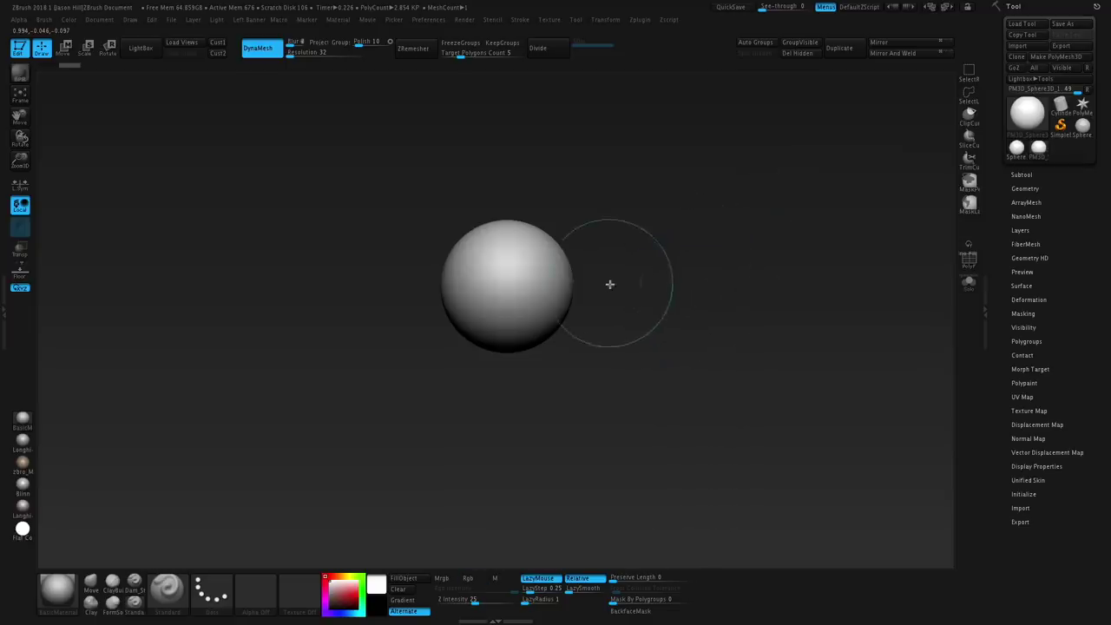
pyautogui.moveTo(517, 336); pyautogui.dragTo(514, 353)
pyautogui.keyDown('alt'); pyautogui.moveTo(634, 307); pyautogui.dragTo(575, 312); pyautogui.keyUp('alt')
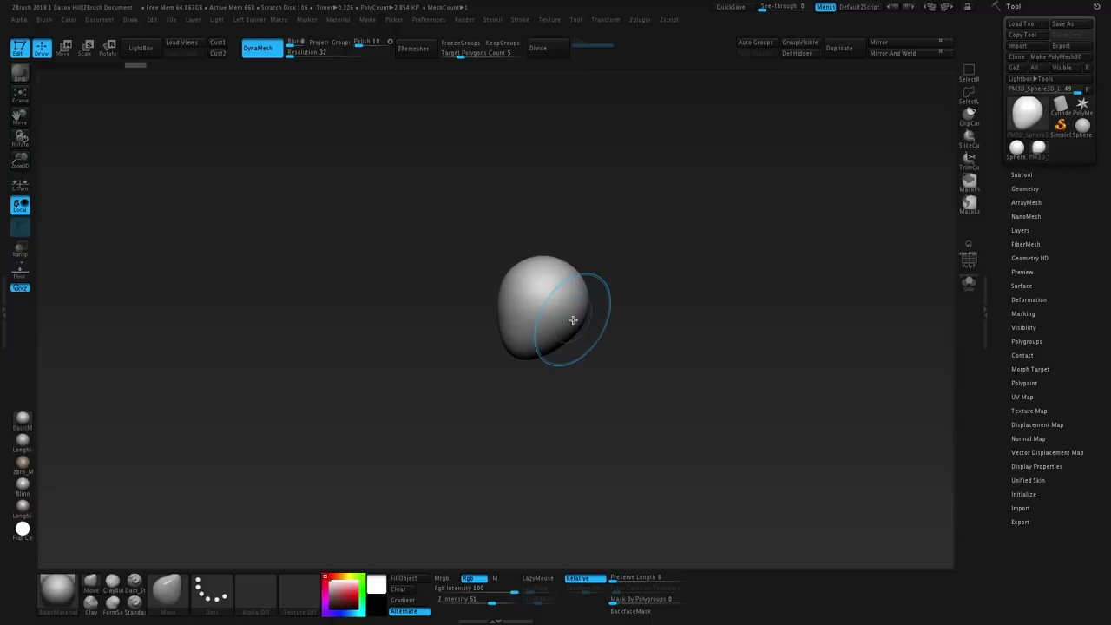
pyautogui.moveTo(573, 320); pyautogui.dragTo(536, 348)
# - Mask the front and lower part of the skull and move the unmasked upper back to extend the cranium
pyautogui.keyDown('ctrl'); pyautogui.moveTo(648, 185); pyautogui.dragTo(536, 325); pyautogui.keyUp('ctrl')
pyautogui.keyDown('ctrl'); pyautogui.click(483, 322); pyautogui.keyUp('ctrl')
pyautogui.press('w')
pyautogui.moveTo(479, 292); pyautogui.dragTo(488, 291)
pyautogui.press('q')
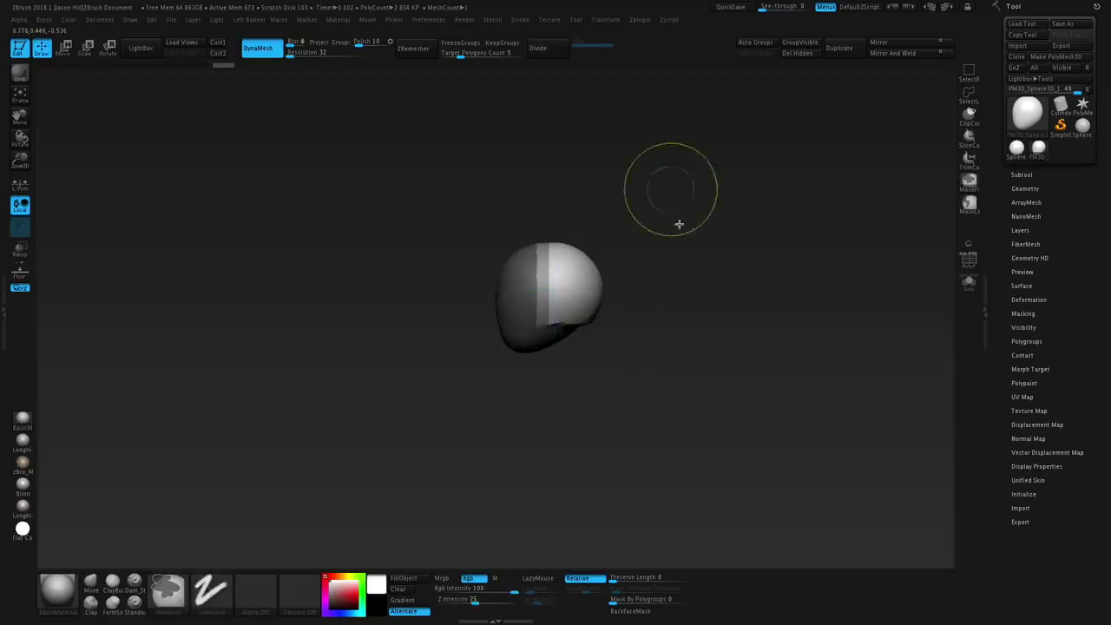
# - Clear the mask and reshape the back and underside of the skull with the Move brush
pyautogui.keyDown('ctrl'); pyautogui.click(669, 191); pyautogui.keyUp('ctrl')
pyautogui.click(610, 19)
pyautogui.press('w')
pyautogui.press('y')
pyautogui.press('q')
pyautogui.moveTo(636, 329); pyautogui.dragTo(629, 388)
pyautogui.moveTo(578, 314)
pyautogui.keyDown('shift'); pyautogui.mouseDown()
pyautogui.moveTo(597, 307)
pyautogui.moveTo(599, 325)
pyautogui.mouseUp(); pyautogui.keyUp('shift')
pyautogui.moveTo(625, 322)
pyautogui.mouseDown()
pyautogui.moveTo(629, 251)
pyautogui.moveTo(588, 309)
pyautogui.mouseUp()
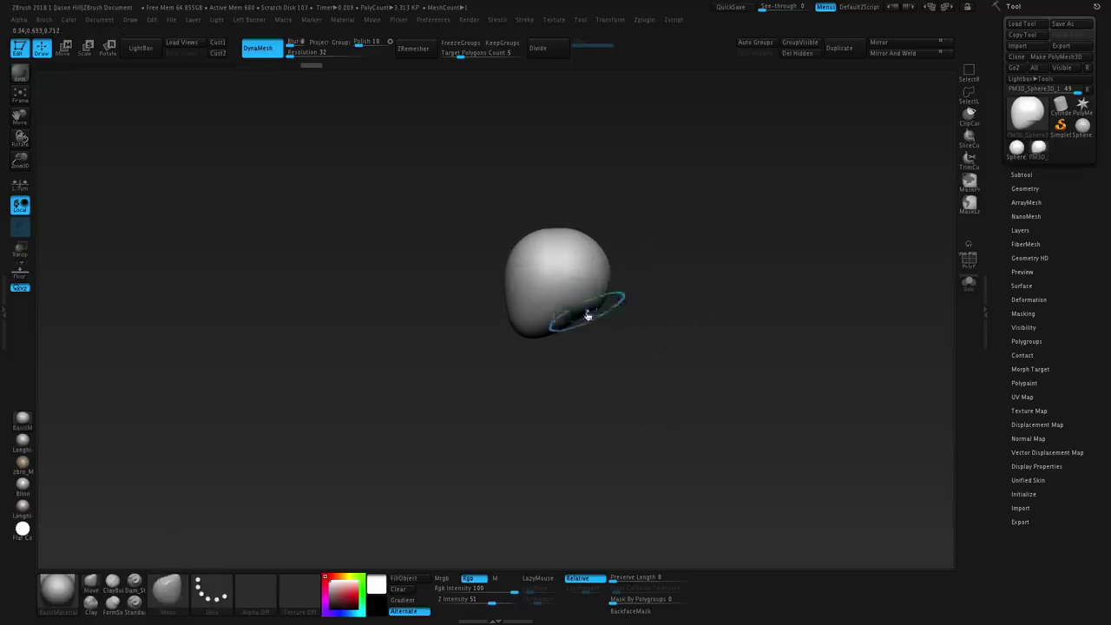
# - Isolate the neck area under the skull with a mask and pull it down into a neck using the Transpose line
pyautogui.moveTo(644, 285)
pyautogui.mouseDown()
pyautogui.moveTo(697, 278)
pyautogui.moveTo(699, 208)
pyautogui.mouseUp()
pyautogui.keyDown('ctrl'); pyautogui.moveTo(598, 271); pyautogui.dragTo(598, 302); pyautogui.keyUp('ctrl')
pyautogui.keyDown('ctrl'); pyautogui.click(711, 229); pyautogui.keyUp('ctrl')
pyautogui.moveTo(710, 228)
pyautogui.mouseDown()
pyautogui.moveTo(707, 313)
pyautogui.moveTo(654, 277)
pyautogui.moveTo(604, 208)
pyautogui.moveTo(544, 269)
pyautogui.mouseUp()
pyautogui.keyDown('ctrl'); pyautogui.click(680, 235); pyautogui.keyUp('ctrl')
pyautogui.keyDown('shift'); pyautogui.moveTo(681, 235); pyautogui.dragTo(653, 276); pyautogui.keyUp('shift')
pyautogui.press('w')
pyautogui.moveTo(551, 248); pyautogui.dragTo(581, 371)
pyautogui.moveTo(566, 309); pyautogui.dragTo(570, 362)
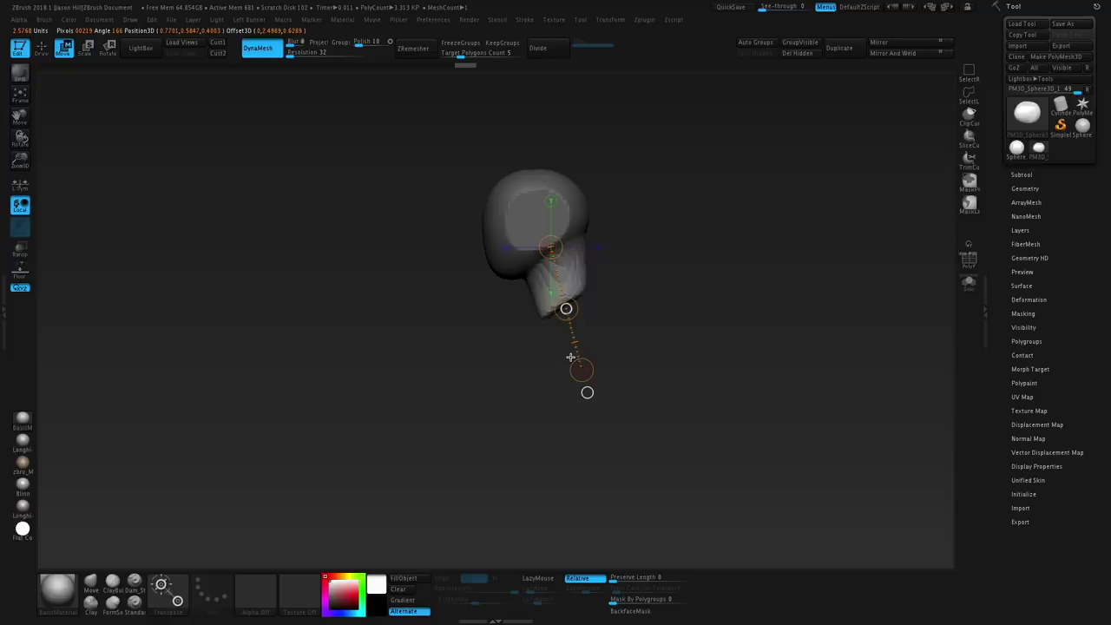
pyautogui.press('q')
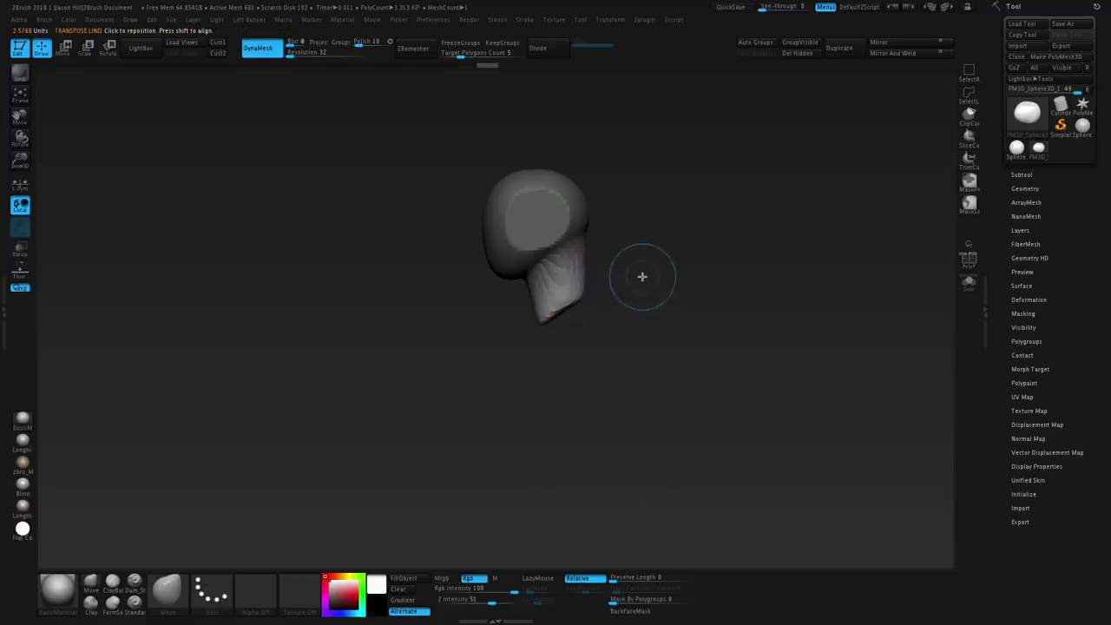
# - Set MaskLasso as the active masking brush
pyautogui.press('ctrl')
pyautogui.click(968, 205)
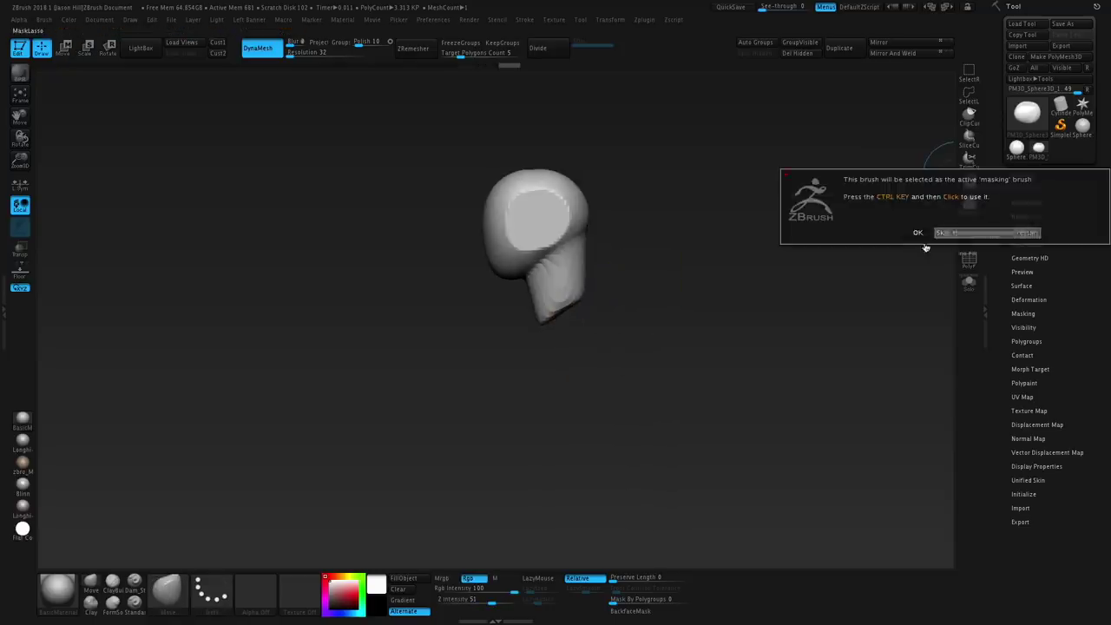
pyautogui.click(918, 233)
# - Mask off the head and neck, pull the neck base outward into shoulders with the Transpose line, and remesh the bust
pyautogui.moveTo(570, 253)
pyautogui.mouseDown()
pyautogui.moveTo(679, 246)
pyautogui.moveTo(580, 273)
pyautogui.mouseUp()
pyautogui.moveTo(552, 279)
pyautogui.mouseDown()
pyautogui.moveTo(531, 290)
pyautogui.moveTo(544, 288)
pyautogui.mouseUp()
pyautogui.keyDown('shift'); pyautogui.moveTo(543, 237); pyautogui.dragTo(548, 231); pyautogui.keyUp('shift')
pyautogui.moveTo(583, 304)
pyautogui.mouseDown()
pyautogui.moveTo(615, 306)
pyautogui.moveTo(630, 327)
pyautogui.moveTo(523, 325)
pyautogui.moveTo(529, 333)
pyautogui.mouseUp()
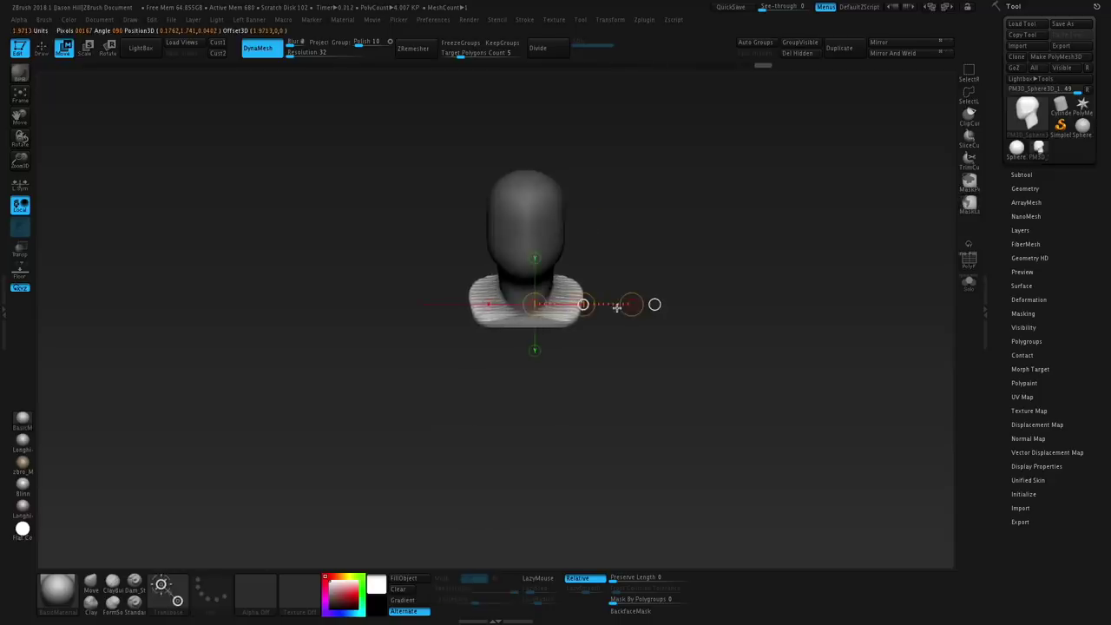
pyautogui.press('q')
pyautogui.moveTo(609, 305)
pyautogui.keyDown('ctrl'); pyautogui.mouseDown()
pyautogui.moveTo(578, 350)
pyautogui.moveTo(570, 345)
pyautogui.mouseUp(); pyautogui.keyUp('ctrl')
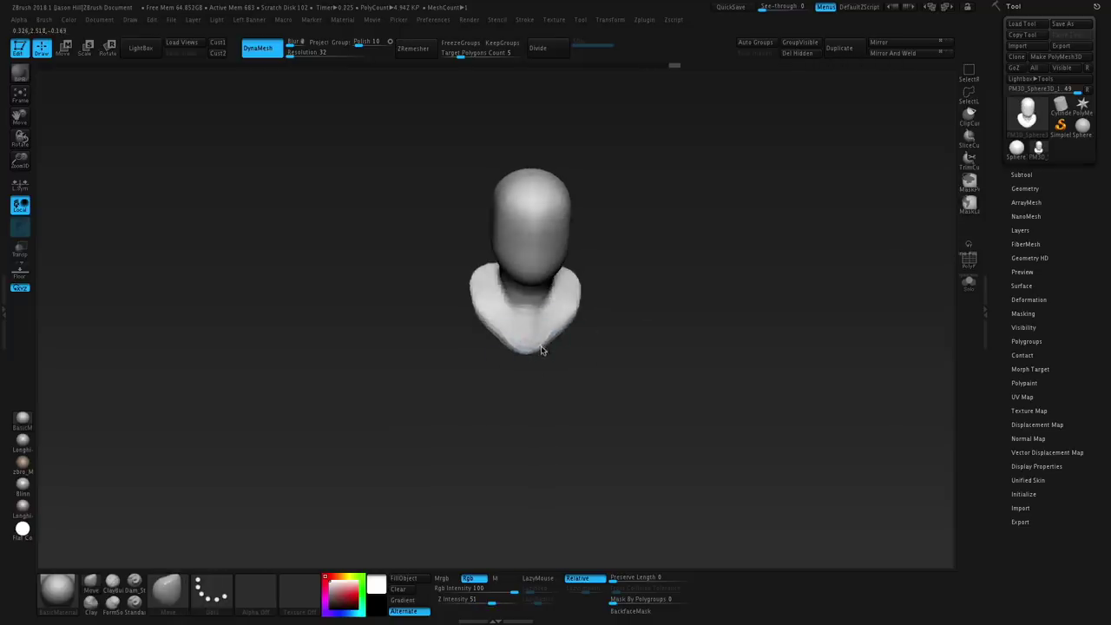
# - Shape the shoulders and chest outline of the bust with the Move brush
pyautogui.moveTo(610, 325); pyautogui.dragTo(594, 313)
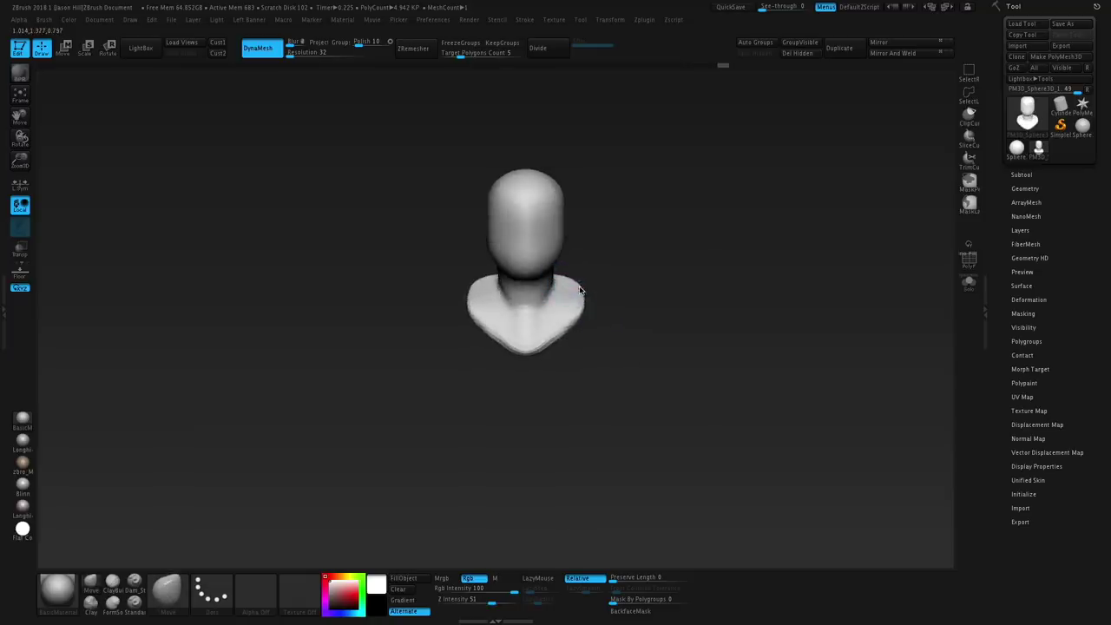
pyautogui.moveTo(583, 288)
pyautogui.mouseDown()
pyautogui.moveTo(642, 251)
pyautogui.moveTo(599, 280)
pyautogui.mouseUp()
pyautogui.moveTo(599, 279)
pyautogui.mouseDown(button='right')
pyautogui.moveTo(608, 283)
pyautogui.moveTo(579, 310)
pyautogui.mouseUp(button='right')
pyautogui.press('b')
pyautogui.press('m')
pyautogui.press('v')
# - Sculpt the collarbones, cheek planes and eye sockets with the ClayBuildup brush
pyautogui.press('b')
pyautogui.press('f')
pyautogui.press('b')
pyautogui.press('c')
pyautogui.press('b')
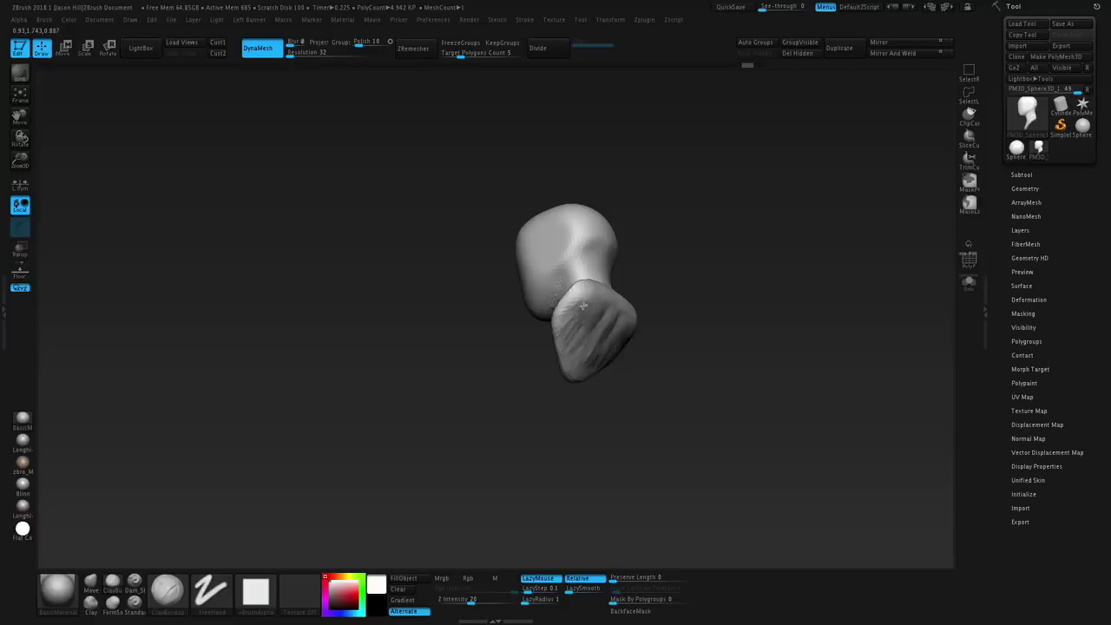
pyautogui.moveTo(594, 361); pyautogui.dragTo(473, 258)
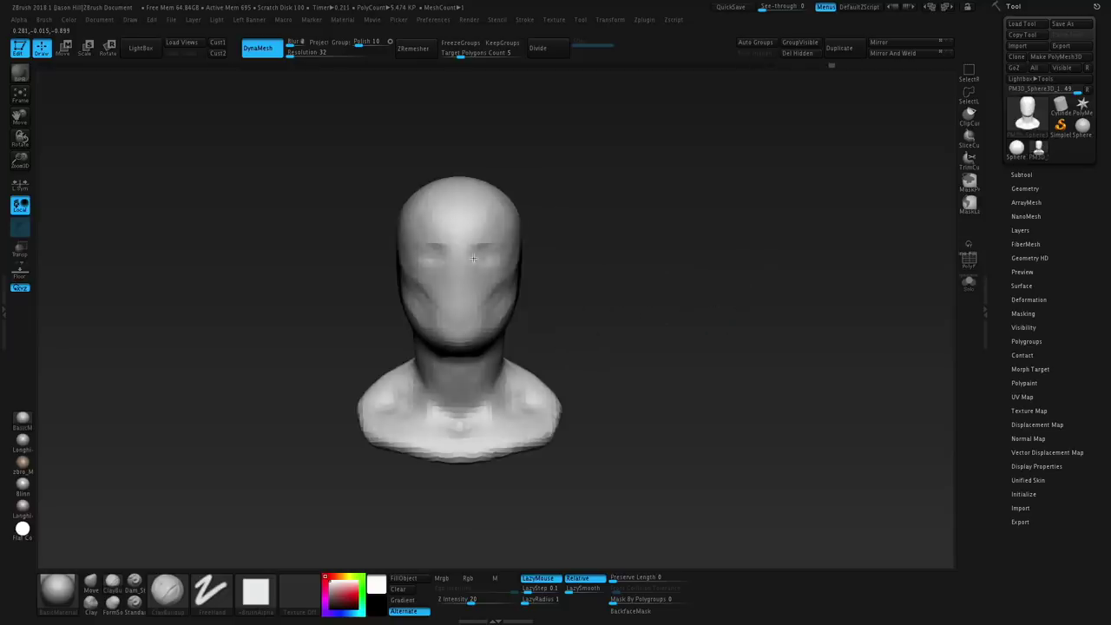
pyautogui.moveTo(602, 228); pyautogui.dragTo(499, 253)
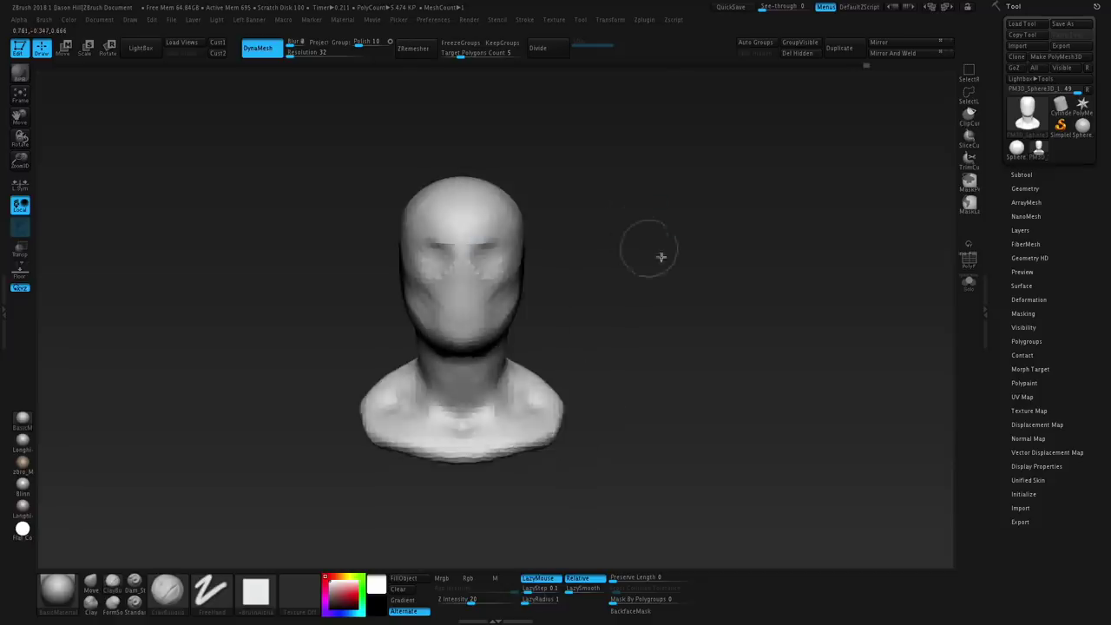
# - Refine the jaw, chin and skull profile from the side with a resized Move brush
pyautogui.moveTo(650, 255); pyautogui.dragTo(533, 295)
pyautogui.moveTo(506, 337); pyautogui.dragTo(538, 349)
pyautogui.press('s')
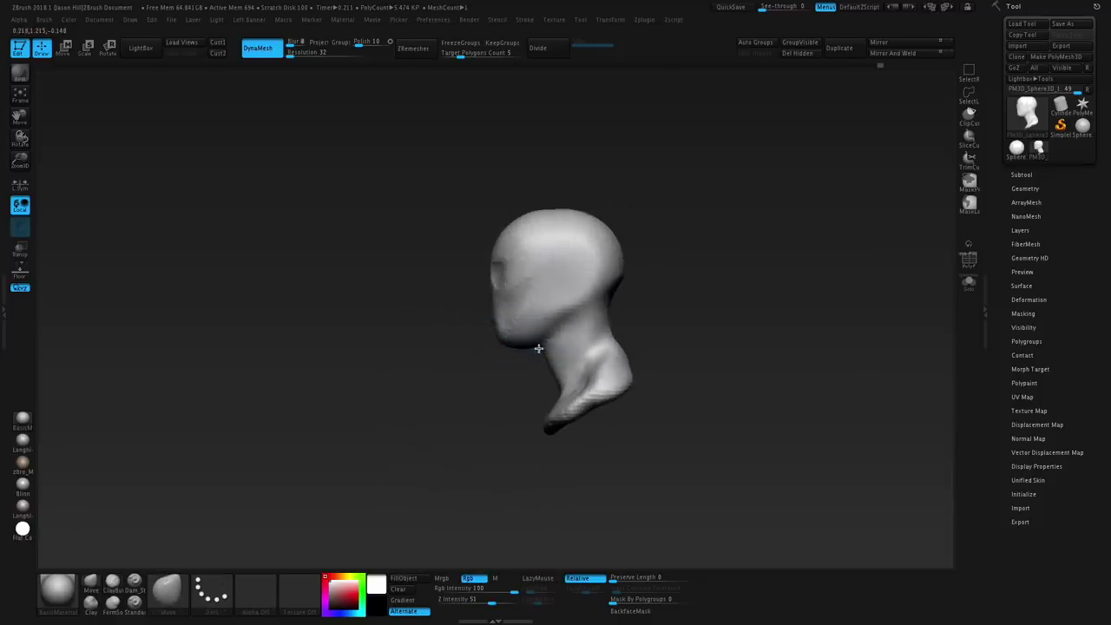
pyautogui.press('s')
pyautogui.moveTo(590, 288); pyautogui.dragTo(598, 287)
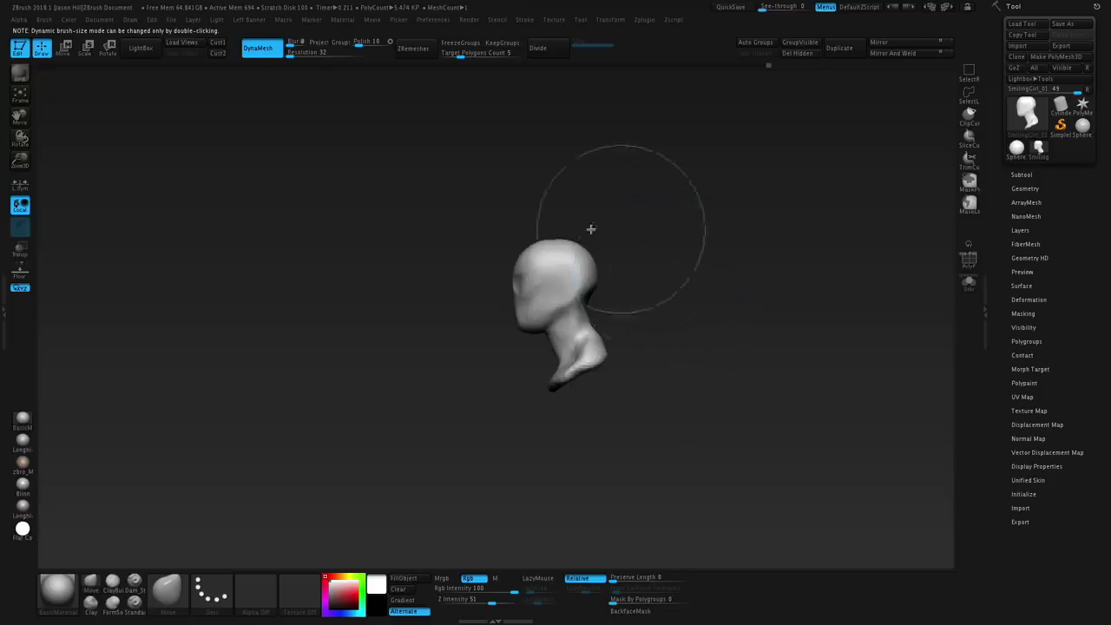
# - Form the nose and rough out the mouth on the face, pulling the nose tip forward with a smaller Move brush
pyautogui.press('f')
pyautogui.moveTo(444, 201); pyautogui.dragTo(458, 203)
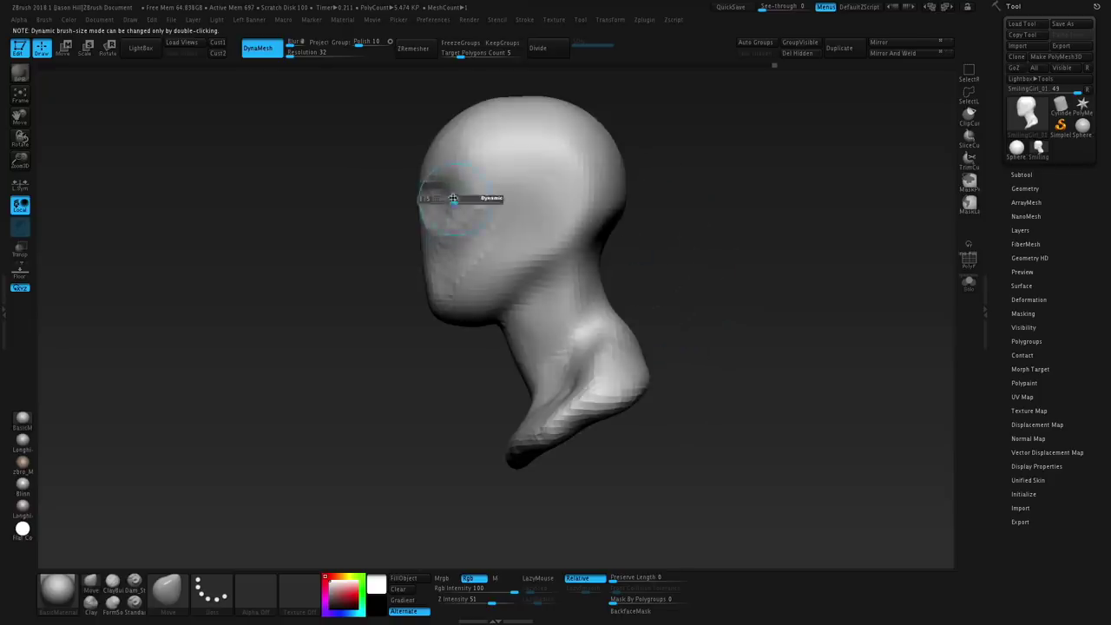
pyautogui.moveTo(365, 303); pyautogui.dragTo(426, 268)
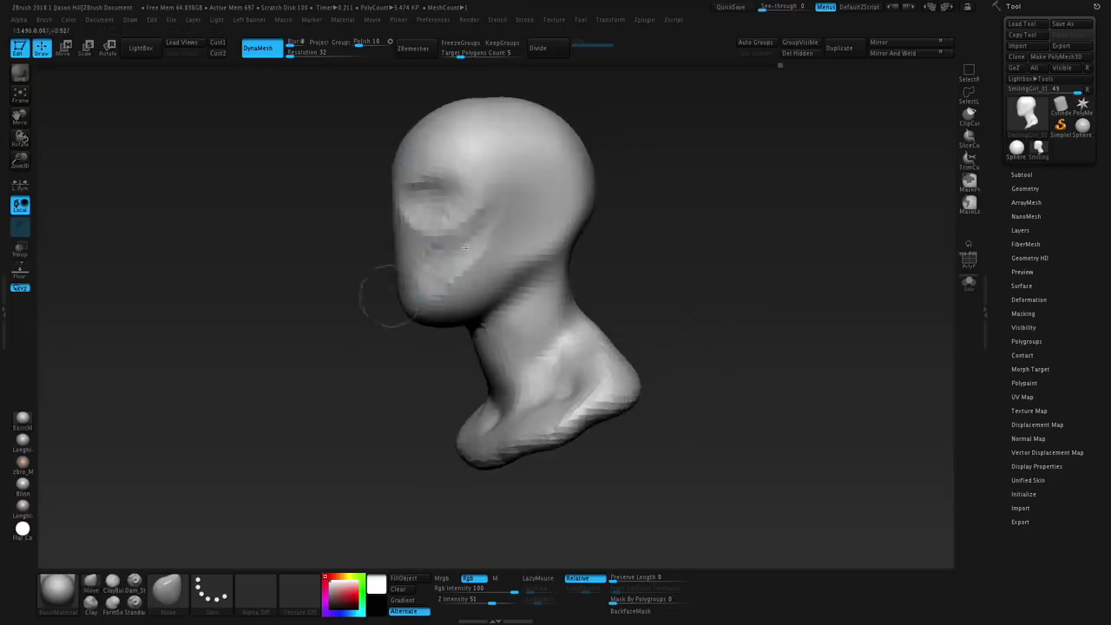
pyautogui.moveTo(685, 232); pyautogui.dragTo(682, 275)
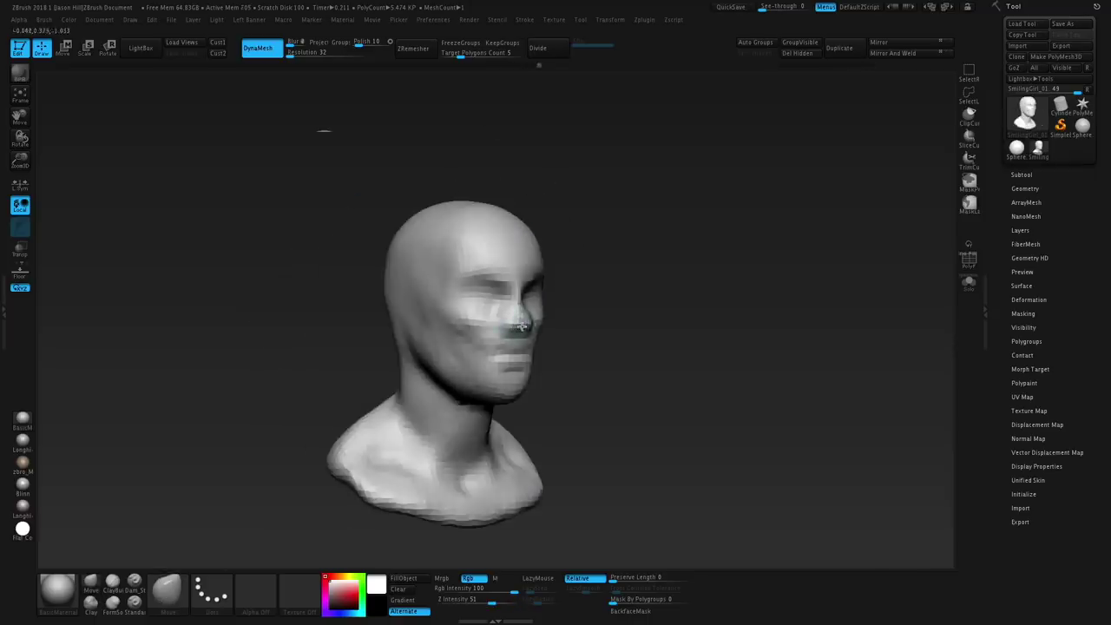
pyautogui.moveTo(522, 325); pyautogui.dragTo(524, 323)
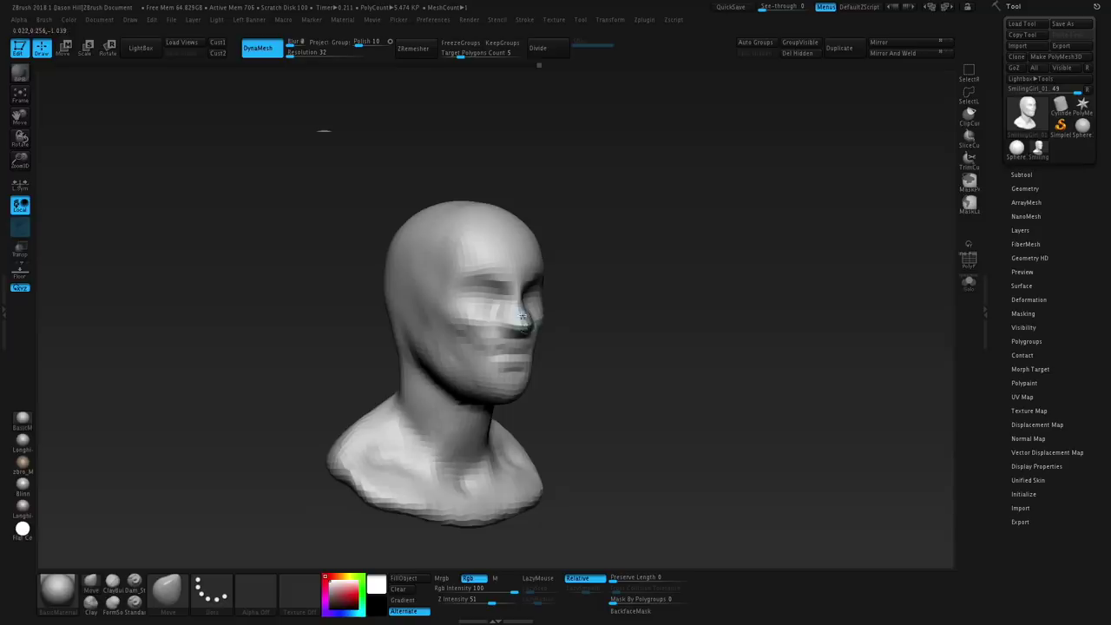
# - Set the DynaMesh resolution to 64
pyautogui.keyDown('shift'); pyautogui.moveTo(616, 276); pyautogui.dragTo(575, 129); pyautogui.keyUp('shift')
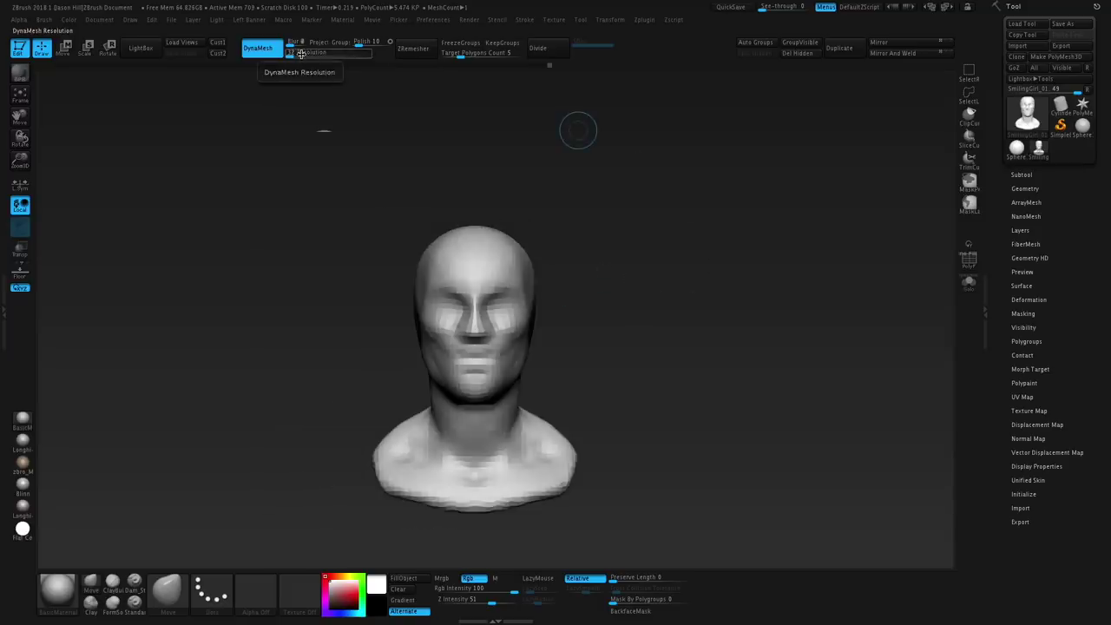
pyautogui.click(297, 52)
pyautogui.press('Return')
# - Isolate the ear areas on the sides of the head with a mask, then pull them out and rotate them with Transpose
pyautogui.moveTo(610, 258)
pyautogui.keyDown('ctrl'); pyautogui.mouseDown()
pyautogui.moveTo(614, 290)
pyautogui.moveTo(600, 295)
pyautogui.moveTo(625, 281)
pyautogui.moveTo(608, 311)
pyautogui.moveTo(560, 349)
pyautogui.moveTo(560, 322)
pyautogui.moveTo(559, 339)
pyautogui.mouseUp(); pyautogui.keyUp('ctrl')
pyautogui.keyDown('ctrl'); pyautogui.click(627, 314); pyautogui.keyUp('ctrl')
pyautogui.press('w')
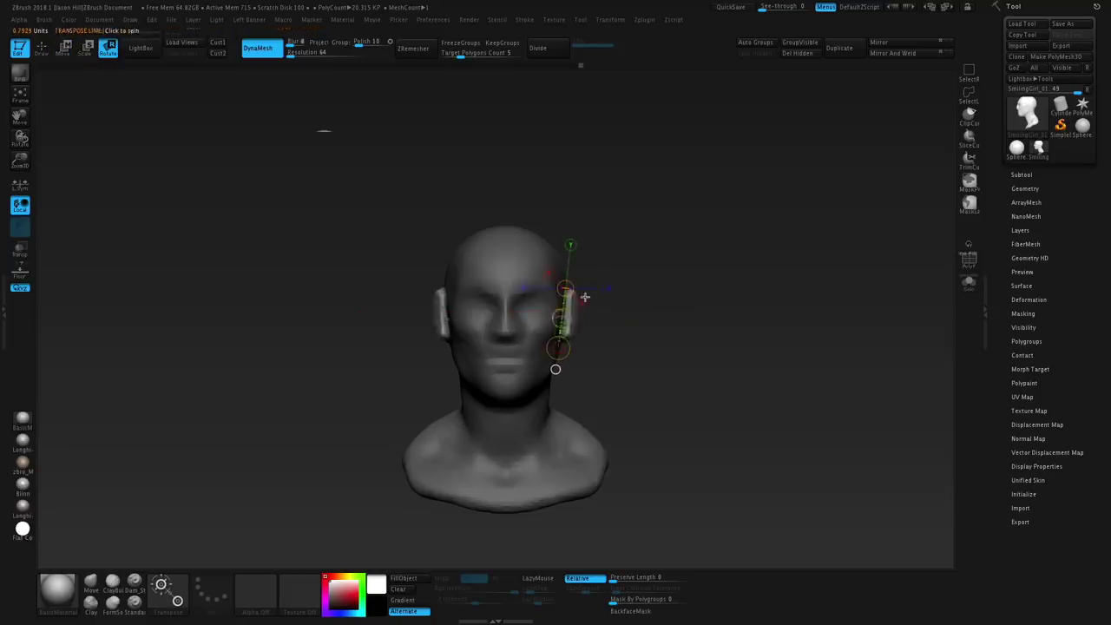
pyautogui.press('q')
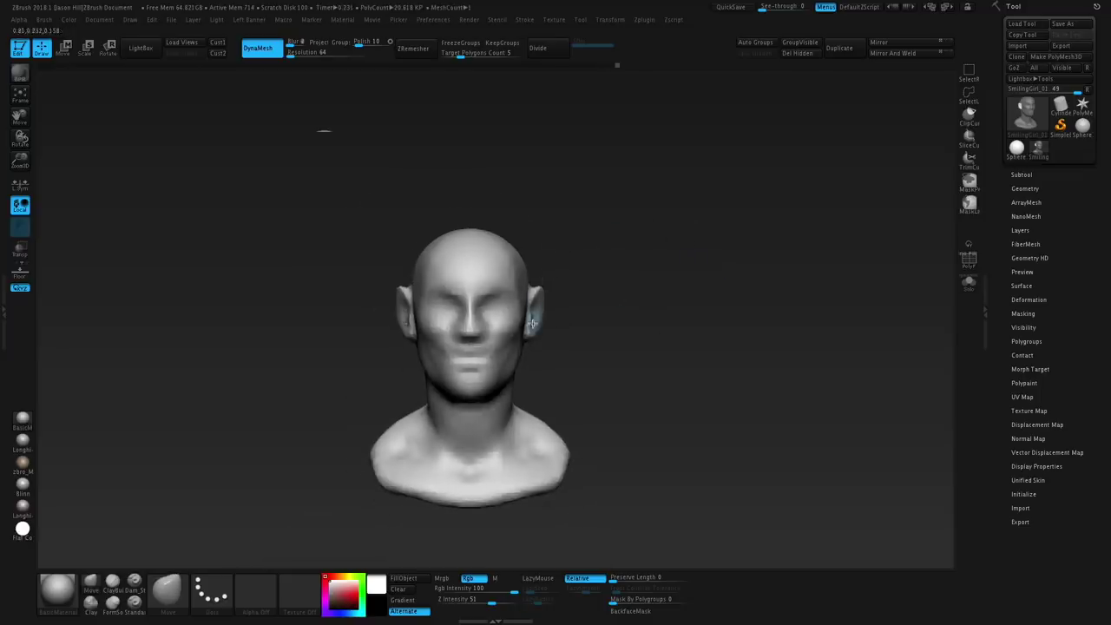
# - Shape the ears and narrow the jawline with the Move brush
pyautogui.moveTo(532, 323); pyautogui.dragTo(532, 292)
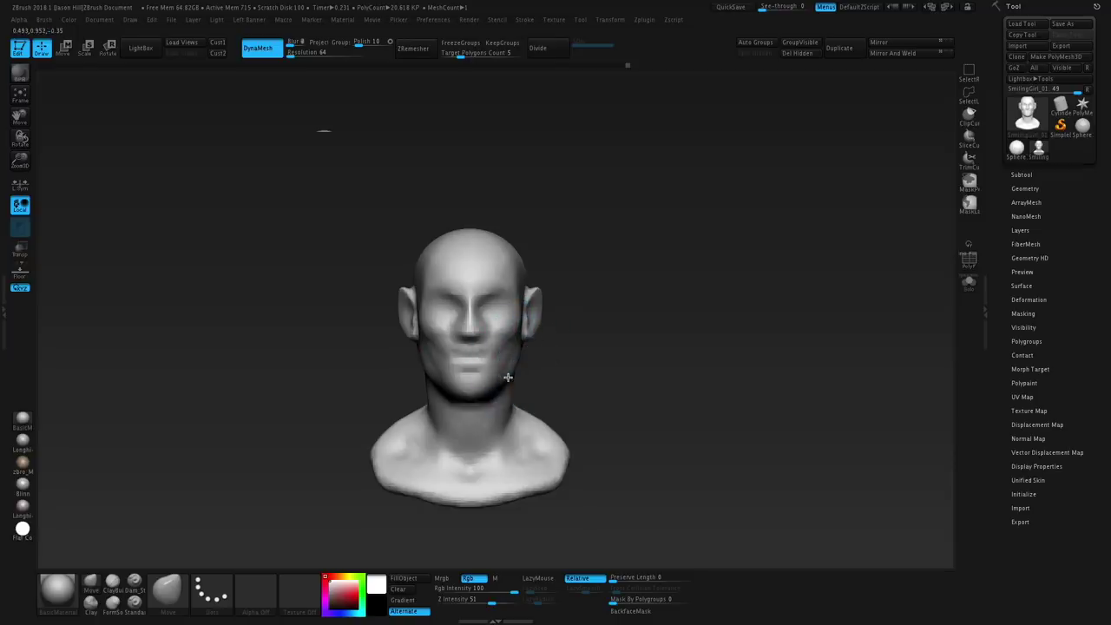
pyautogui.keyDown('ctrl'); pyautogui.moveTo(508, 371); pyautogui.dragTo(514, 377, button='right'); pyautogui.keyUp('ctrl')
pyautogui.moveTo(517, 377); pyautogui.dragTo(506, 387)
pyautogui.moveTo(562, 333); pyautogui.dragTo(541, 339)
pyautogui.moveTo(598, 349)
pyautogui.keyDown('alt'); pyautogui.mouseDown()
pyautogui.moveTo(617, 327)
pyautogui.moveTo(616, 343)
pyautogui.mouseUp(); pyautogui.keyUp('alt')
pyautogui.moveTo(616, 343); pyautogui.dragTo(606, 342)
# - Sculpt and smooth the cheek and the area around the ear with a resized ClayBuildup brush
pyautogui.press('b')
pyautogui.press('c')
pyautogui.press('b')
pyautogui.press('s')
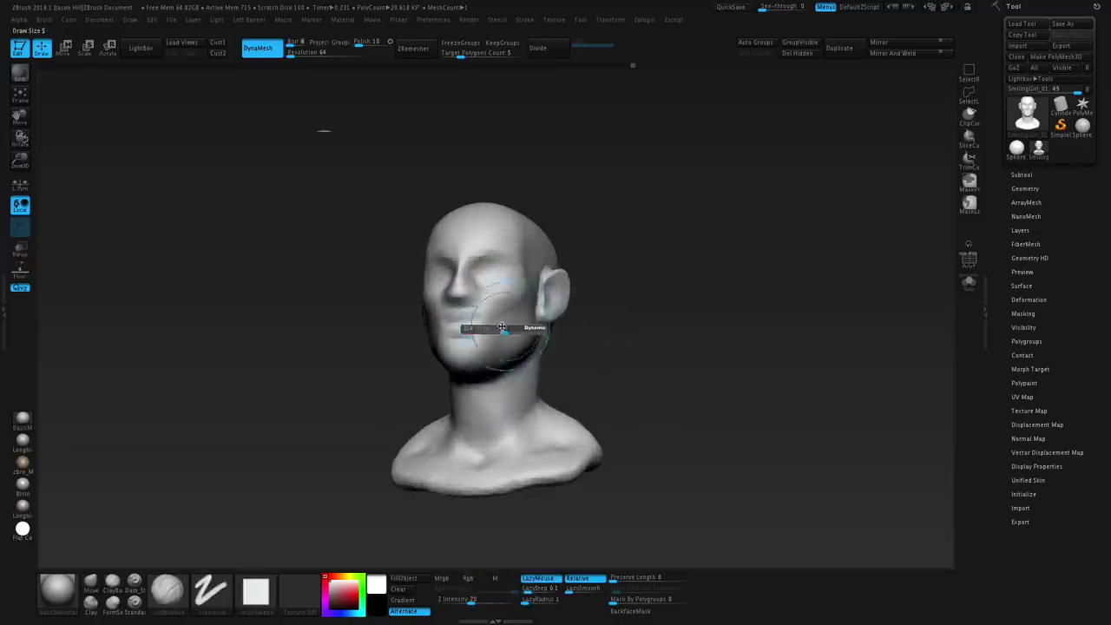
pyautogui.keyDown('shift'); pyautogui.moveTo(512, 328); pyautogui.dragTo(521, 333); pyautogui.keyUp('shift')
pyautogui.moveTo(521, 333); pyautogui.dragTo(538, 334, button='right')
pyautogui.press('s')
pyautogui.moveTo(546, 314); pyautogui.dragTo(536, 314)
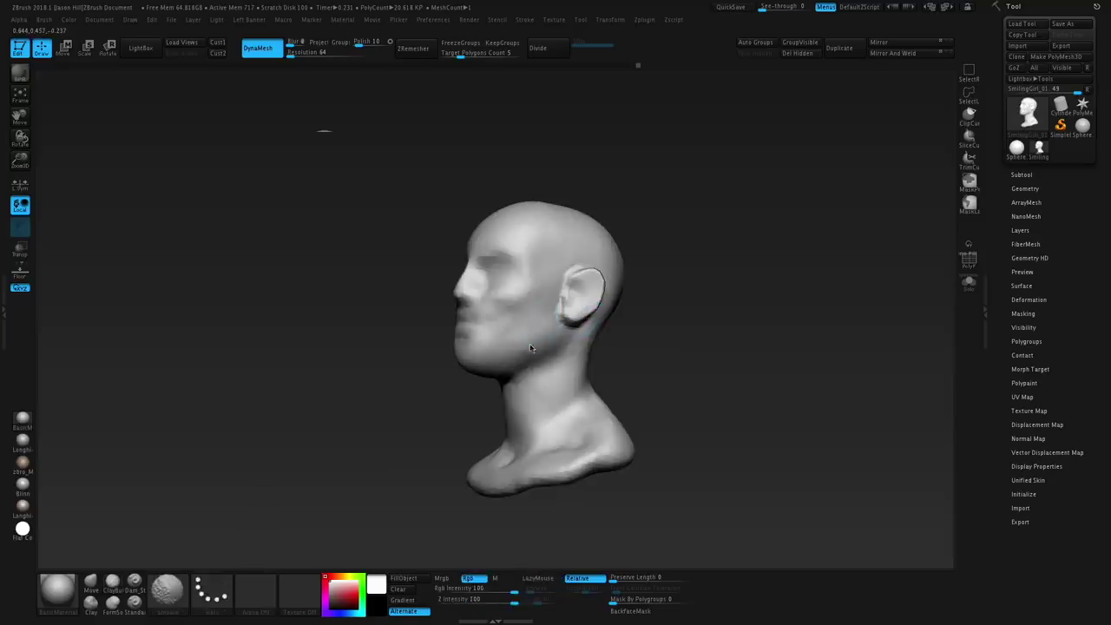
# - Define the underside of the jaw and the front neck muscles with ClayBuildup strokes
pyautogui.moveTo(533, 349); pyautogui.dragTo(519, 371, button='right')
pyautogui.moveTo(531, 372); pyautogui.dragTo(547, 340)
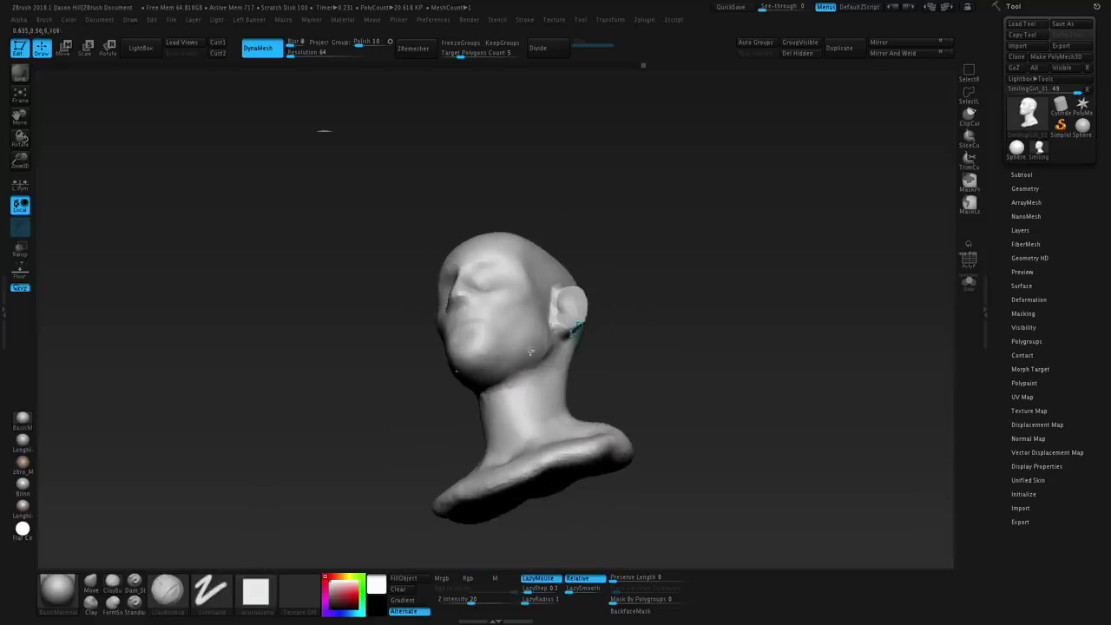
pyautogui.moveTo(501, 373); pyautogui.dragTo(540, 356)
pyautogui.moveTo(540, 356); pyautogui.dragTo(642, 340, button='right')
pyautogui.moveTo(518, 317); pyautogui.dragTo(486, 348)
pyautogui.moveTo(556, 382)
pyautogui.mouseDown(button='right')
pyautogui.moveTo(520, 360)
pyautogui.moveTo(485, 403)
pyautogui.mouseUp(button='right')
pyautogui.moveTo(486, 403); pyautogui.dragTo(518, 434)
pyautogui.moveTo(499, 399); pyautogui.dragTo(555, 386, button='right')
pyautogui.moveTo(483, 404); pyautogui.dragTo(520, 389)
pyautogui.keyDown('shift'); pyautogui.moveTo(624, 334); pyautogui.dragTo(721, 262); pyautogui.keyUp('shift')
# - Hide the surrounding interface and build up the mouth area and the folds beside the nose
pyautogui.press('Tab')
pyautogui.moveTo(534, 319); pyautogui.dragTo(509, 317)
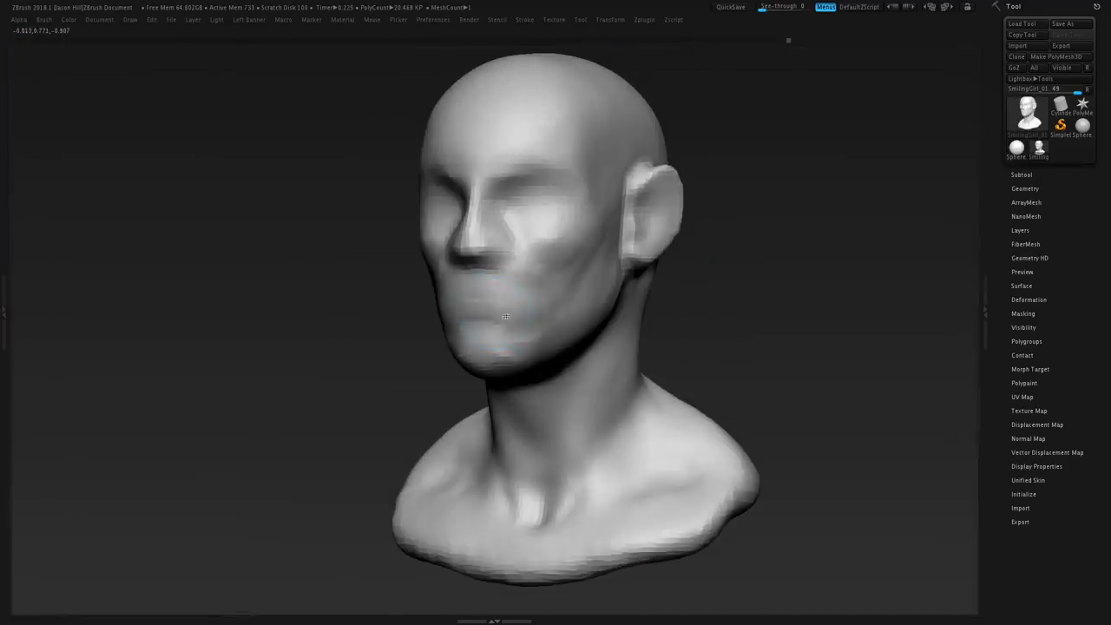
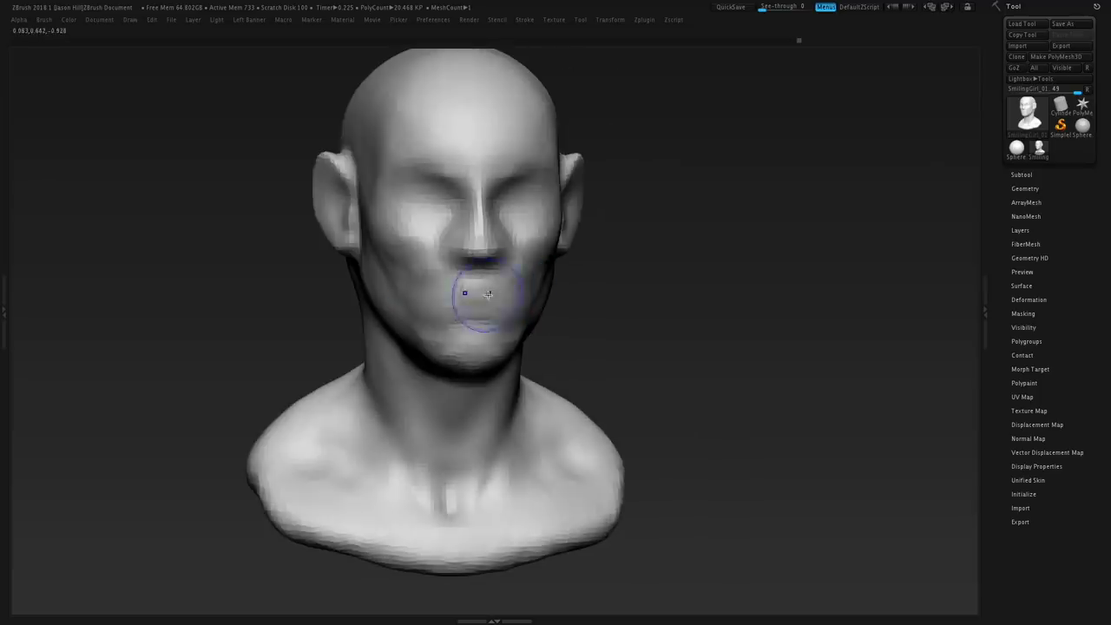
pyautogui.moveTo(628, 287)
pyautogui.mouseDown()
pyautogui.moveTo(652, 295)
pyautogui.moveTo(442, 315)
pyautogui.mouseUp()
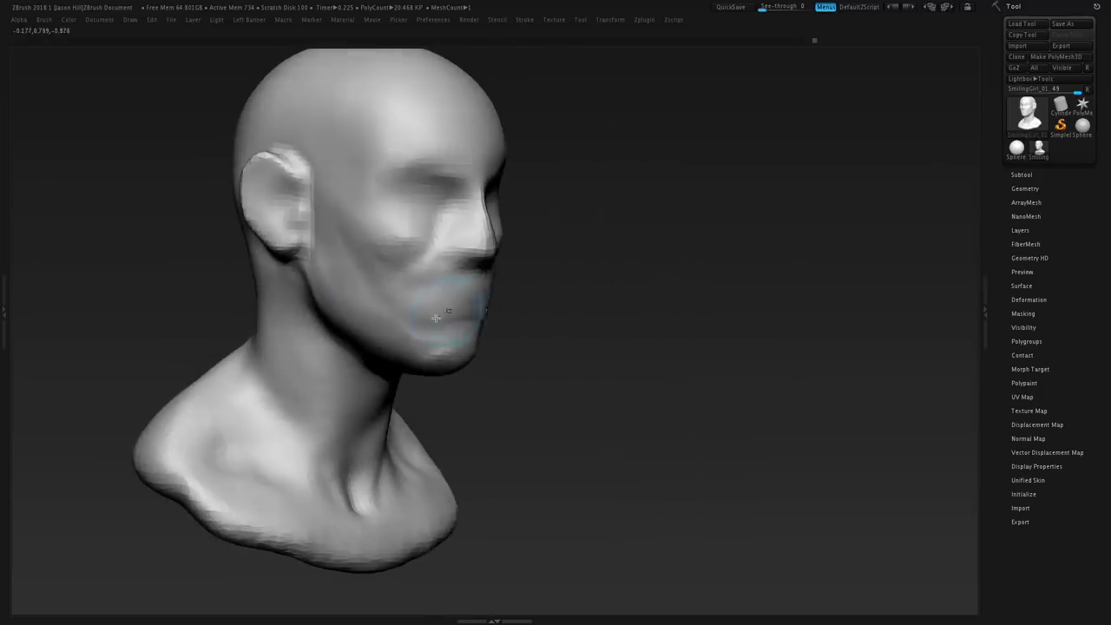
pyautogui.keyDown('shift'); pyautogui.moveTo(563, 286); pyautogui.dragTo(570, 290); pyautogui.keyUp('shift')
pyautogui.press('s')
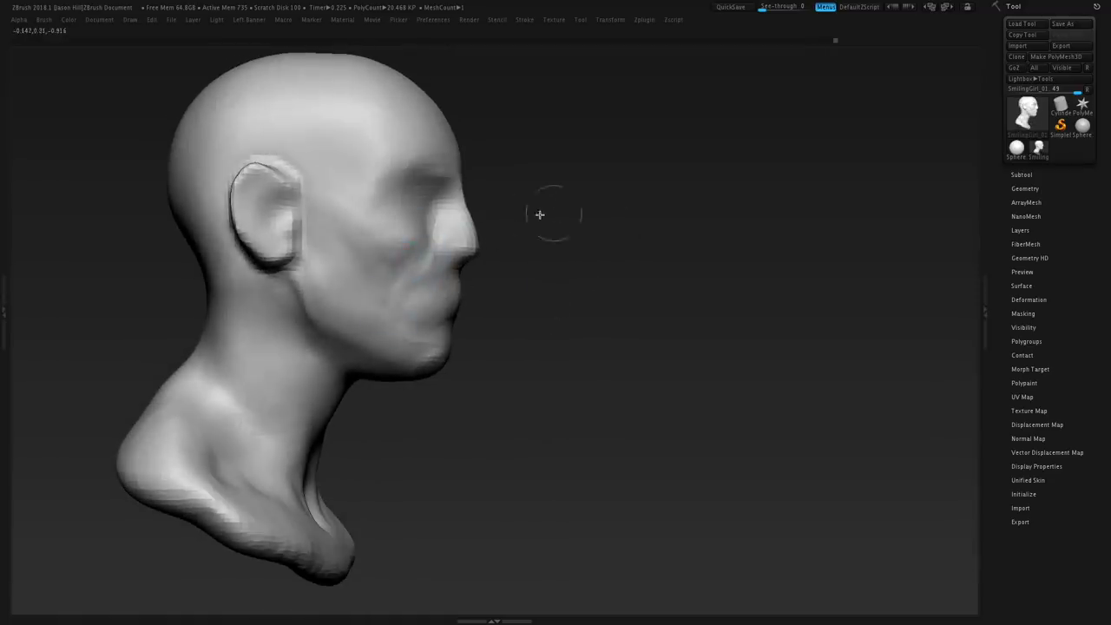
# - Sculpt the back of the skull and build up the area behind the ears with the ClayBuildup brush
pyautogui.moveTo(533, 218); pyautogui.dragTo(420, 218)
pyautogui.moveTo(734, 132); pyautogui.dragTo(429, 208)
pyautogui.moveTo(668, 155); pyautogui.dragTo(697, 155)
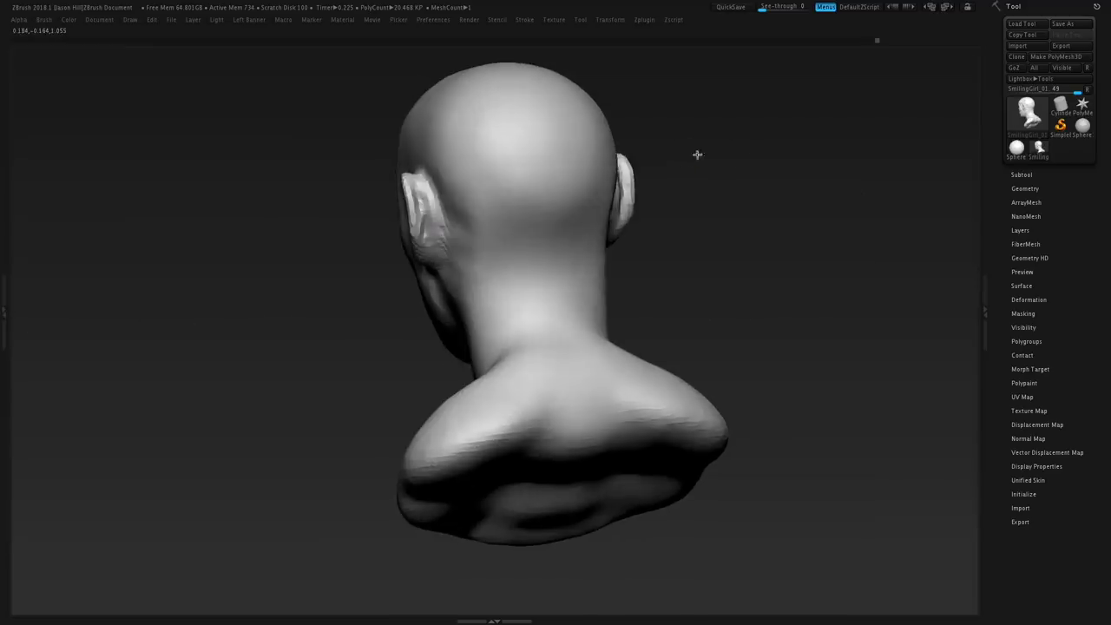
pyautogui.moveTo(337, 322); pyautogui.dragTo(470, 192)
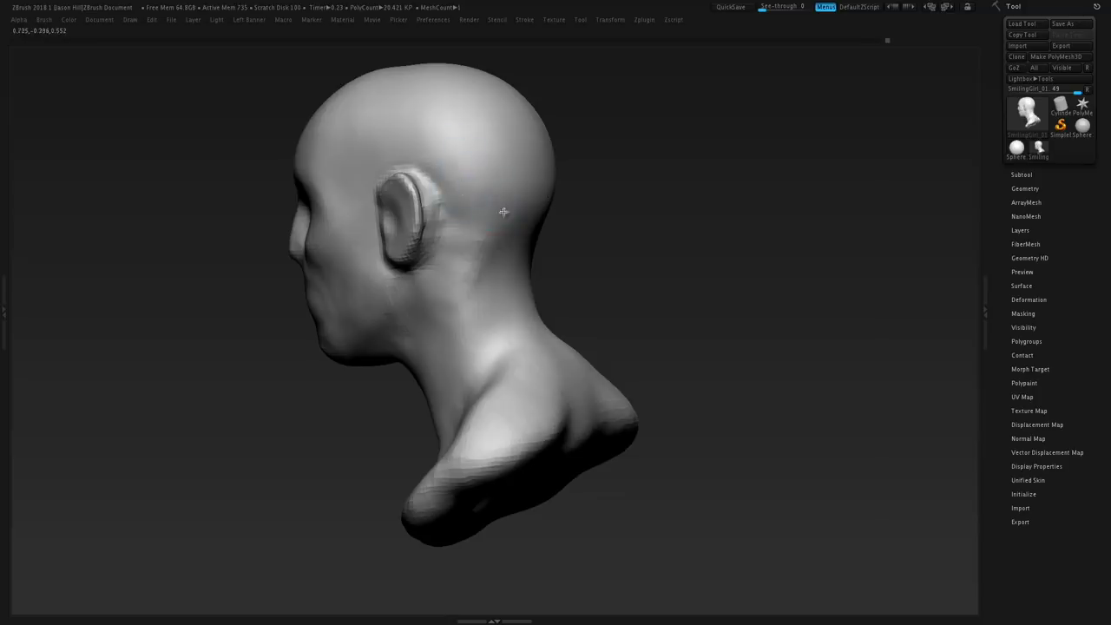
pyautogui.moveTo(575, 217); pyautogui.dragTo(529, 209)
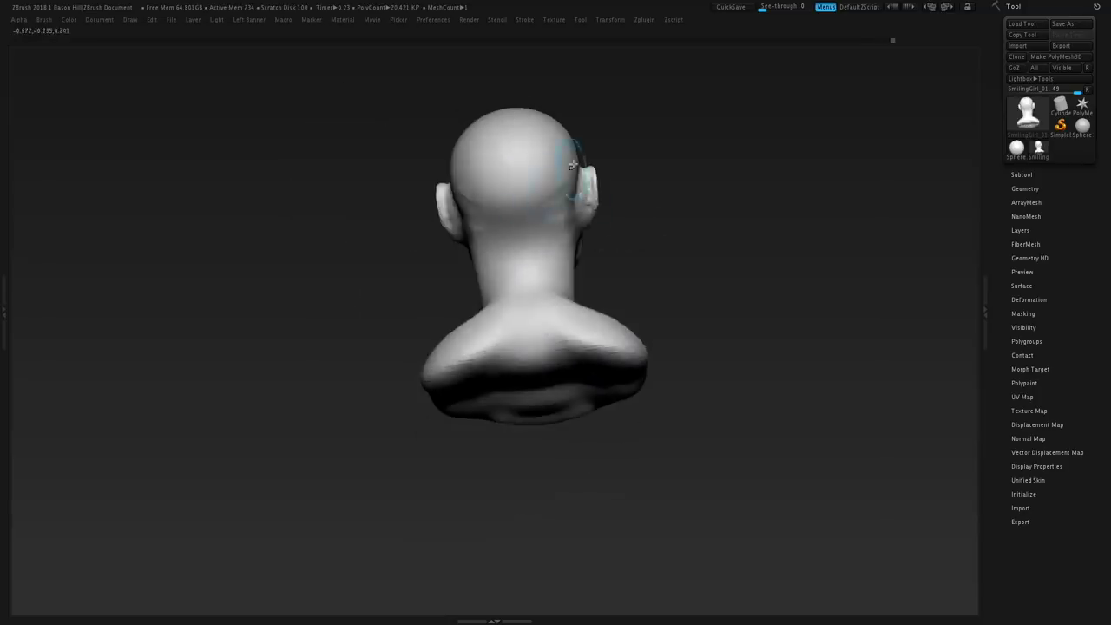
# - Refine and smooth the sides of the neck from behind the ears down beneath the jaw
pyautogui.keyDown('alt'); pyautogui.moveTo(573, 165); pyautogui.dragTo(529, 237, button='right'); pyautogui.keyUp('alt')
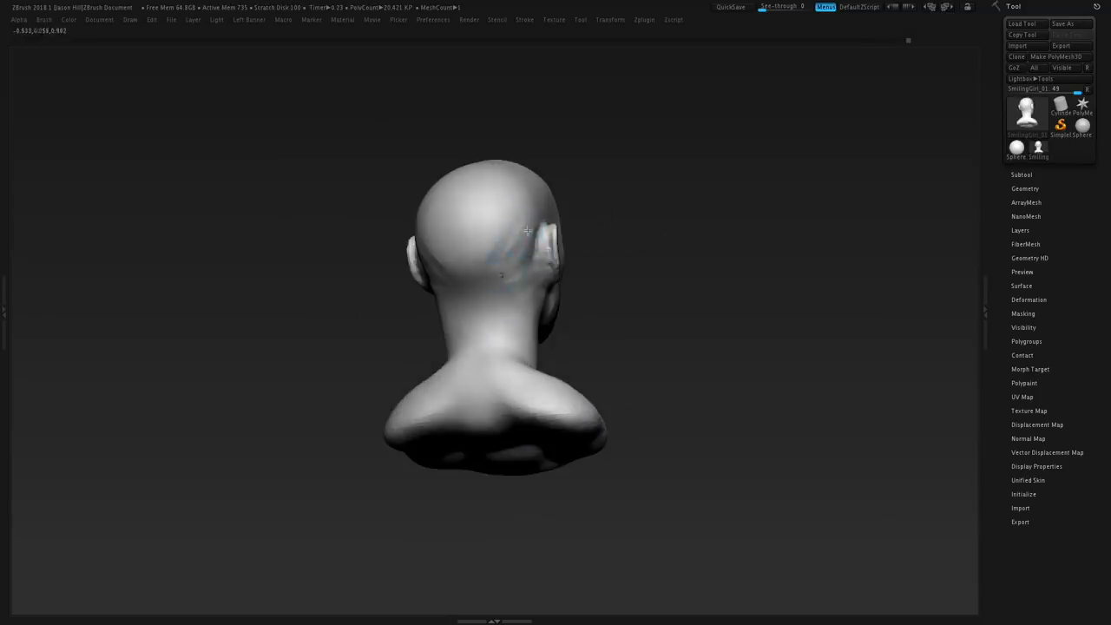
pyautogui.moveTo(516, 286); pyautogui.dragTo(622, 227, button='right')
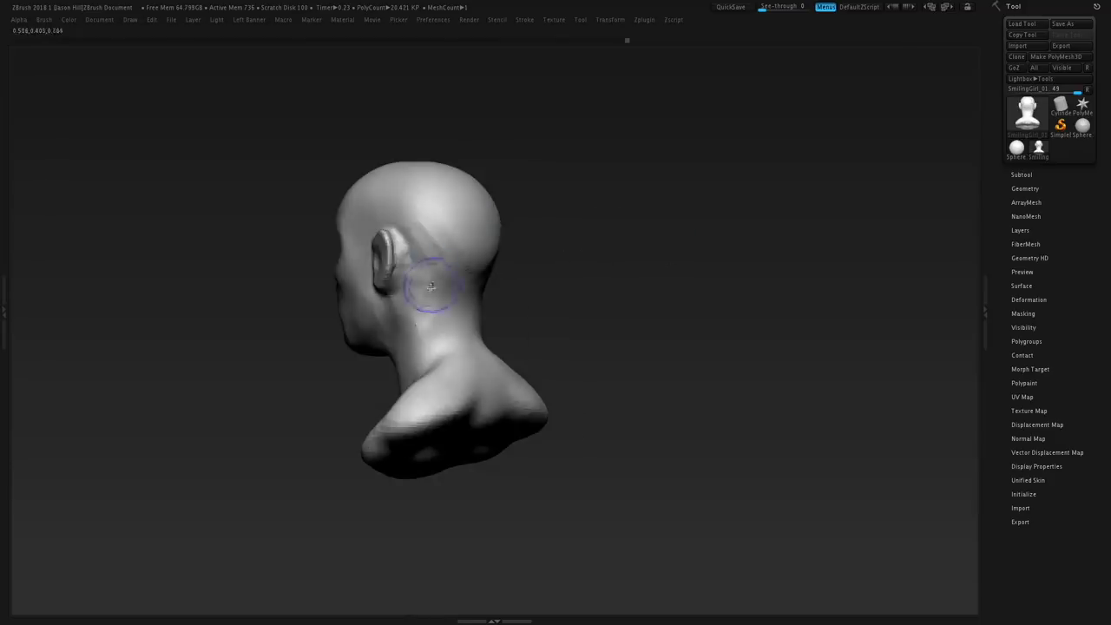
pyautogui.moveTo(578, 239); pyautogui.dragTo(378, 301, button='right')
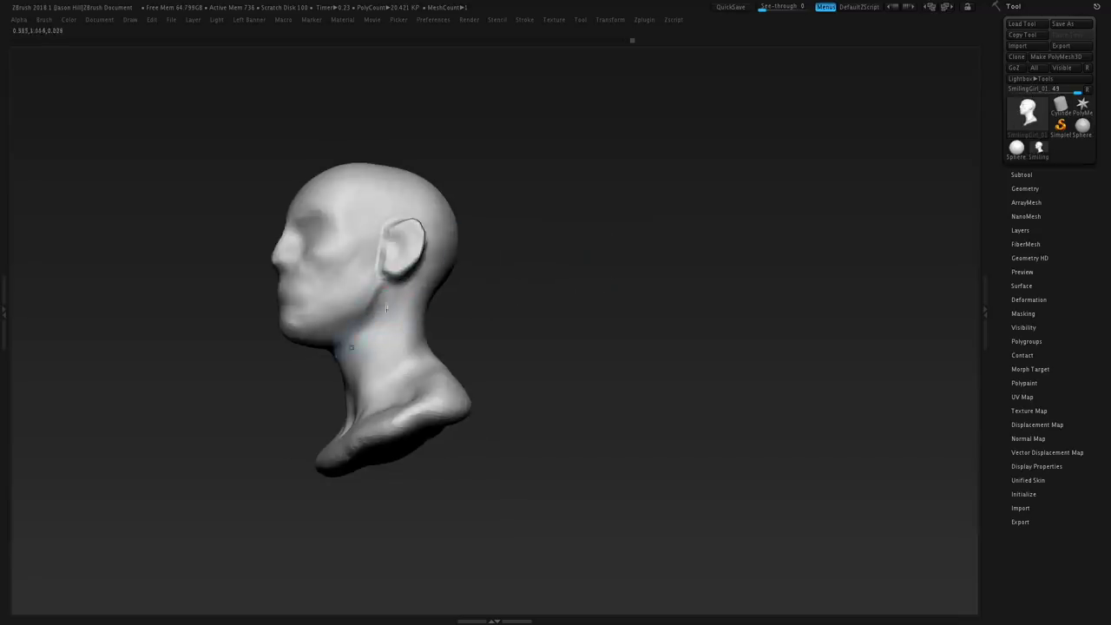
pyautogui.moveTo(483, 276); pyautogui.dragTo(395, 296, button='right')
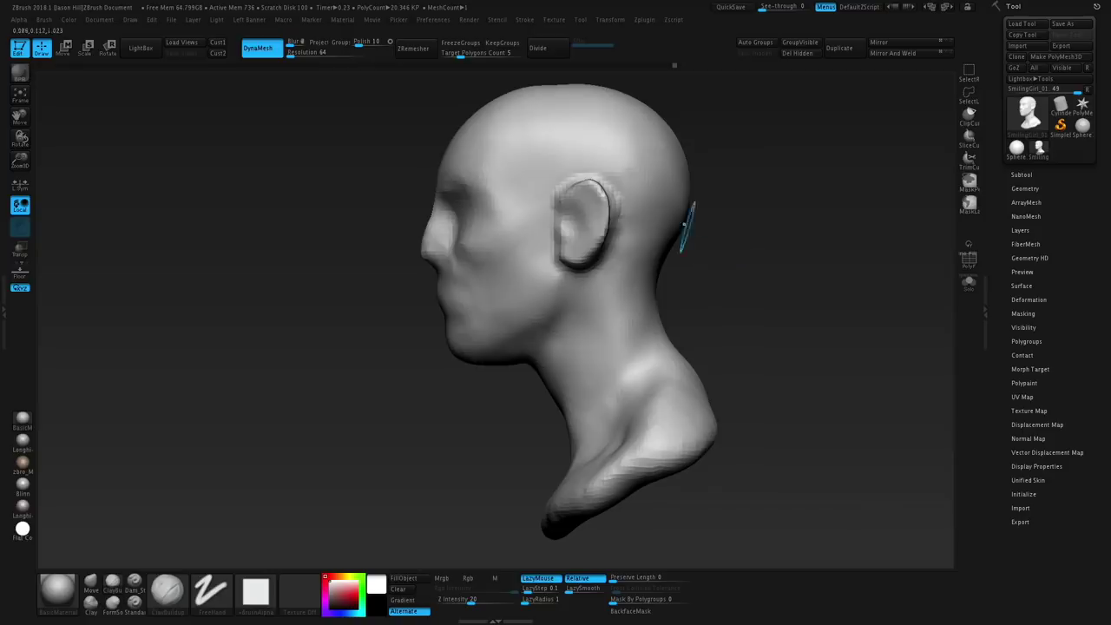
# - Build up the cheekbones beneath the eye sockets, then sculpt and smooth the collarbones and the pit of the neck
pyautogui.moveTo(758, 177); pyautogui.dragTo(605, 203)
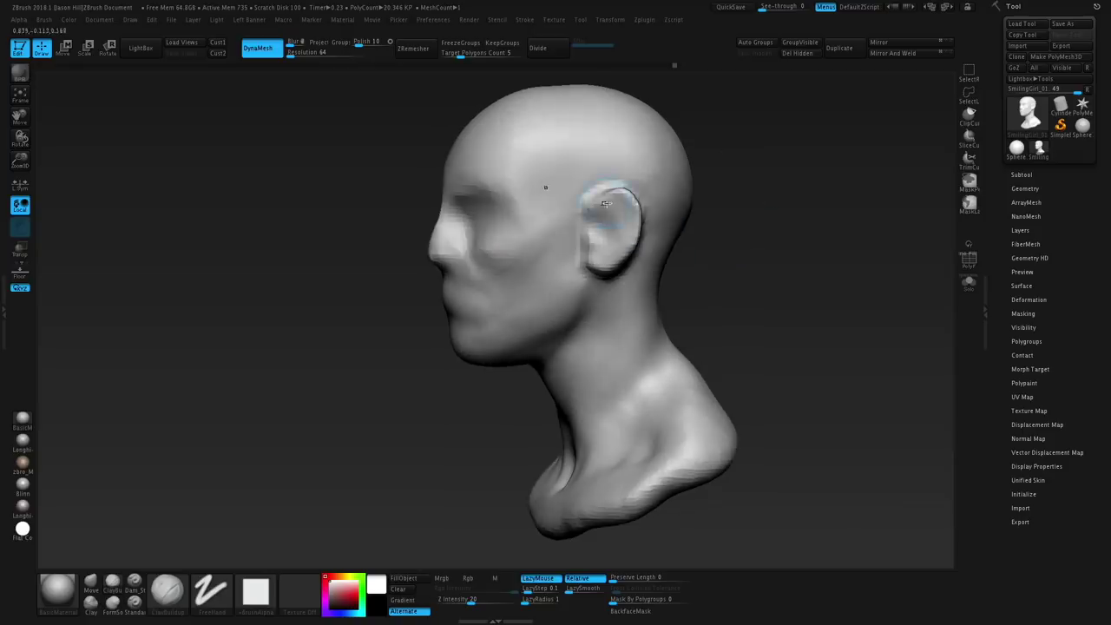
pyautogui.moveTo(802, 181); pyautogui.dragTo(487, 240)
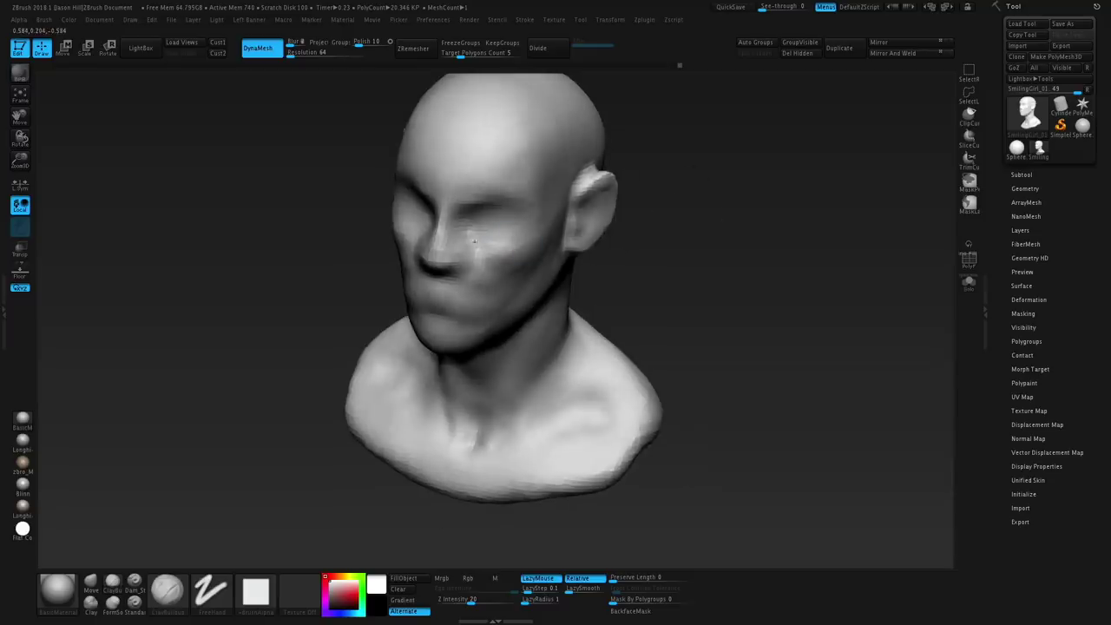
pyautogui.moveTo(700, 209)
pyautogui.mouseDown()
pyautogui.moveTo(439, 231)
pyautogui.moveTo(665, 226)
pyautogui.mouseUp()
pyautogui.scroll(-2, 714, 280)
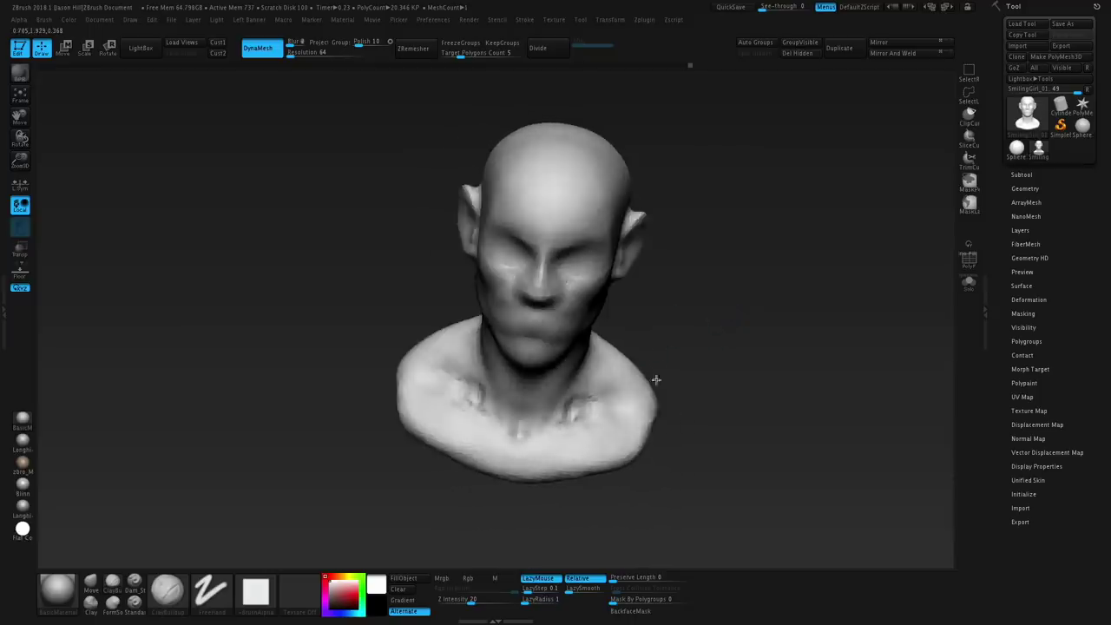
pyautogui.keyDown('shift'); pyautogui.moveTo(556, 416); pyautogui.dragTo(557, 397); pyautogui.keyUp('shift')
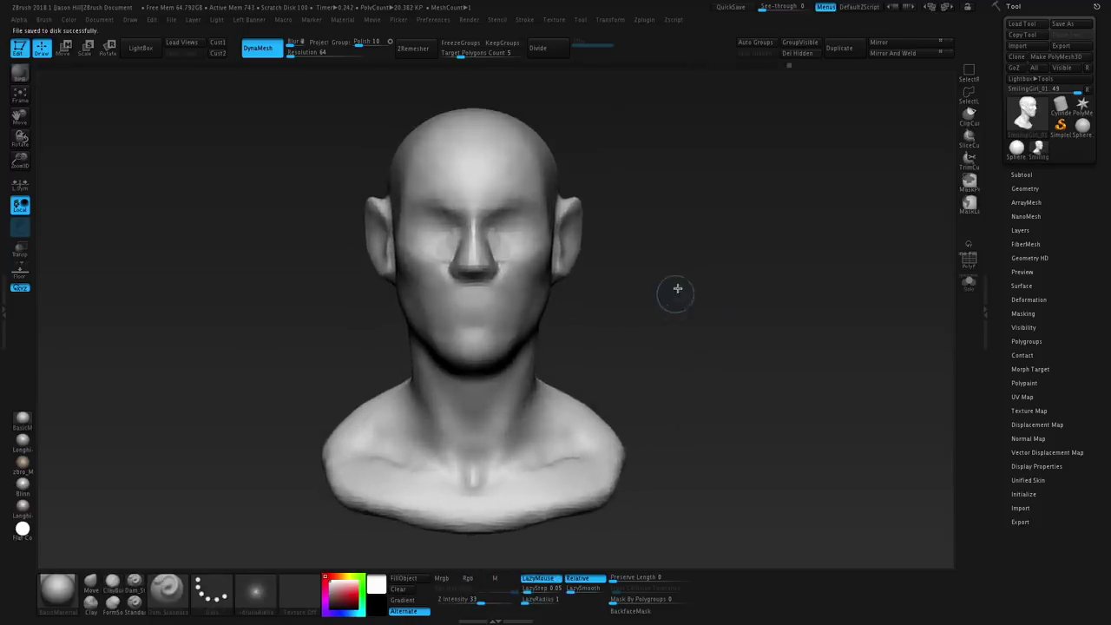
# - Append a Sphere3D subtool, move it toward the eye area and scale it down to eyeball size
pyautogui.click(1021, 174)
pyautogui.click(1050, 432)
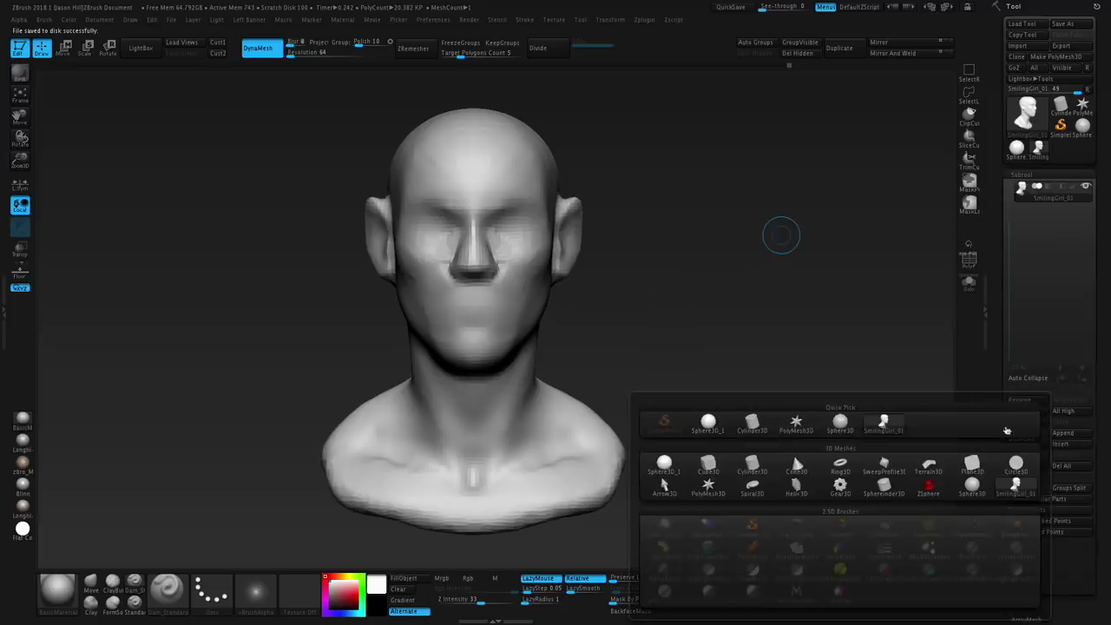
pyautogui.click(834, 424)
pyautogui.press('w')
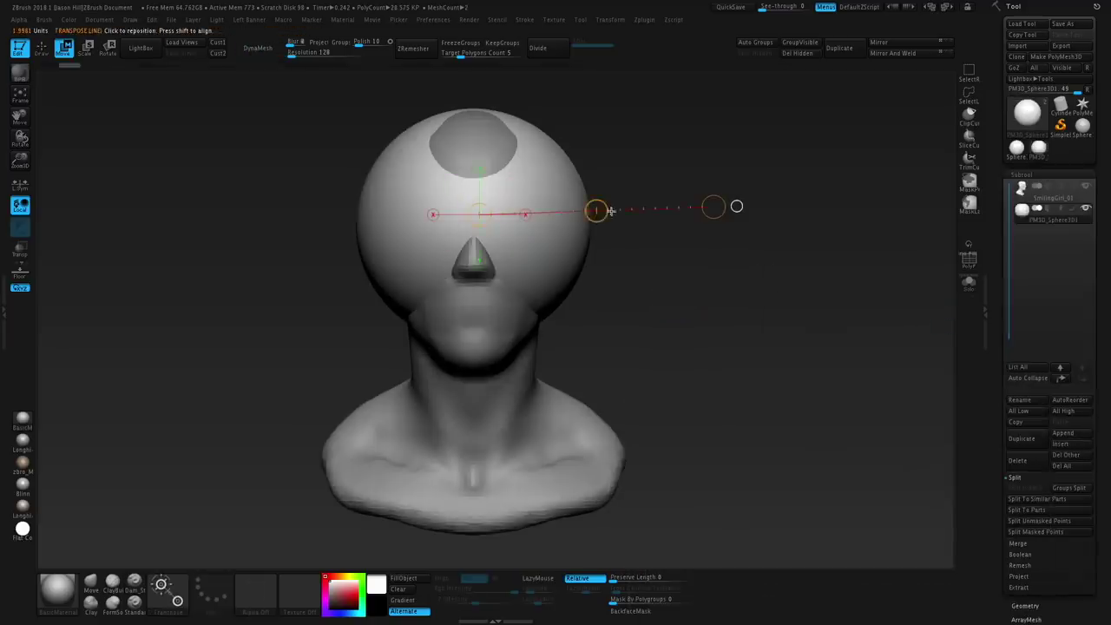
pyautogui.moveTo(596, 211); pyautogui.dragTo(652, 224)
pyautogui.moveTo(529, 237); pyautogui.dragTo(731, 168)
pyautogui.press('e')
pyautogui.moveTo(730, 168)
pyautogui.mouseDown()
pyautogui.moveTo(572, 253)
pyautogui.moveTo(618, 243)
pyautogui.mouseUp()
# - Turn on ghosted transparency and move the small sphere into the eye socket beside the nose
pyautogui.click(24, 253)
pyautogui.keyDown('alt'); pyautogui.moveTo(716, 273); pyautogui.dragTo(688, 343); pyautogui.keyUp('alt')
pyautogui.click(502, 217)
pyautogui.moveTo(516, 243); pyautogui.dragTo(736, 181)
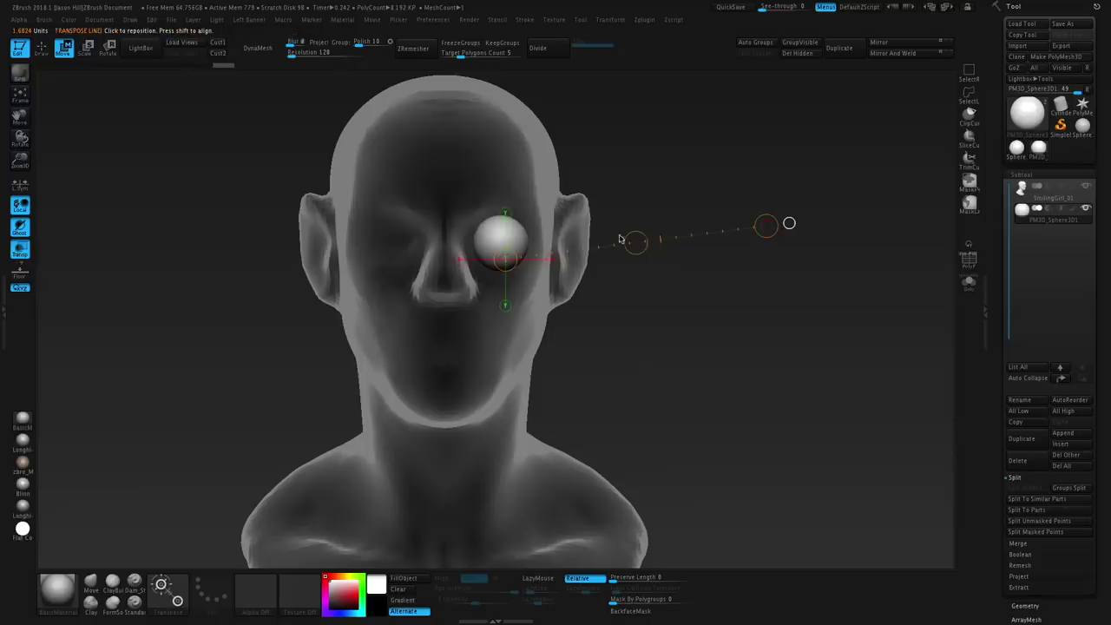
pyautogui.moveTo(502, 237); pyautogui.dragTo(519, 235)
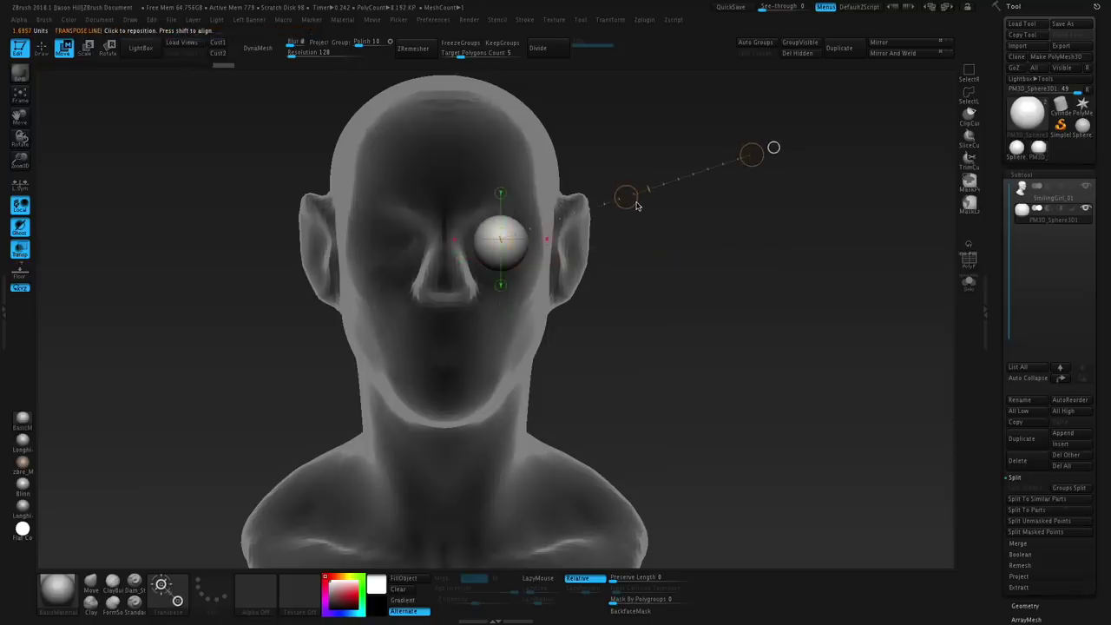
pyautogui.moveTo(634, 203); pyautogui.dragTo(636, 206)
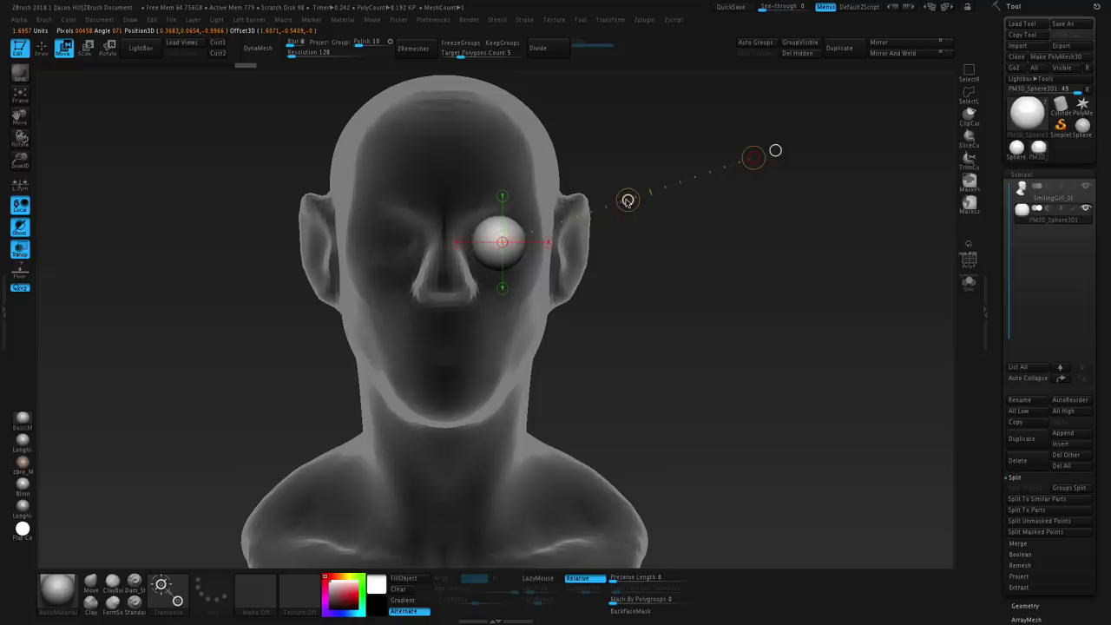
# - Duplicate the eyeball, mirror the copy into the opposite eye socket and merge both spheres into one subtool
pyautogui.press('q')
pyautogui.hotkey('ctrl', 'shift', 'd')
pyautogui.click(882, 45)
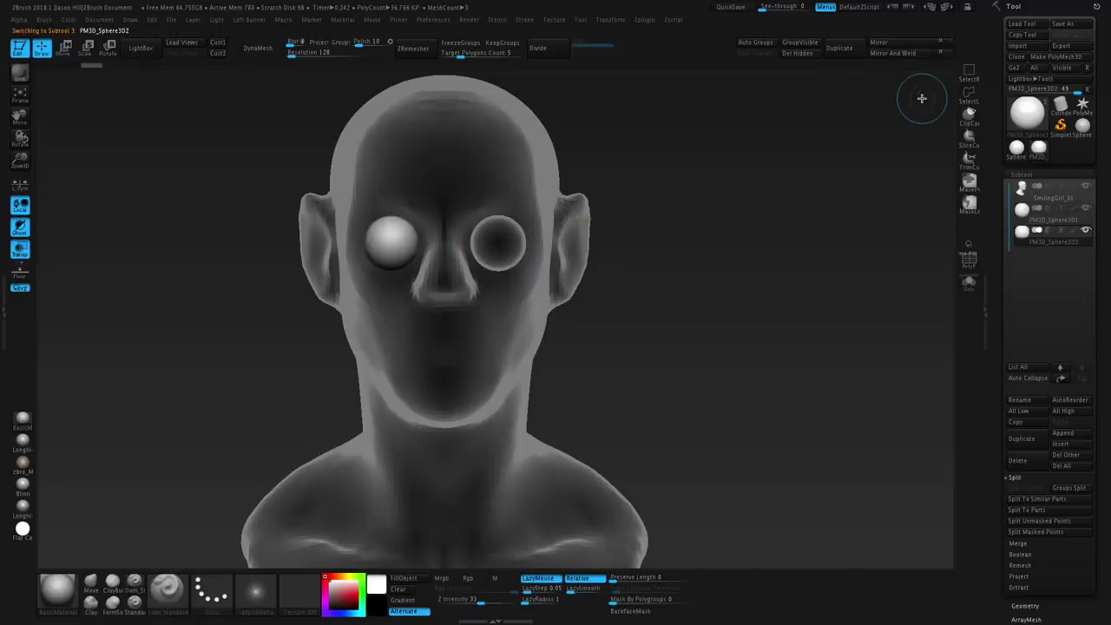
pyautogui.click(1017, 542)
pyautogui.click(1027, 498)
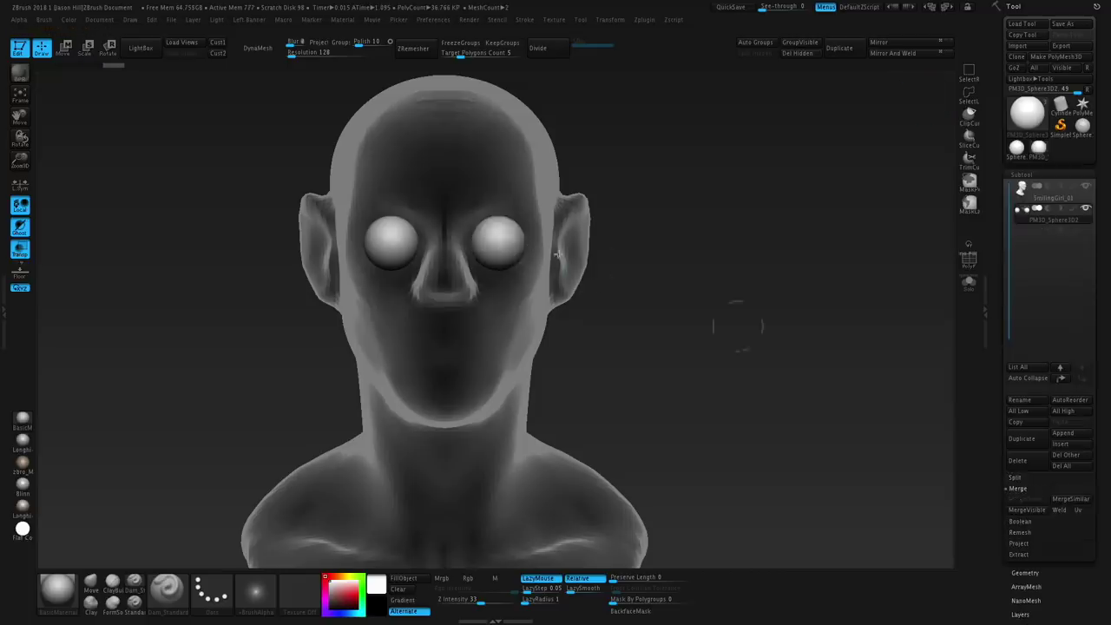
pyautogui.press('w')
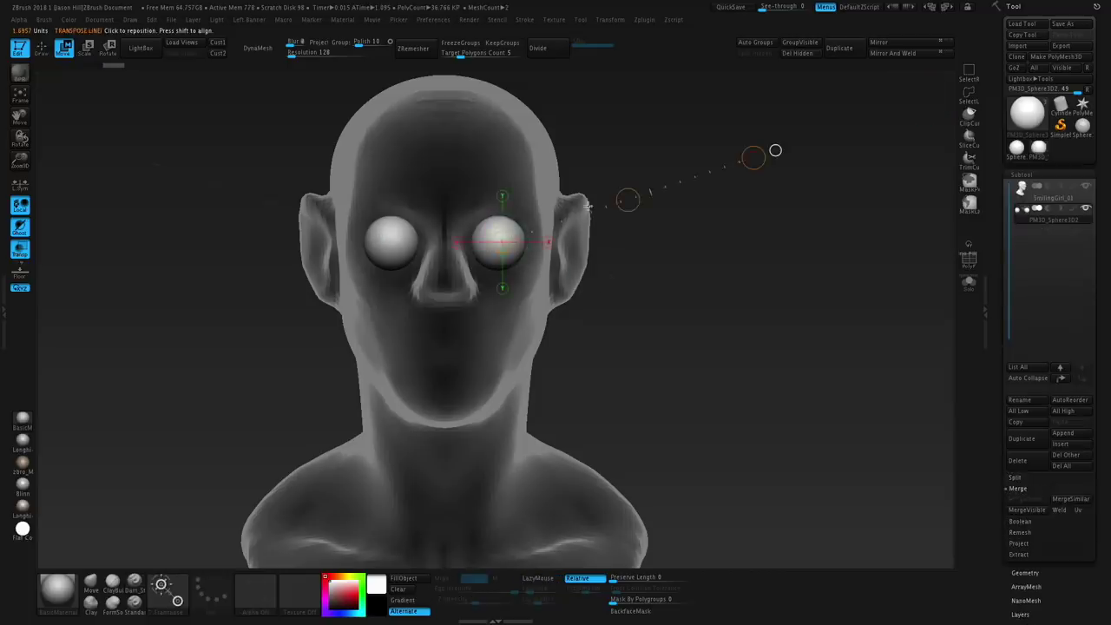
pyautogui.moveTo(630, 199)
pyautogui.mouseDown()
pyautogui.moveTo(648, 188)
pyautogui.moveTo(736, 261)
pyautogui.moveTo(397, 242)
pyautogui.mouseUp()
pyautogui.hotkey('ctrl', 'z')
pyautogui.hotkey('ctrl', 'z')
# - Move both eyeballs back into the head in side view and adjust their height from the front
pyautogui.press('q')
pyautogui.press('w')
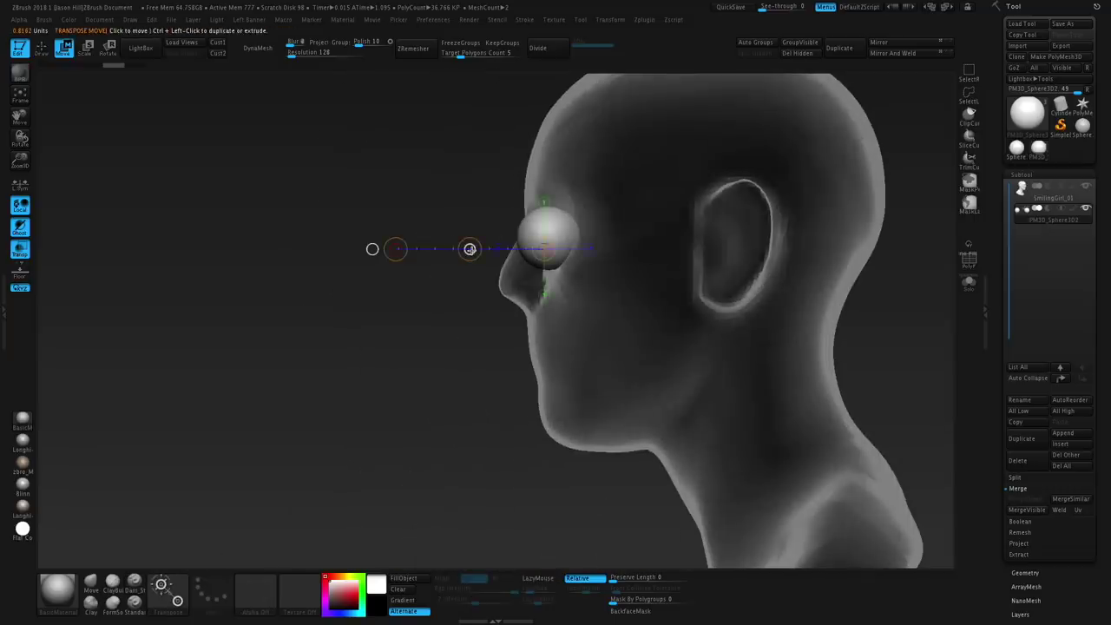
pyautogui.moveTo(469, 249); pyautogui.dragTo(496, 253)
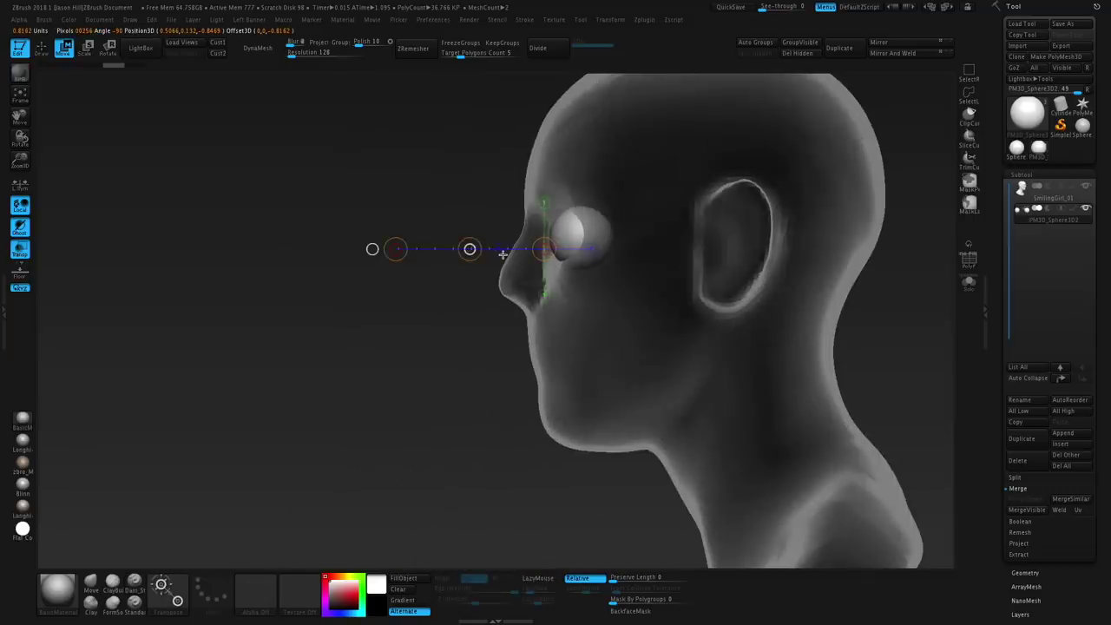
pyautogui.keyDown('shift'); pyautogui.moveTo(442, 308); pyautogui.dragTo(520, 226); pyautogui.keyUp('shift')
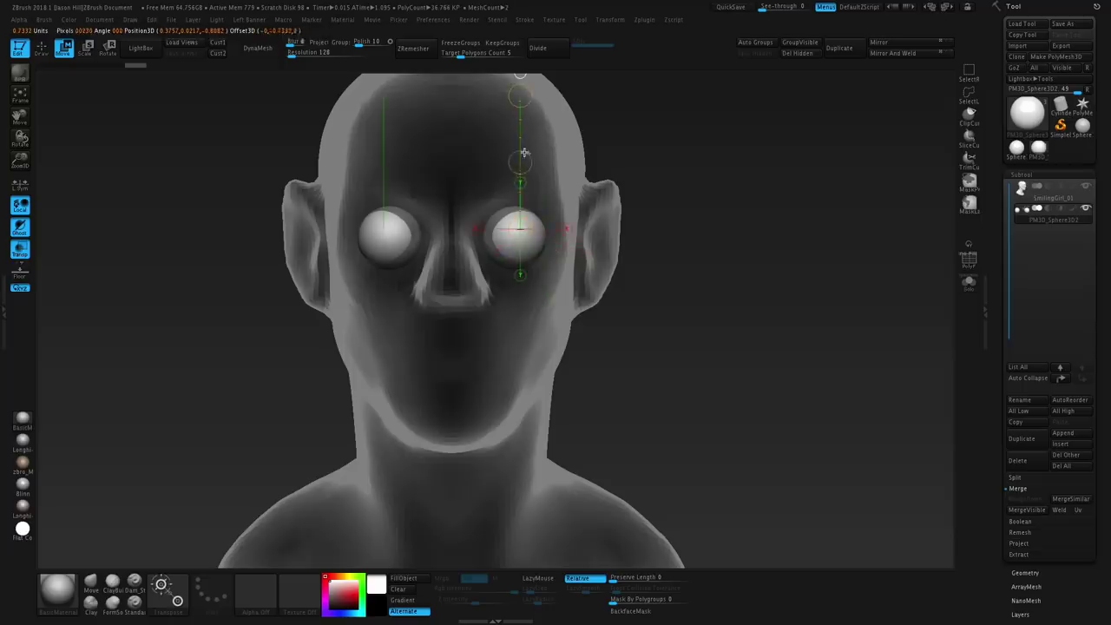
pyautogui.click(519, 162)
pyautogui.press('q')
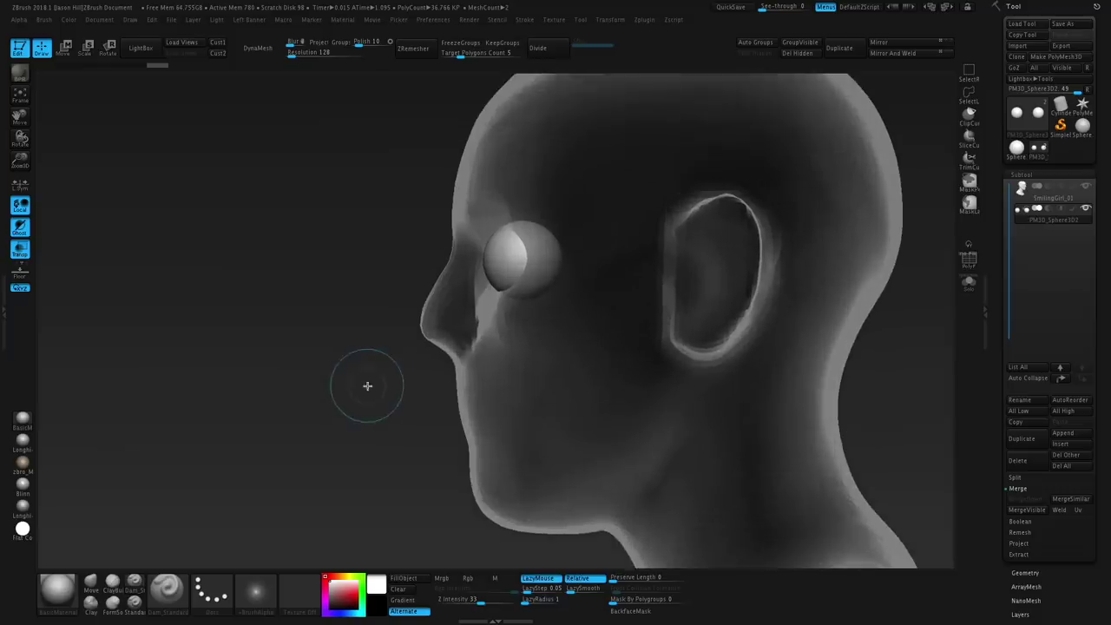
# - Check the eyeballs' depth in side view with a mask marquee as a vertical guide and nudge them slightly backward
pyautogui.press('w')
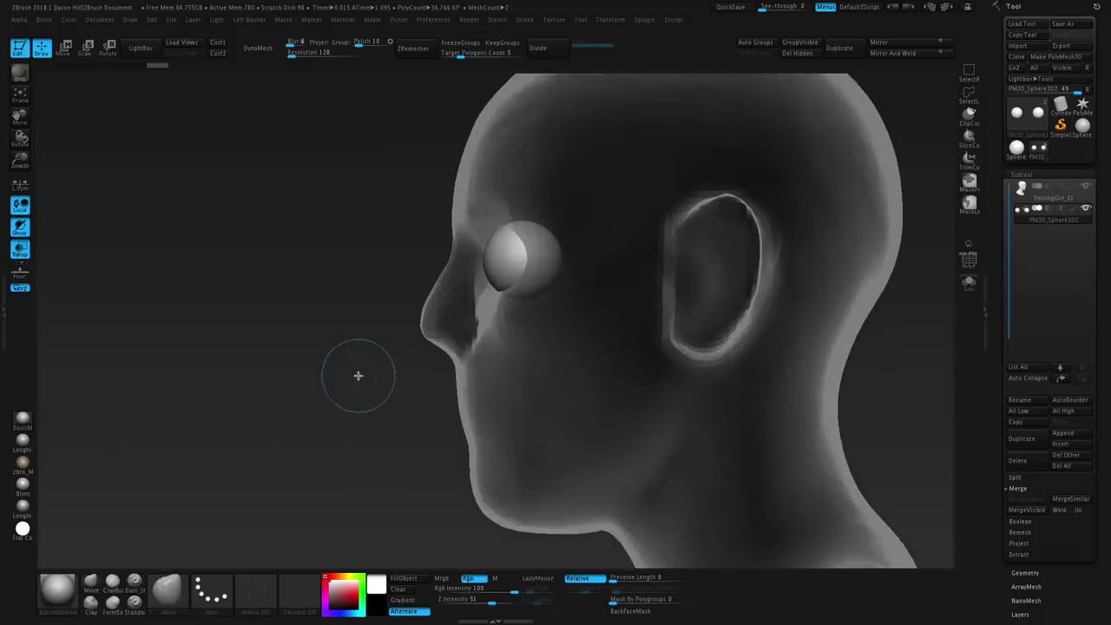
pyautogui.press('q')
pyautogui.keyDown('alt'); pyautogui.moveTo(369, 418); pyautogui.dragTo(392, 338); pyautogui.keyUp('alt')
pyautogui.moveTo(356, 463)
pyautogui.keyDown('ctrl'); pyautogui.mouseDown()
pyautogui.moveTo(491, 211)
pyautogui.moveTo(408, 417)
pyautogui.moveTo(350, 388)
pyautogui.moveTo(335, 441)
pyautogui.mouseUp(); pyautogui.keyUp('ctrl')
pyautogui.press('Tab')
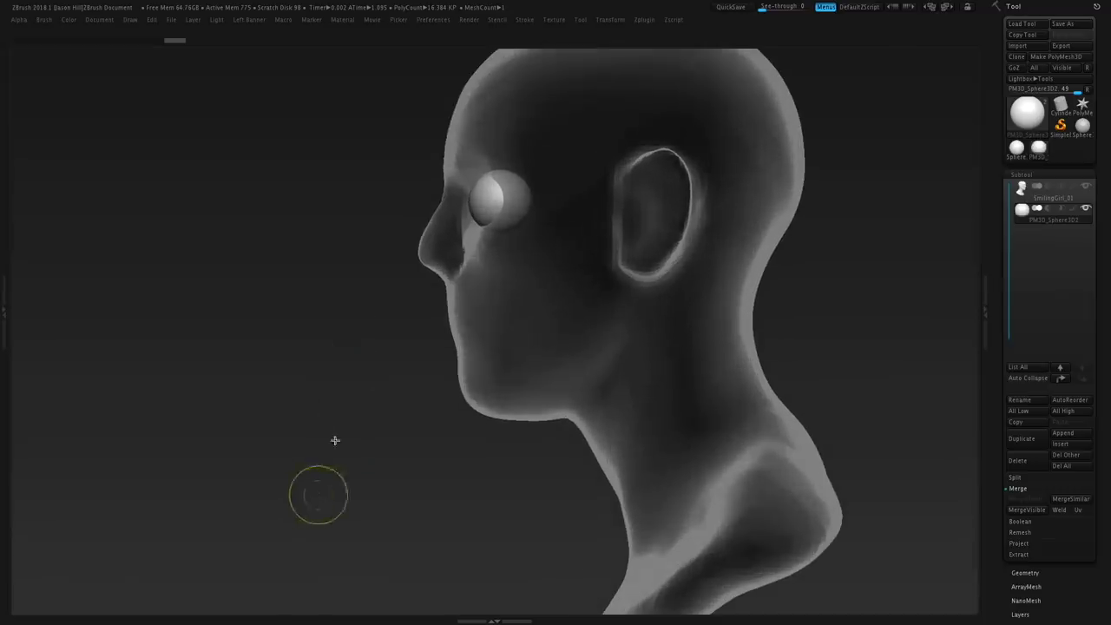
pyautogui.keyDown('ctrl'); pyautogui.moveTo(318, 495); pyautogui.dragTo(476, 52); pyautogui.keyUp('ctrl')
pyautogui.press('w')
pyautogui.moveTo(499, 205); pyautogui.dragTo(848, 205)
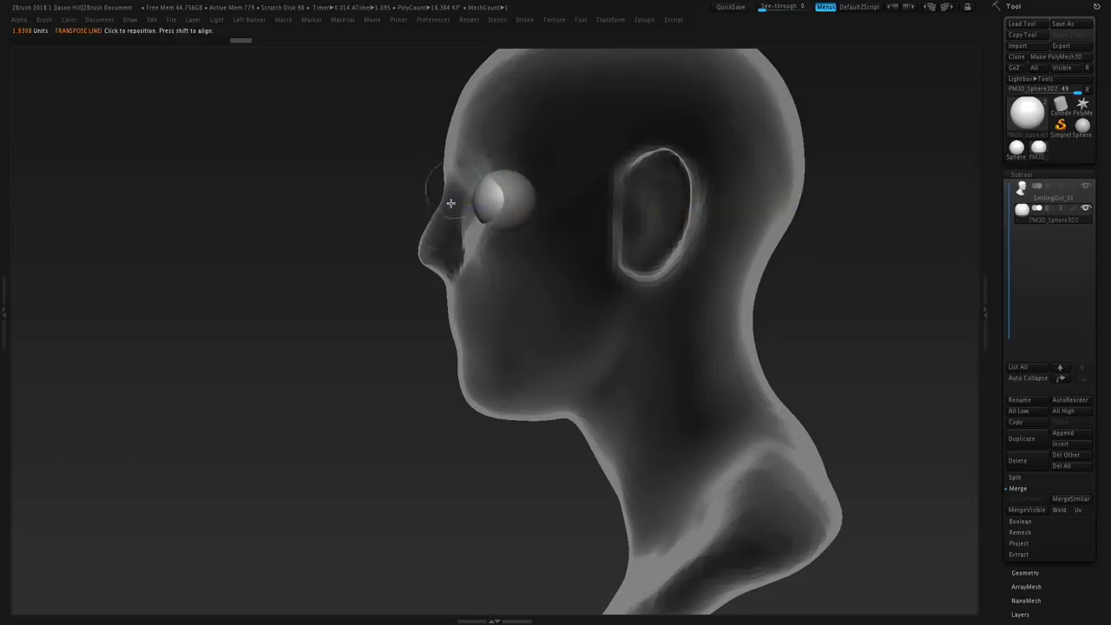
# - Turn off transparency, select the head subtool and carve the mouth corners with the Dam_Standard brush
pyautogui.press('Tab')
pyautogui.click(25, 246)
pyautogui.moveTo(378, 387); pyautogui.dragTo(406, 382)
pyautogui.keyDown('alt'); pyautogui.click(470, 324); pyautogui.keyUp('alt')
pyautogui.press('b')
pyautogui.press('d')
pyautogui.press('s')
pyautogui.keyDown('shift'); pyautogui.moveTo(449, 318); pyautogui.dragTo(565, 306, button='right'); pyautogui.keyUp('shift')
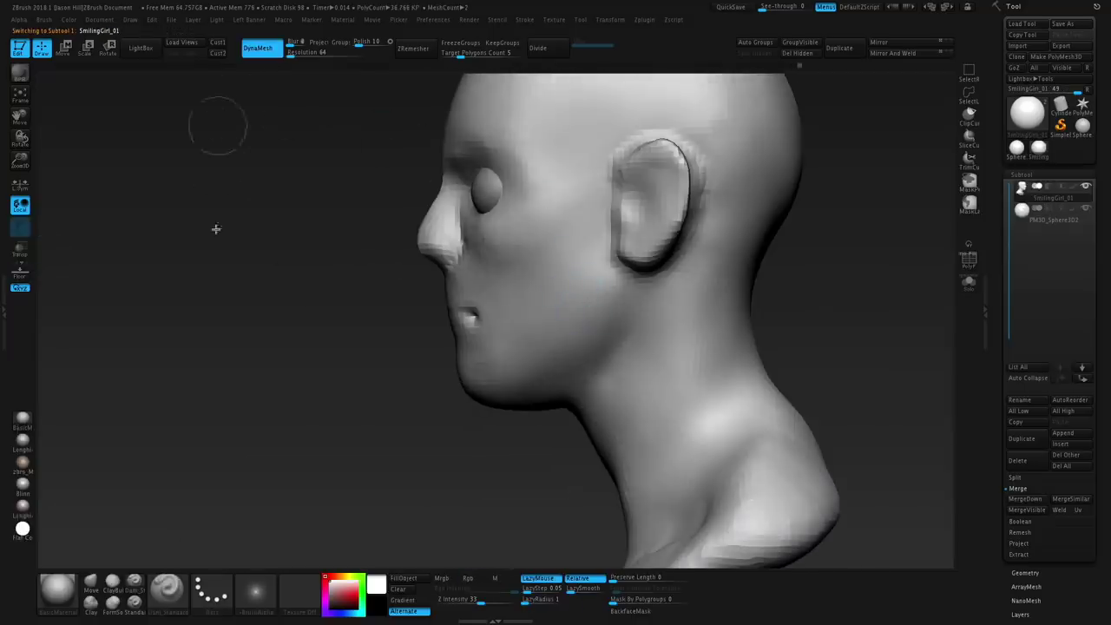
# - Select the eyeballs subtool and adjust its depth against the mouth corners and its height from the front
pyautogui.moveTo(298, 474)
pyautogui.keyDown('ctrl'); pyautogui.mouseDown()
pyautogui.moveTo(463, 113)
pyautogui.moveTo(478, 110)
pyautogui.mouseUp(); pyautogui.keyUp('ctrl')
pyautogui.keyDown('alt'); pyautogui.click(486, 187); pyautogui.keyUp('alt')
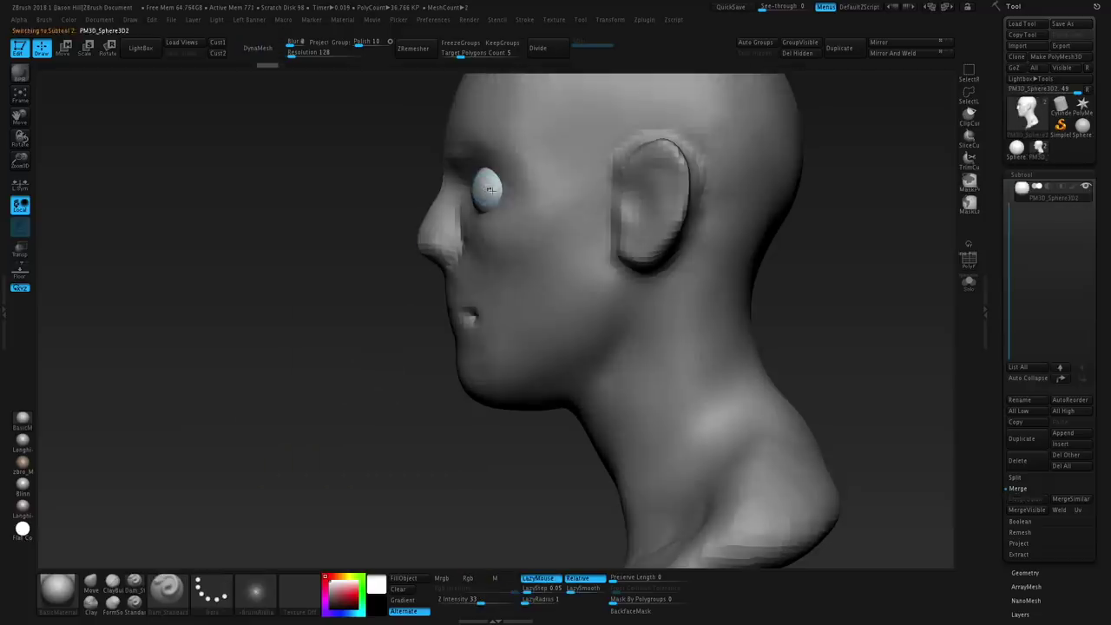
pyautogui.press('w')
pyautogui.keyDown('shift'); pyautogui.moveTo(480, 185); pyautogui.dragTo(888, 197); pyautogui.keyUp('shift')
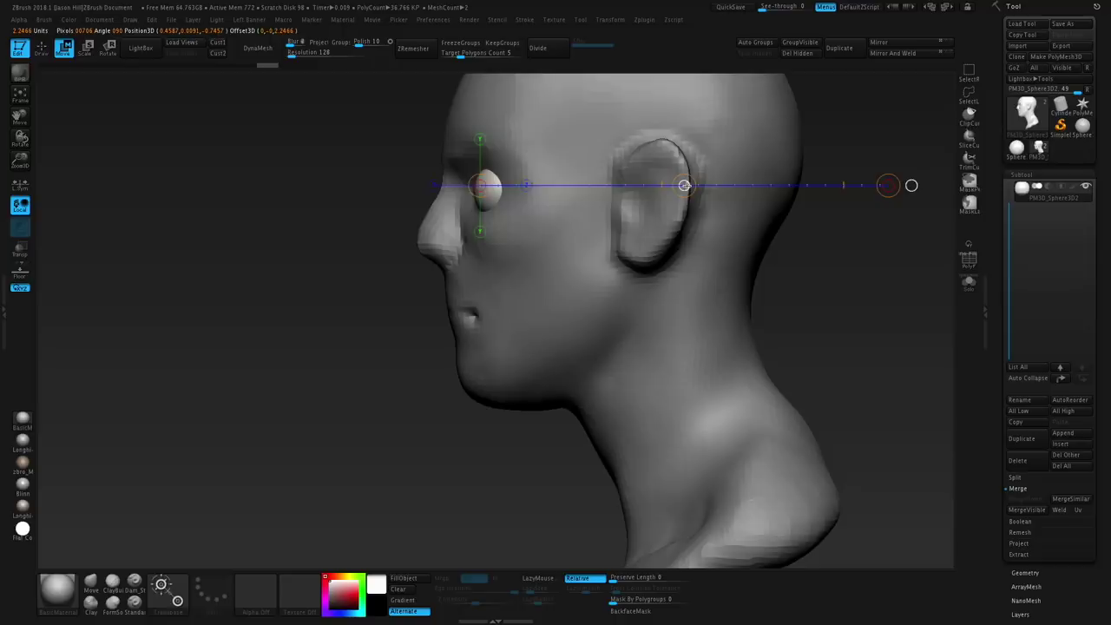
pyautogui.keyDown('shift'); pyautogui.moveTo(342, 382); pyautogui.dragTo(449, 351); pyautogui.keyUp('shift')
pyautogui.keyDown('alt'); pyautogui.moveTo(669, 223); pyautogui.dragTo(735, 308); pyautogui.keyUp('alt')
pyautogui.keyDown('shift'); pyautogui.moveTo(537, 283); pyautogui.dragTo(538, 76); pyautogui.keyUp('shift')
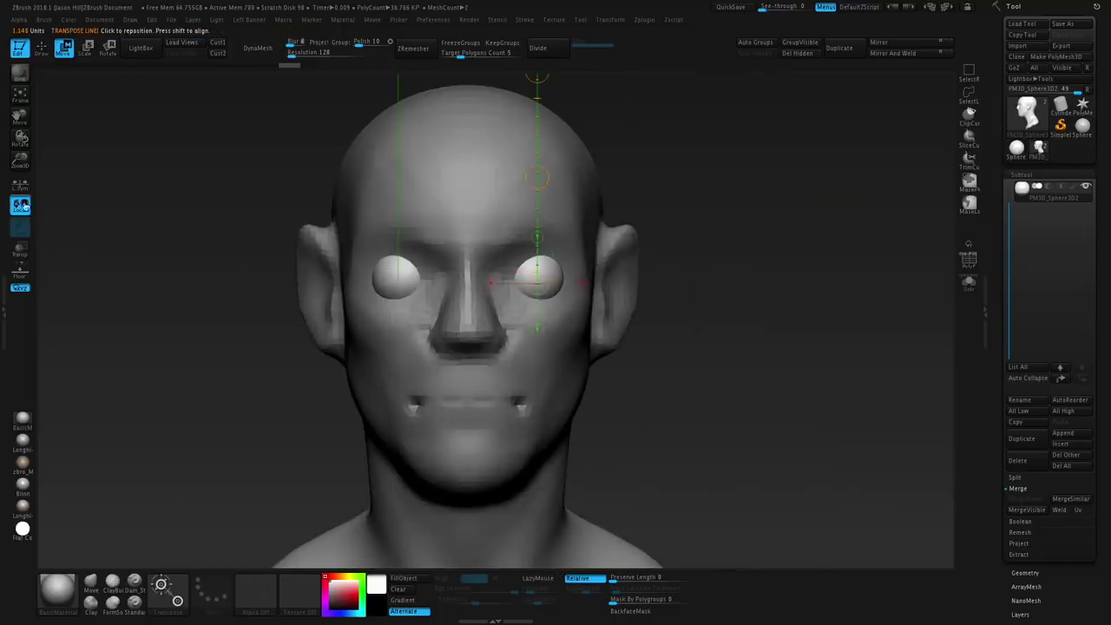
# - Turn on transparency and nudge the eyeballs sideways, using a mask marquee aligned to the mouth corner as a vertical guide
pyautogui.click(19, 250)
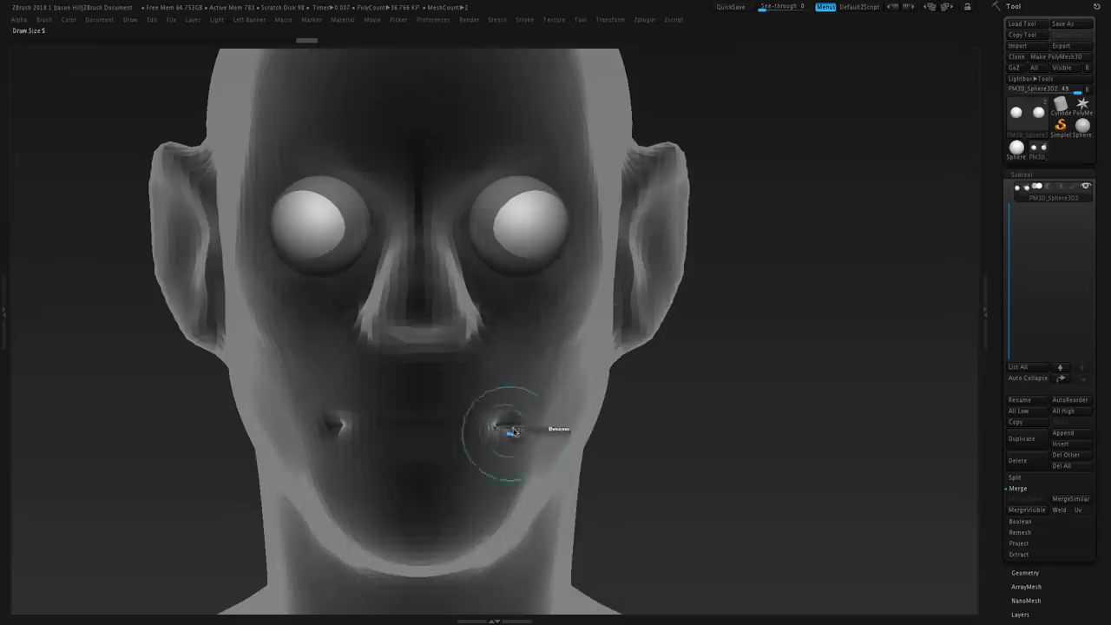
pyautogui.keyDown('ctrl'); pyautogui.moveTo(702, 532); pyautogui.dragTo(508, 93); pyautogui.keyUp('ctrl')
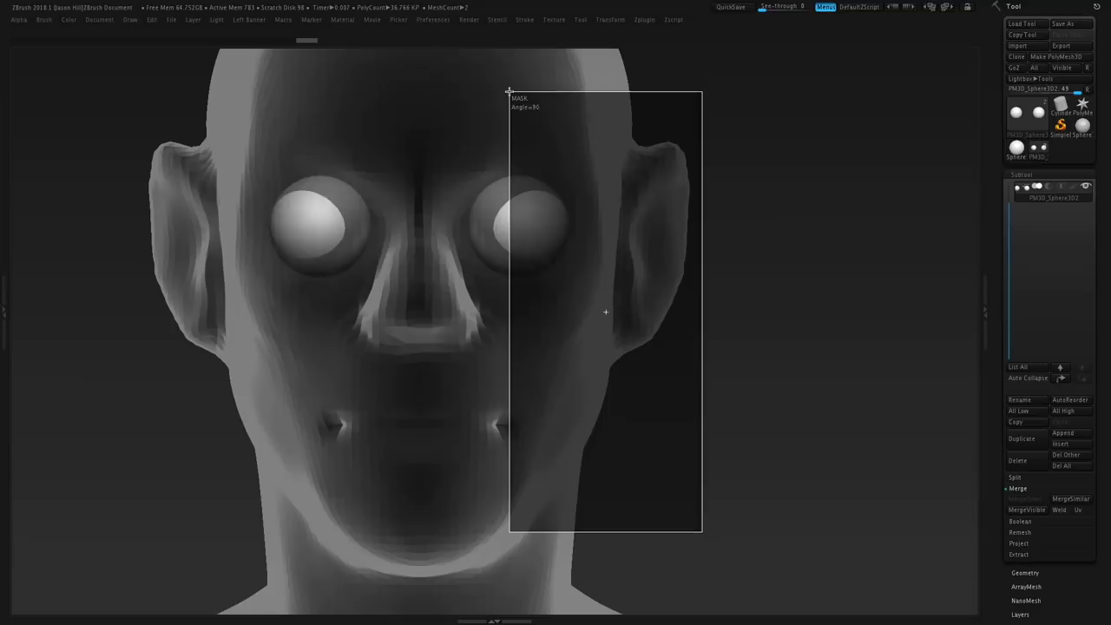
pyautogui.keyDown('ctrl'); pyautogui.moveTo(508, 93); pyautogui.dragTo(507, 95); pyautogui.keyUp('ctrl')
pyautogui.press('w')
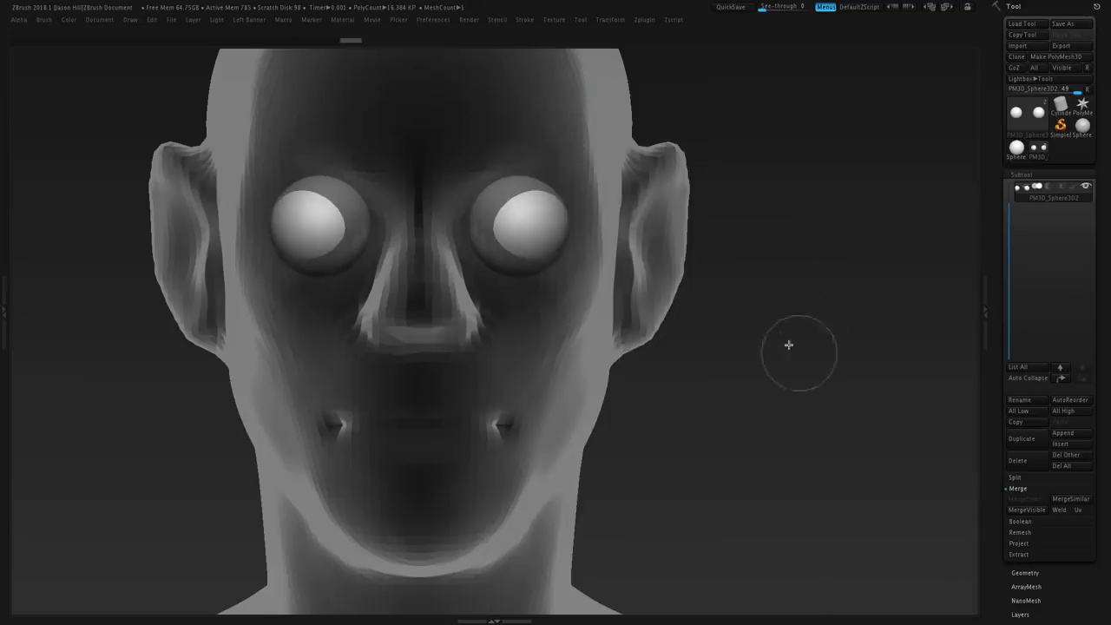
pyautogui.keyDown('shift'); pyautogui.moveTo(503, 216); pyautogui.dragTo(827, 216); pyautogui.keyUp('shift')
pyautogui.moveTo(689, 217); pyautogui.dragTo(685, 217)
pyautogui.press('q')
pyautogui.press('Tab')
# - Isolate the eyeballs and rotate them about their centre in side view so their poles face forward
pyautogui.click(970, 289)
pyautogui.keyDown('shift'); pyautogui.moveTo(754, 312); pyautogui.dragTo(658, 298); pyautogui.keyUp('shift')
pyautogui.press('r')
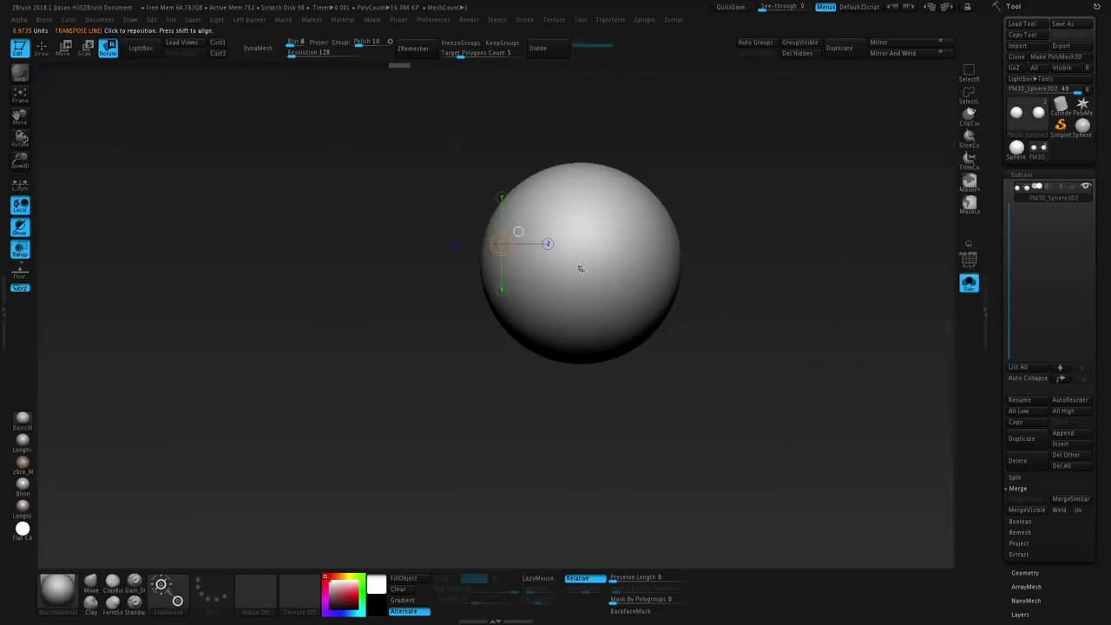
pyautogui.moveTo(581, 268)
pyautogui.keyDown('shift'); pyautogui.mouseDown()
pyautogui.moveTo(590, 104)
pyautogui.moveTo(581, 81)
pyautogui.mouseUp(); pyautogui.keyUp('shift')
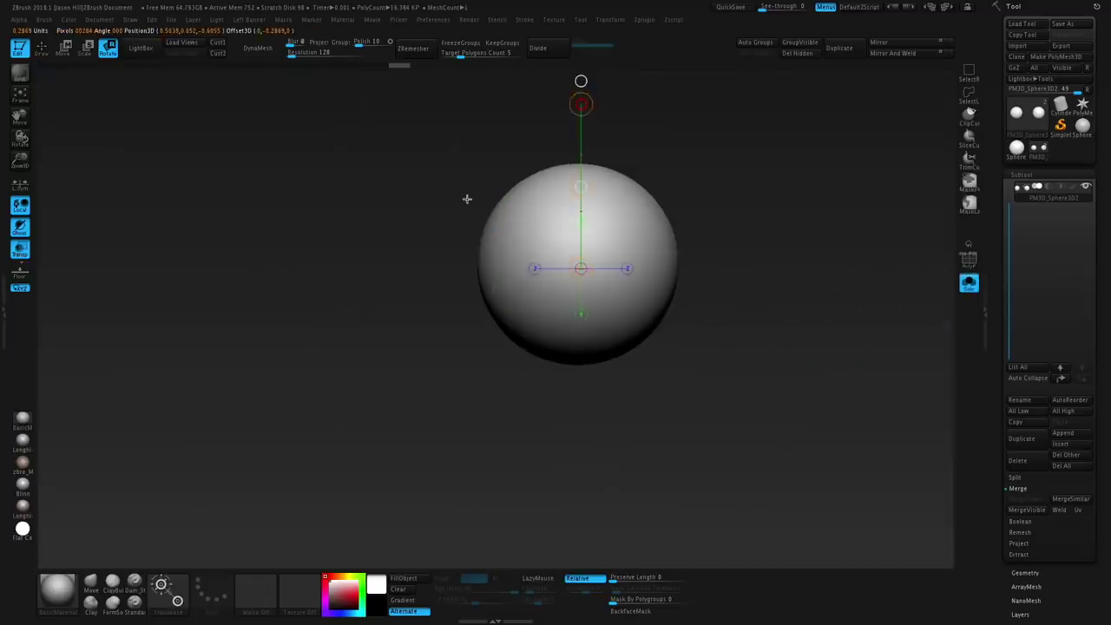
pyautogui.press('q')
# - Display the polyframe temporarily and examine the mesh pole at the front of the eyeball
pyautogui.keyDown('shift'); pyautogui.moveTo(772, 315); pyautogui.dragTo(831, 315); pyautogui.keyUp('shift')
pyautogui.keyDown('alt'); pyautogui.moveTo(831, 315); pyautogui.dragTo(855, 300); pyautogui.keyUp('alt')
pyautogui.click(969, 263)
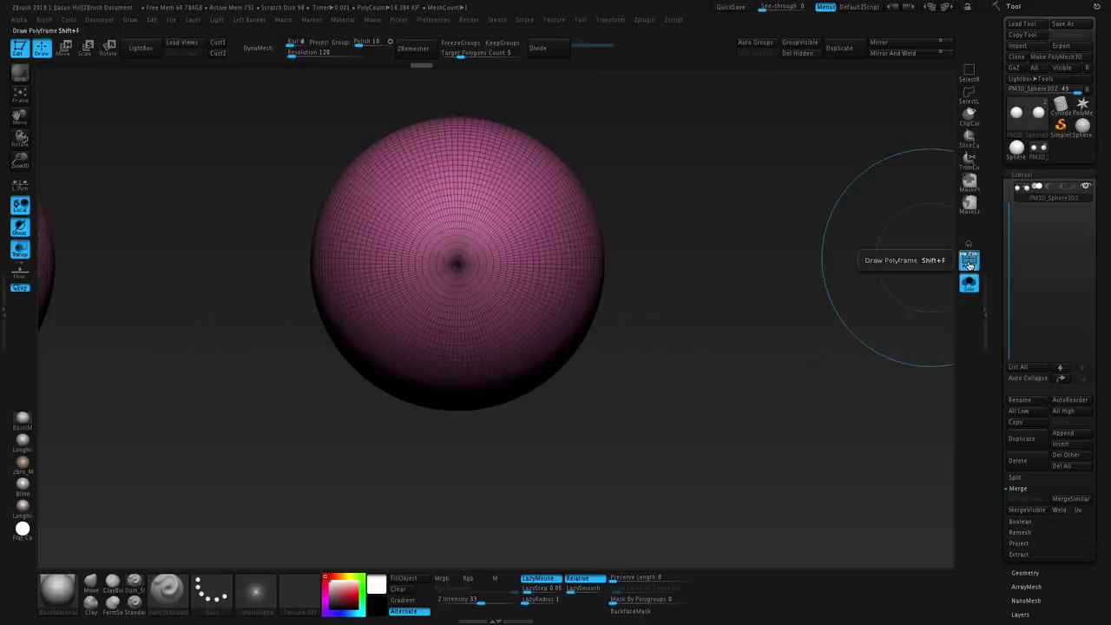
pyautogui.moveTo(714, 275); pyautogui.dragTo(703, 285)
pyautogui.moveTo(767, 271)
pyautogui.keyDown('alt'); pyautogui.mouseDown()
pyautogui.moveTo(771, 292)
pyautogui.moveTo(748, 286)
pyautogui.mouseUp(); pyautogui.keyUp('alt')
pyautogui.press('s')
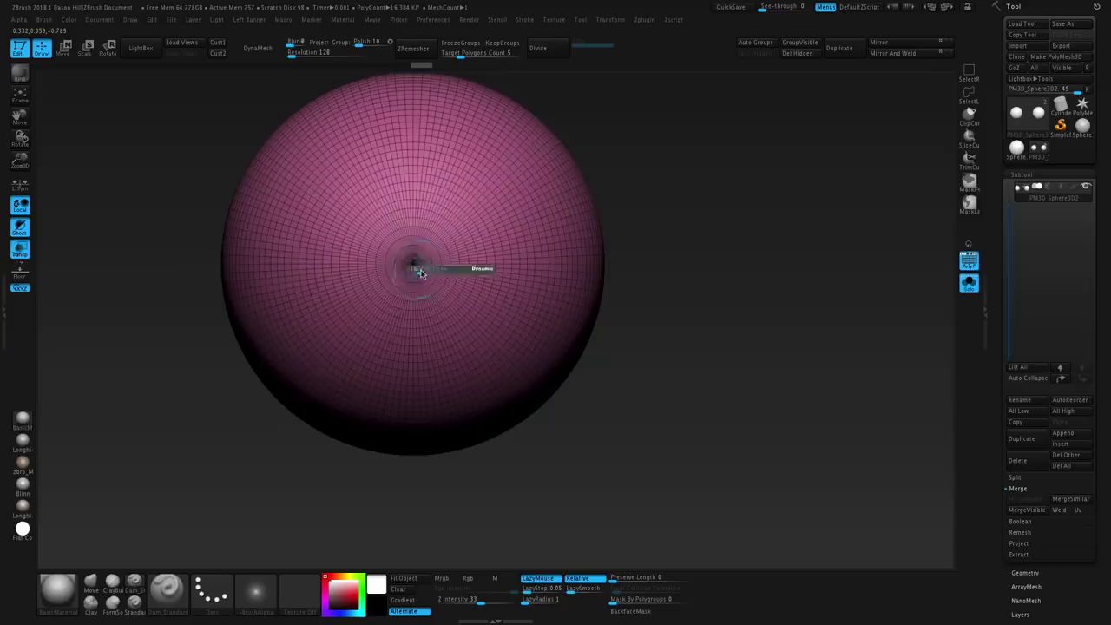
pyautogui.keyDown('alt'); pyautogui.moveTo(735, 231); pyautogui.dragTo(842, 249); pyautogui.keyUp('alt')
pyautogui.click(969, 261)
# - Set up the Standard brush with a DragRect stroke and a round alpha, and divide the eyeballs to subdivision level 2
pyautogui.press('b')
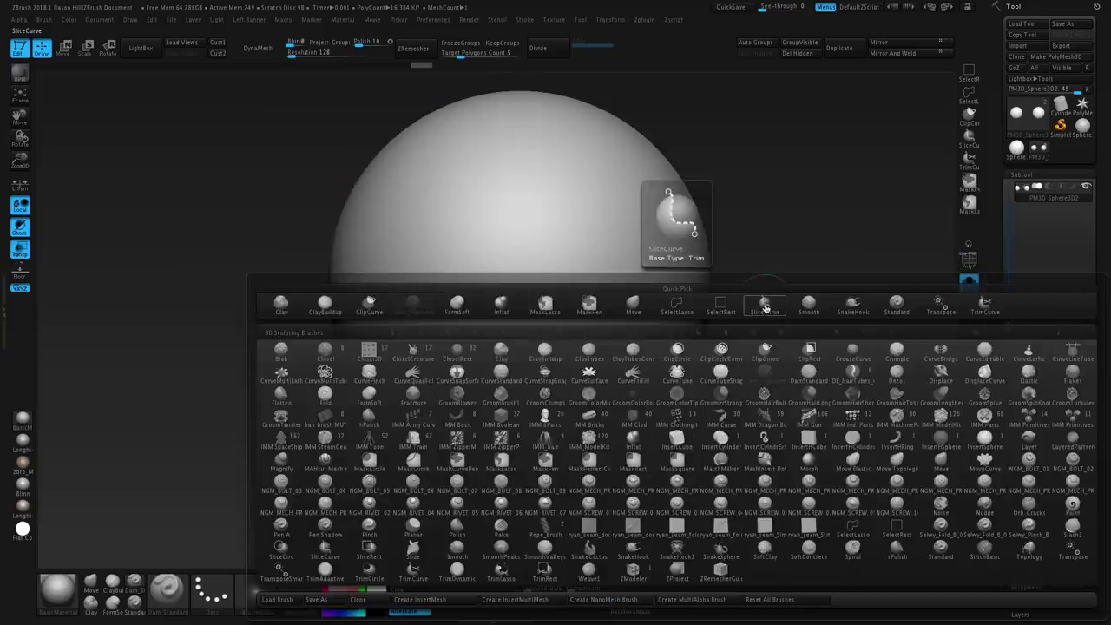
pyautogui.press('b')
pyautogui.press('s')
pyautogui.press('t')
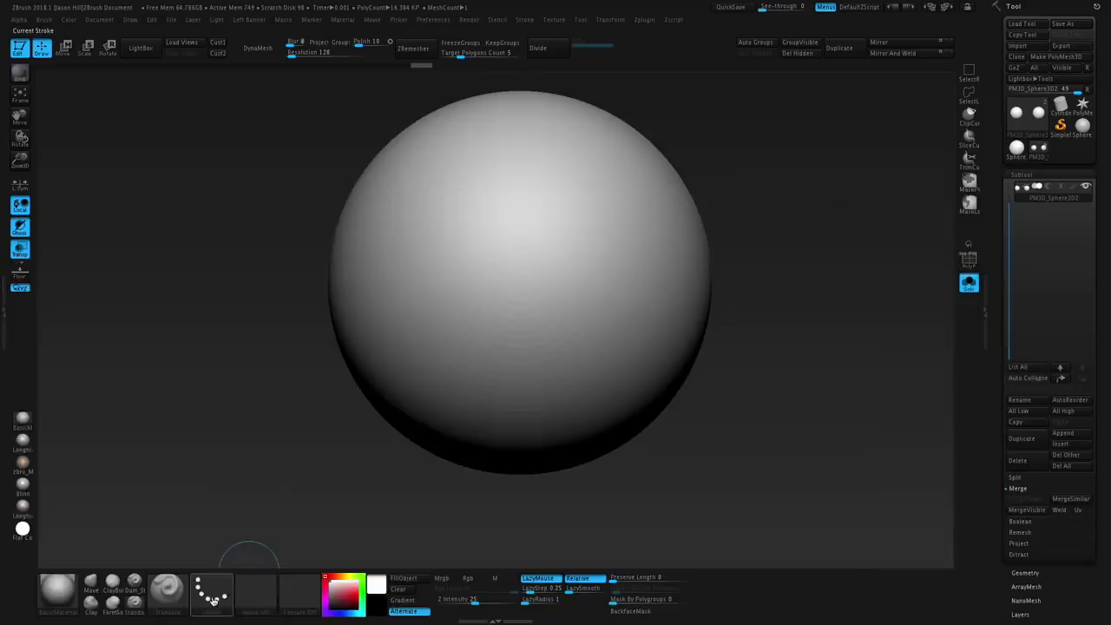
pyautogui.click(214, 599)
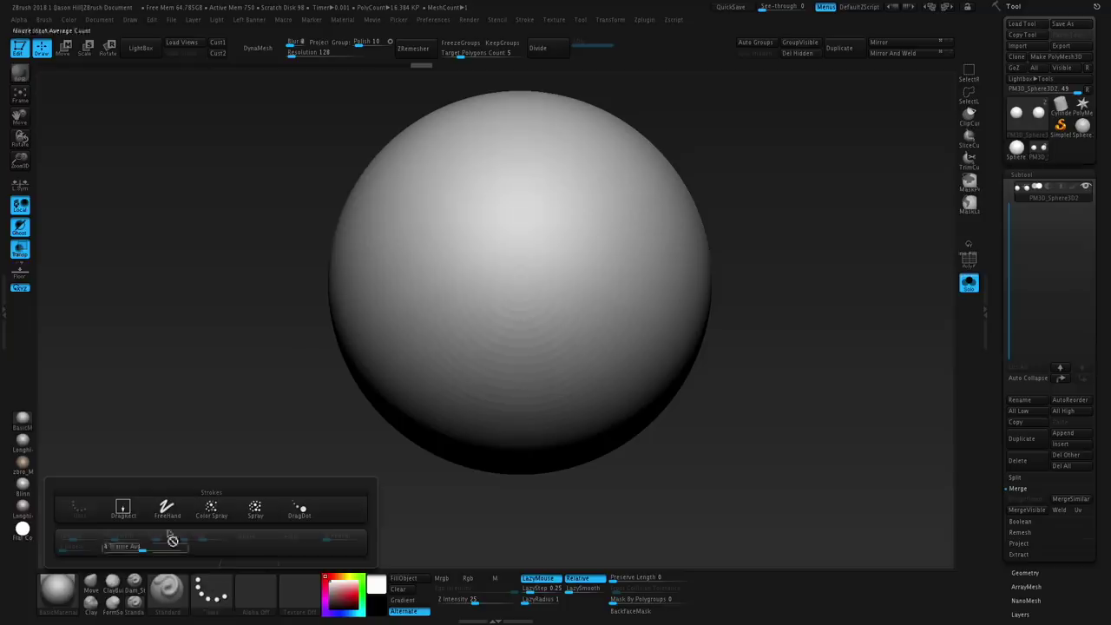
pyautogui.click(122, 508)
pyautogui.click(538, 48)
pyautogui.moveTo(520, 286); pyautogui.dragTo(563, 335)
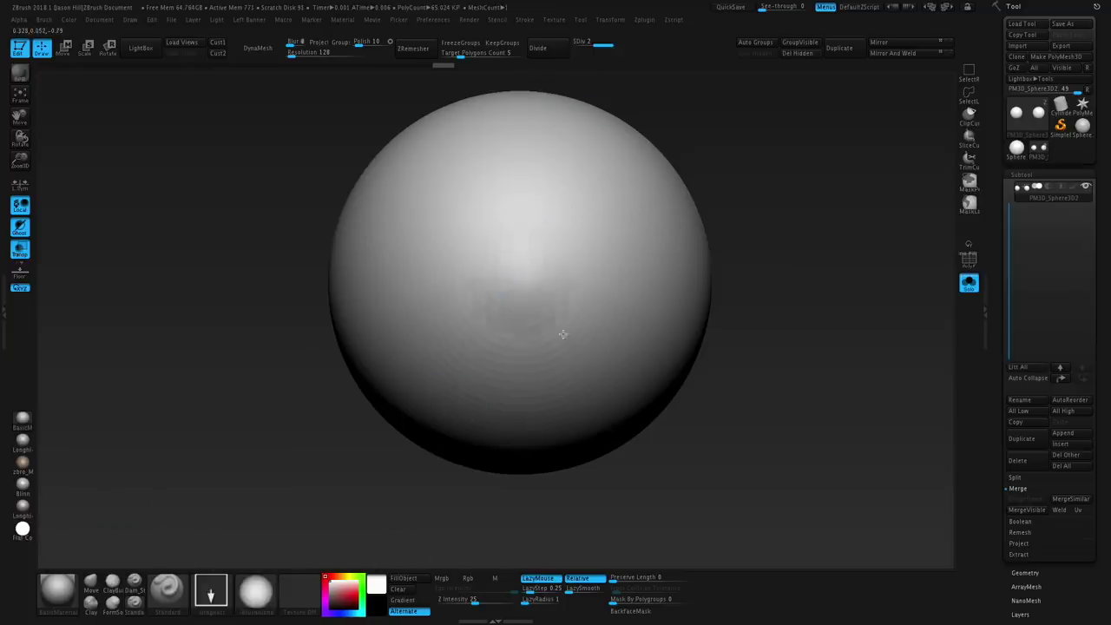
pyautogui.moveTo(776, 269); pyautogui.dragTo(800, 282)
pyautogui.hotkey('ctrl', 'z')
# - Set Z Intensity to 48, adjust the focal shift and pull a round cornea bulge from the front centre of the eyeballs
pyautogui.click(481, 601)
pyautogui.keyDown('shift'); pyautogui.moveTo(600, 287); pyautogui.dragTo(612, 290); pyautogui.keyUp('shift')
pyautogui.moveTo(521, 290); pyautogui.dragTo(555, 370)
pyautogui.hotkey('ctrl', 'z')
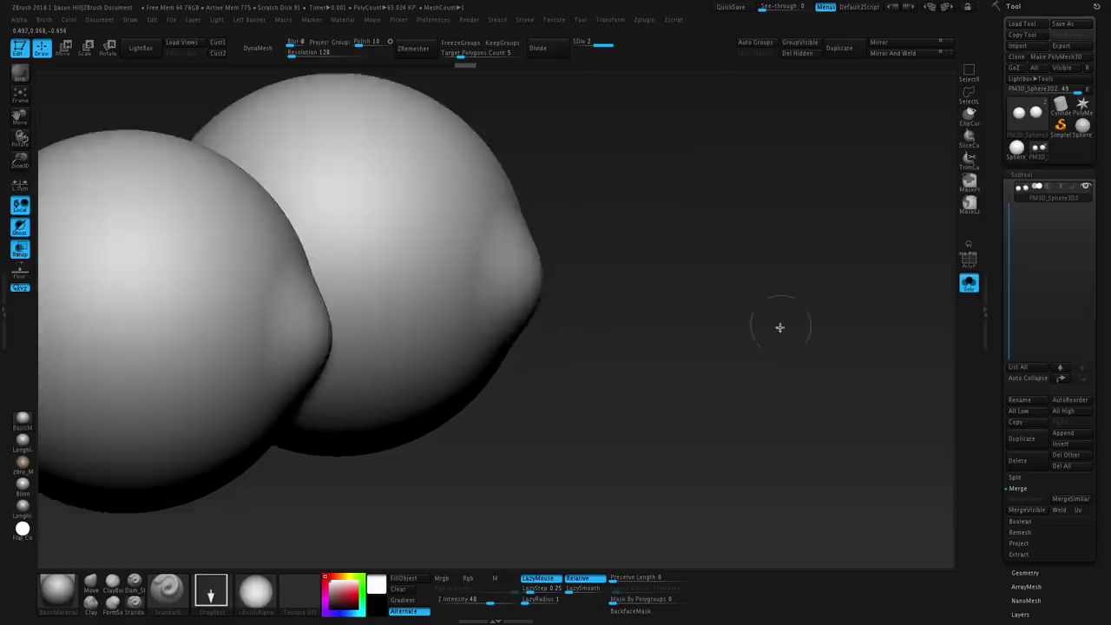
pyautogui.press('space')
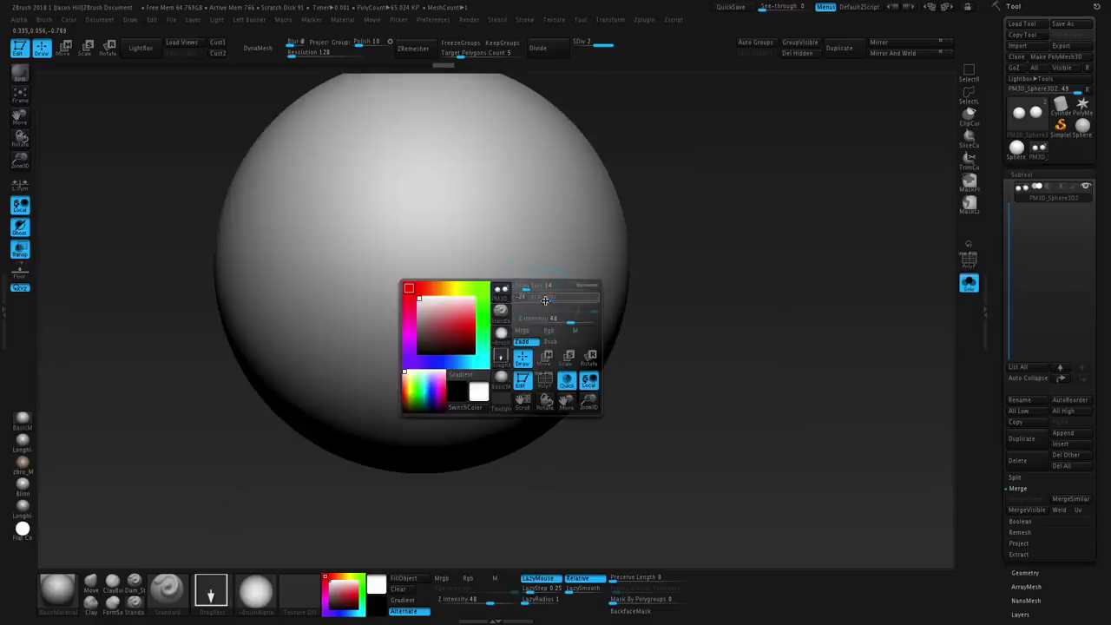
pyautogui.hotkey('ctrl', 'z')
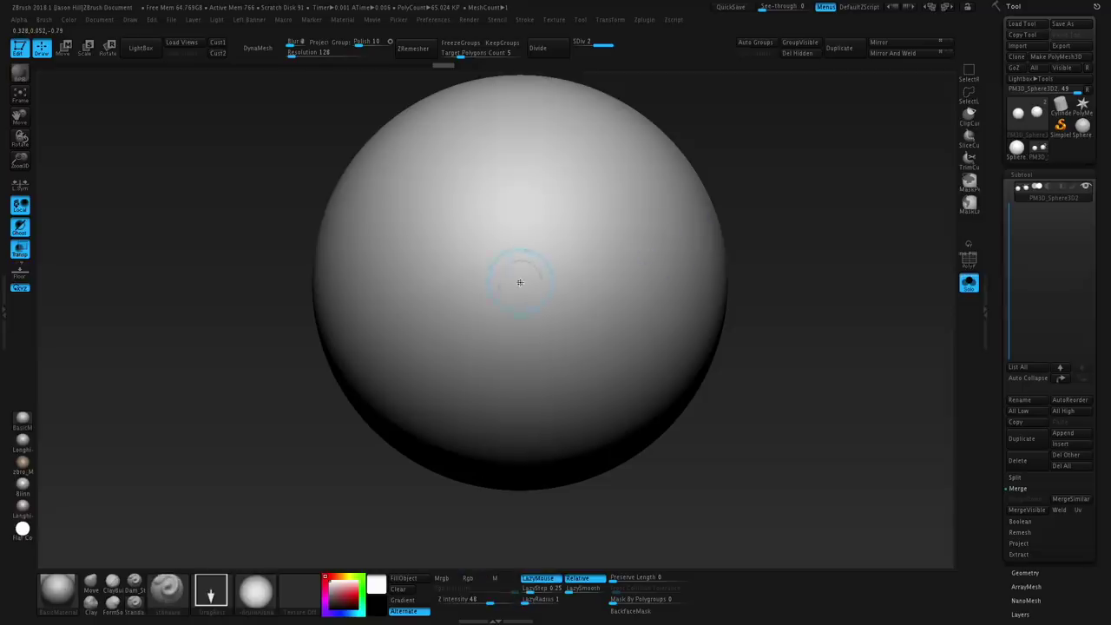
pyautogui.moveTo(565, 325); pyautogui.dragTo(600, 367)
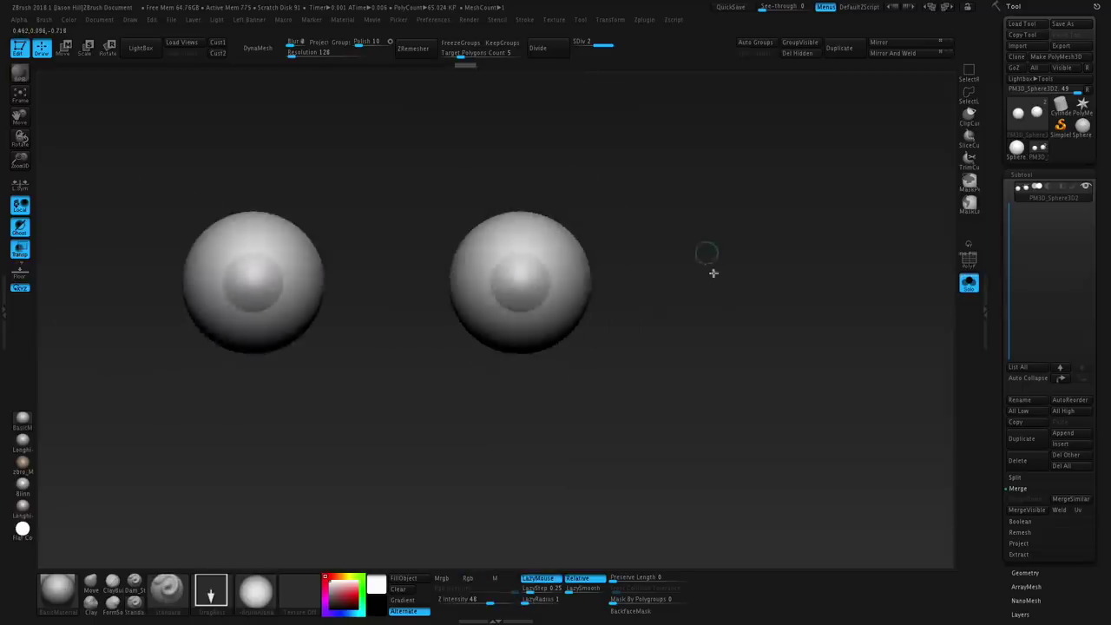
pyautogui.moveTo(711, 269); pyautogui.dragTo(748, 294)
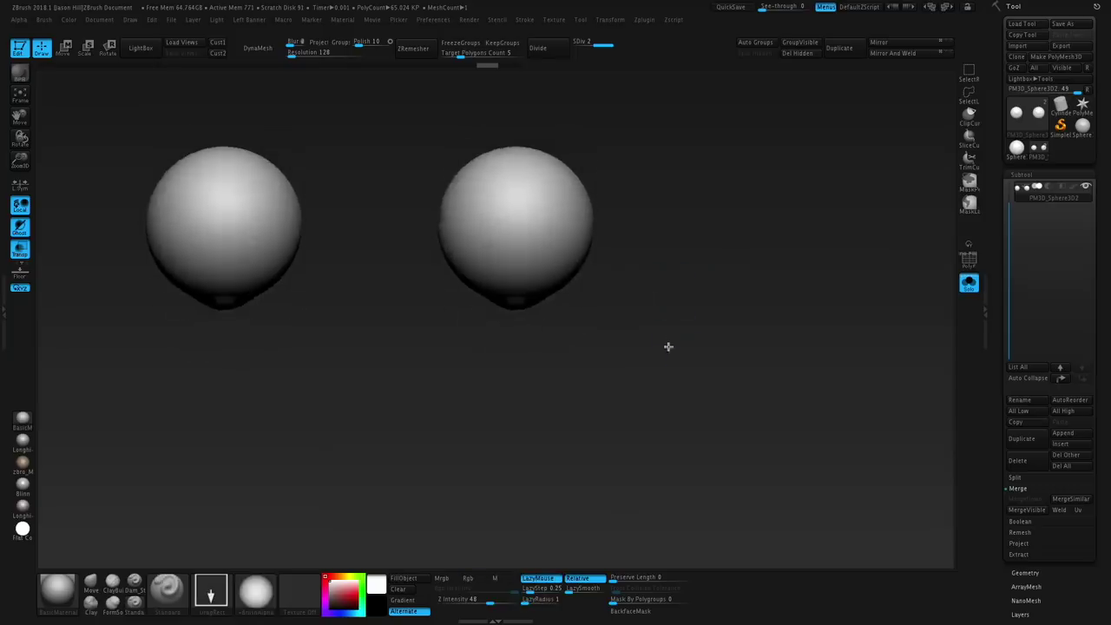
# - Try to rotate the eyeballs slightly outward about their centres in top view with the transpose line
pyautogui.press('r')
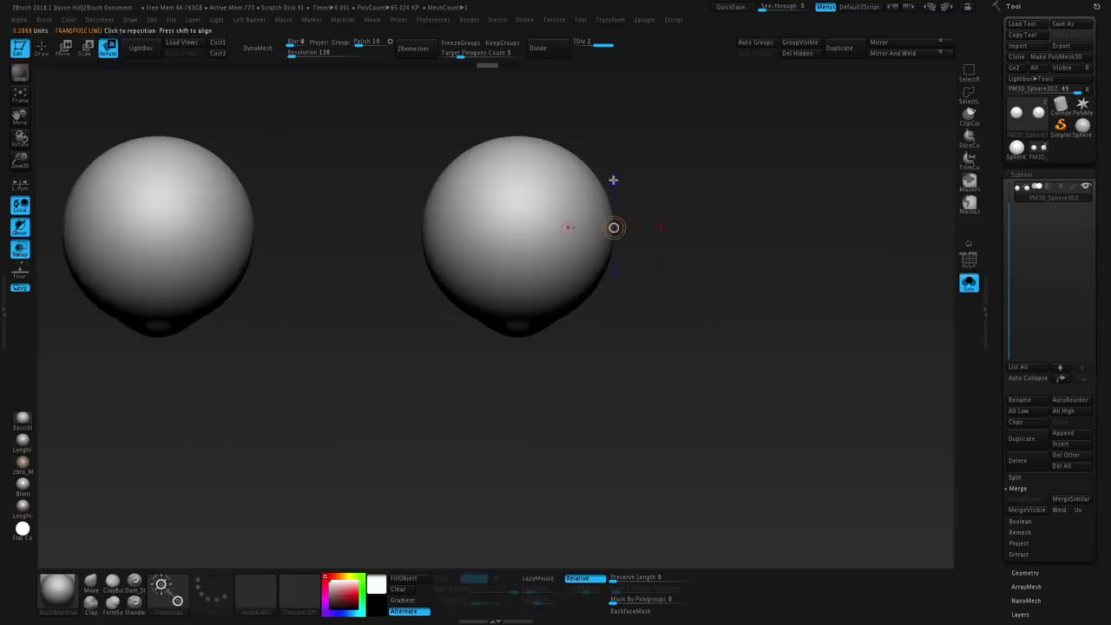
pyautogui.click(519, 229)
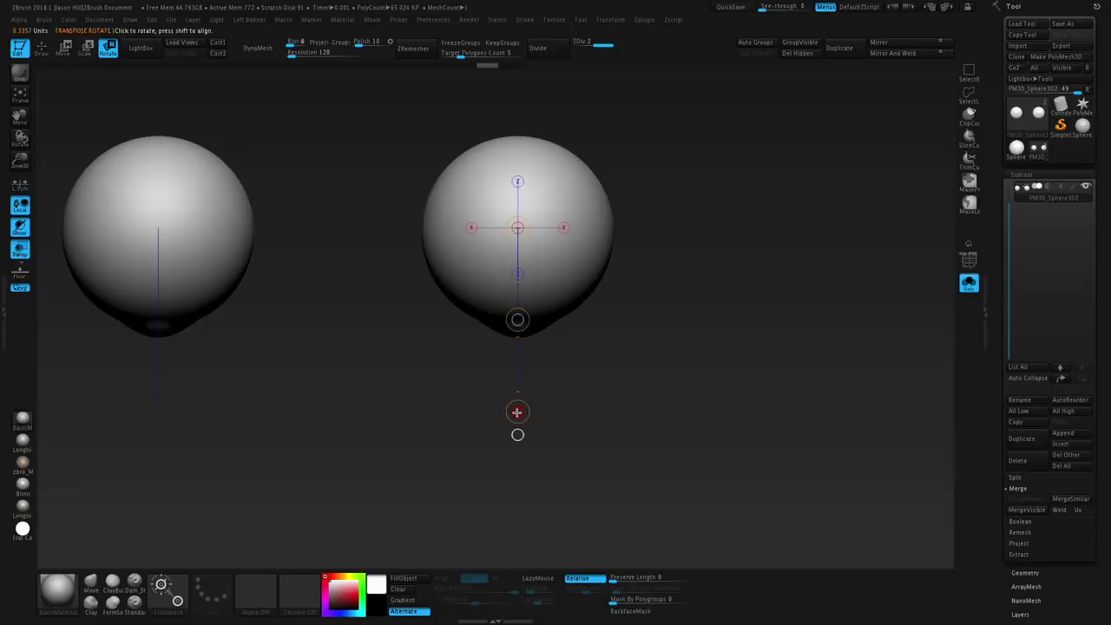
pyautogui.moveTo(516, 412); pyautogui.dragTo(518, 412)
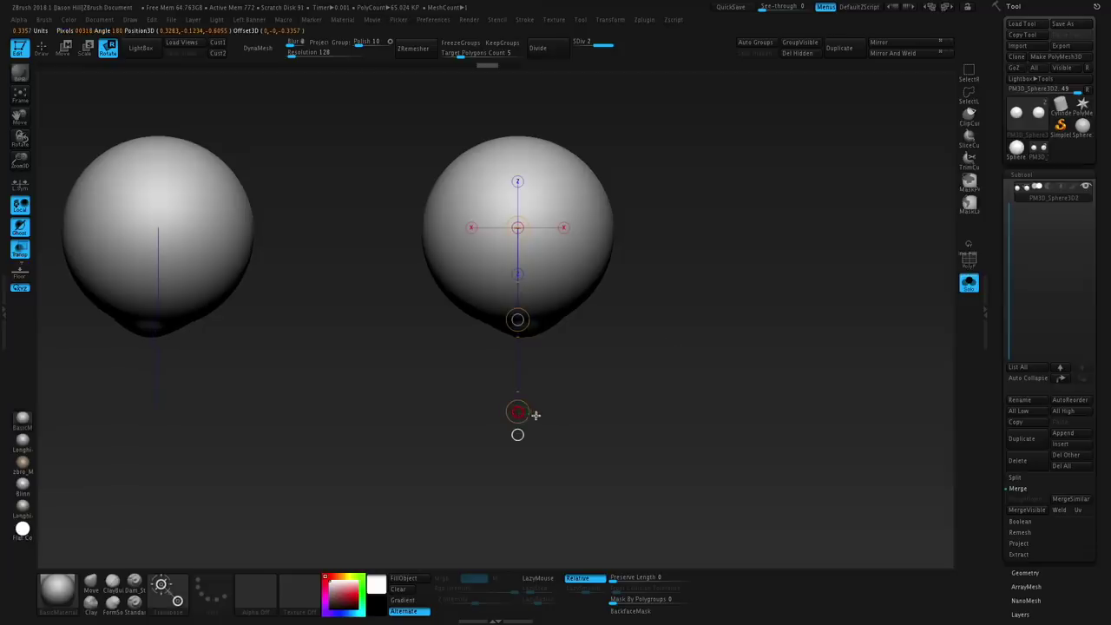
# - Rotate the eyeballs slightly outward in top view with the Gizmo 3D, and turn the gizmo off again
pyautogui.moveTo(610, 21)
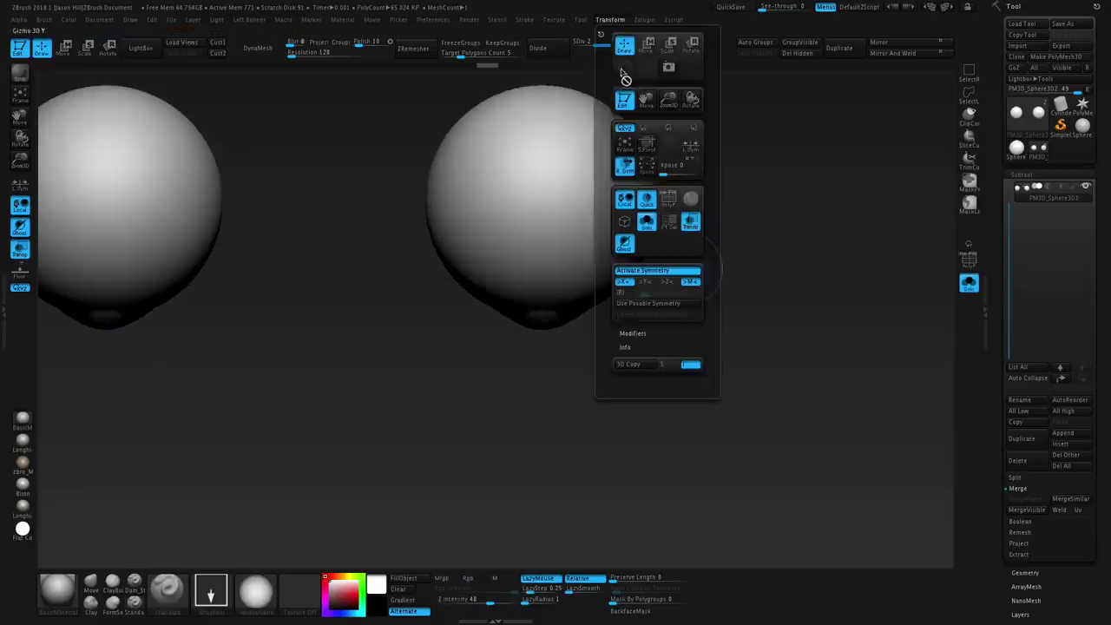
pyautogui.press('w')
pyautogui.click(619, 25)
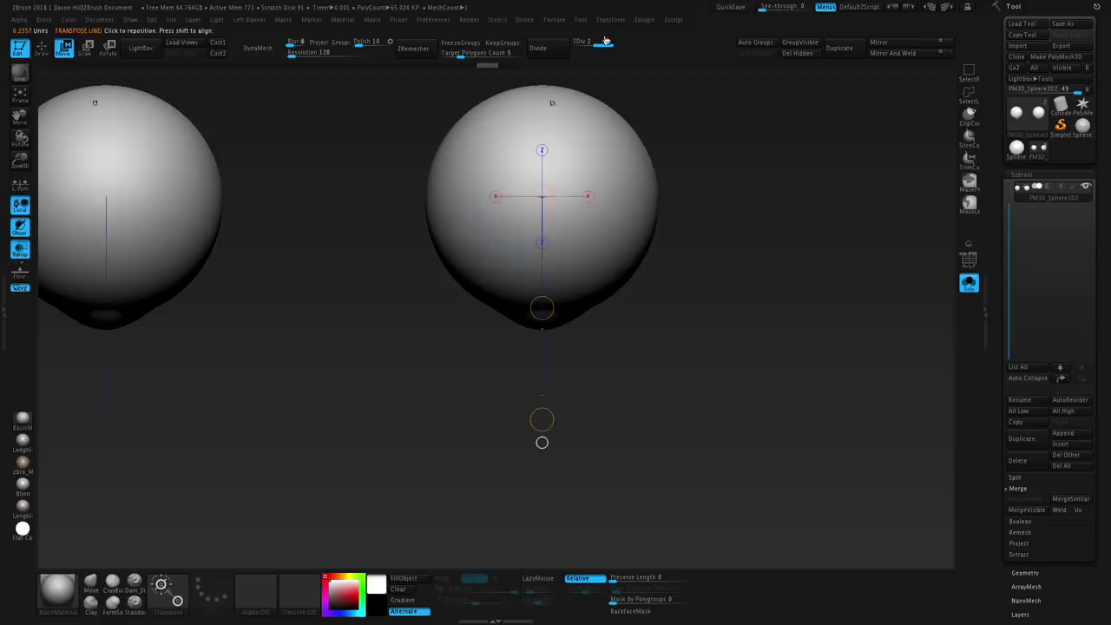
pyautogui.click(626, 68)
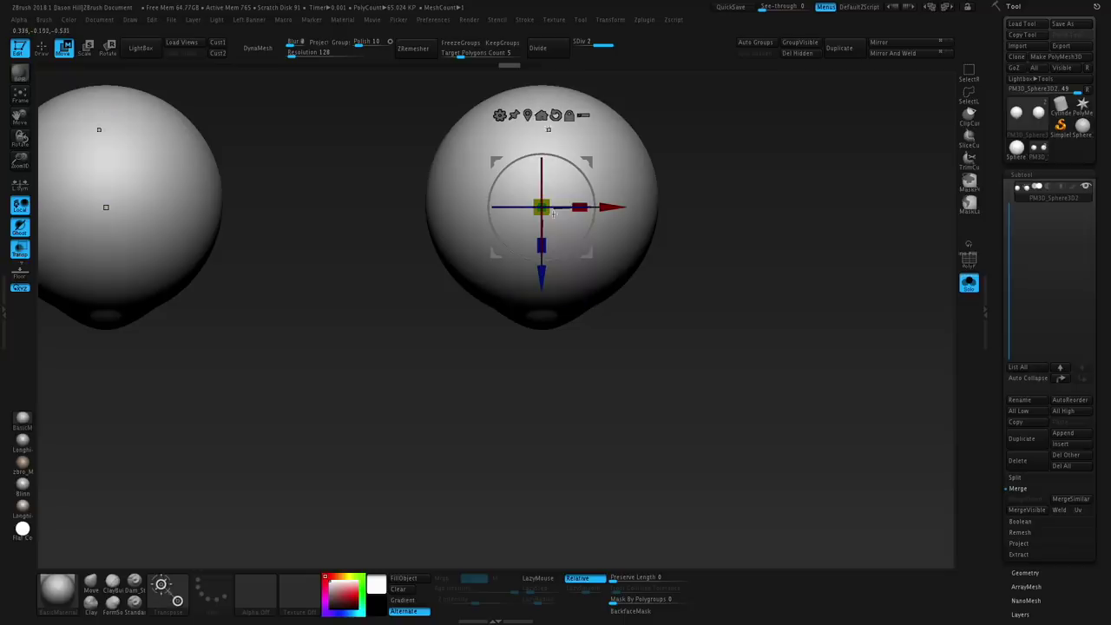
pyautogui.moveTo(558, 257); pyautogui.dragTo(563, 258)
pyautogui.click(560, 25)
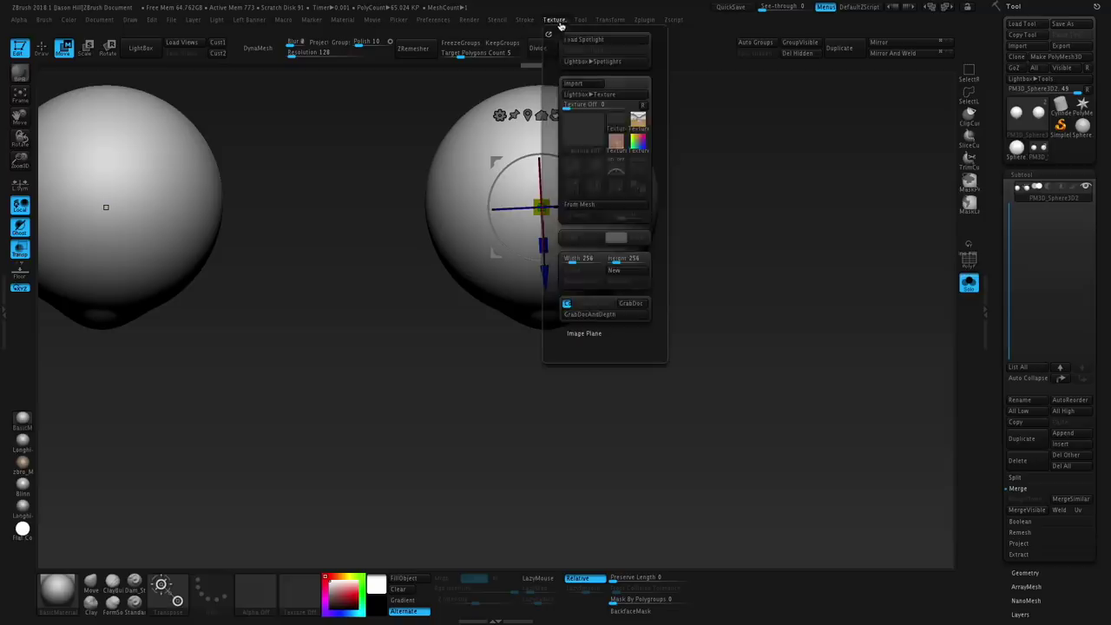
pyautogui.moveTo(608, 25)
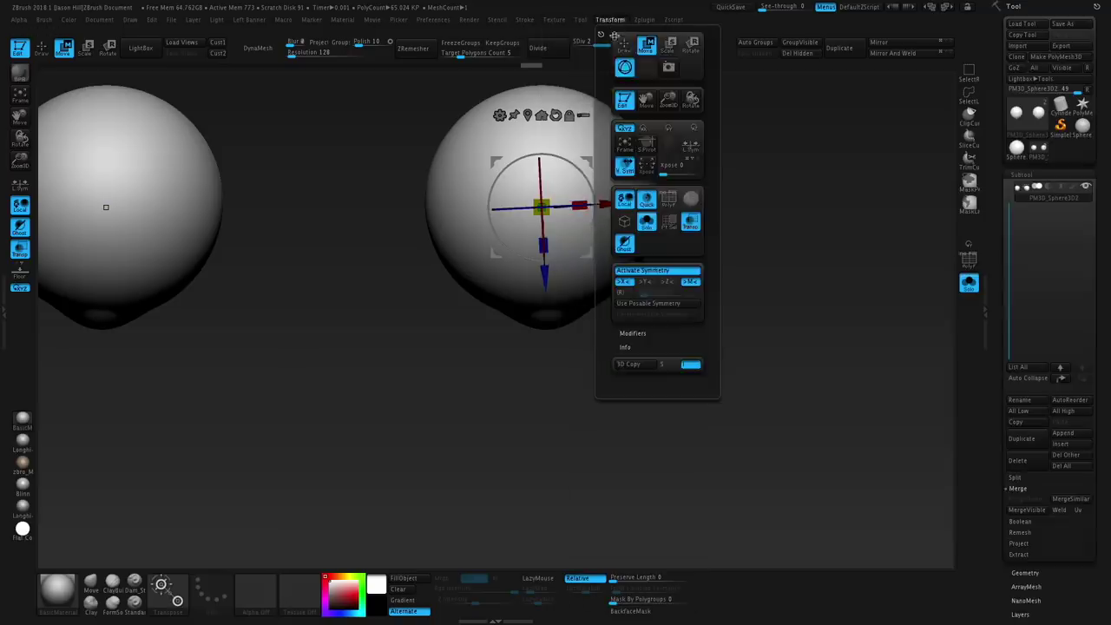
pyautogui.click(624, 68)
pyautogui.press('q')
# - Show the head together with the eyeballs again and turn off transparency
pyautogui.moveTo(729, 403); pyautogui.dragTo(736, 305)
pyautogui.moveTo(747, 361)
pyautogui.keyDown('alt'); pyautogui.mouseDown()
pyautogui.moveTo(752, 376)
pyautogui.moveTo(763, 303)
pyautogui.mouseUp(); pyautogui.keyUp('alt')
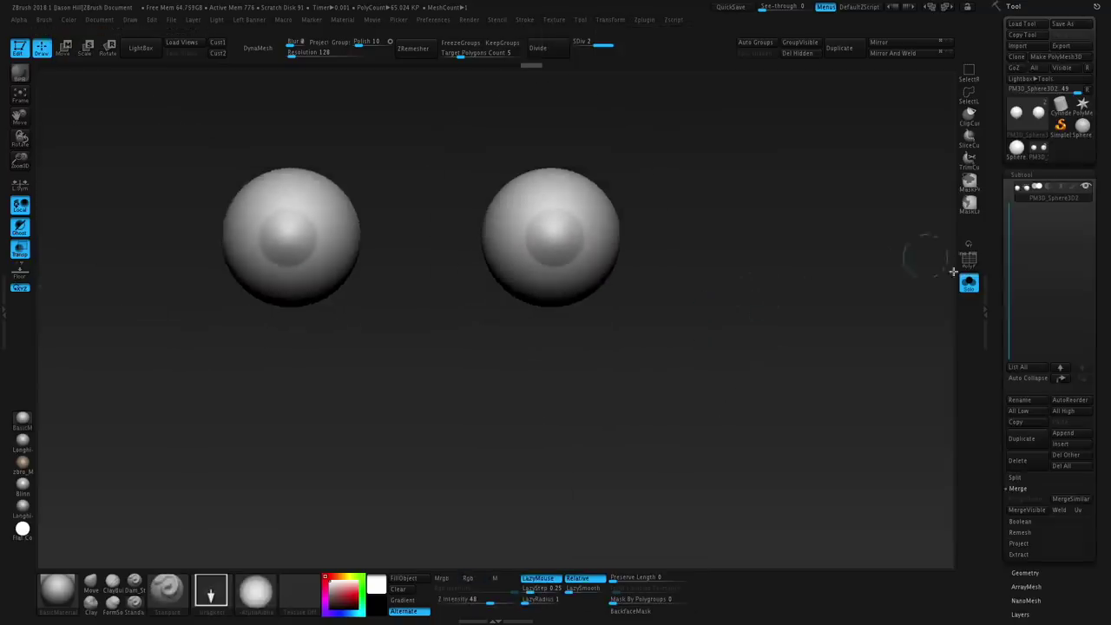
pyautogui.click(968, 283)
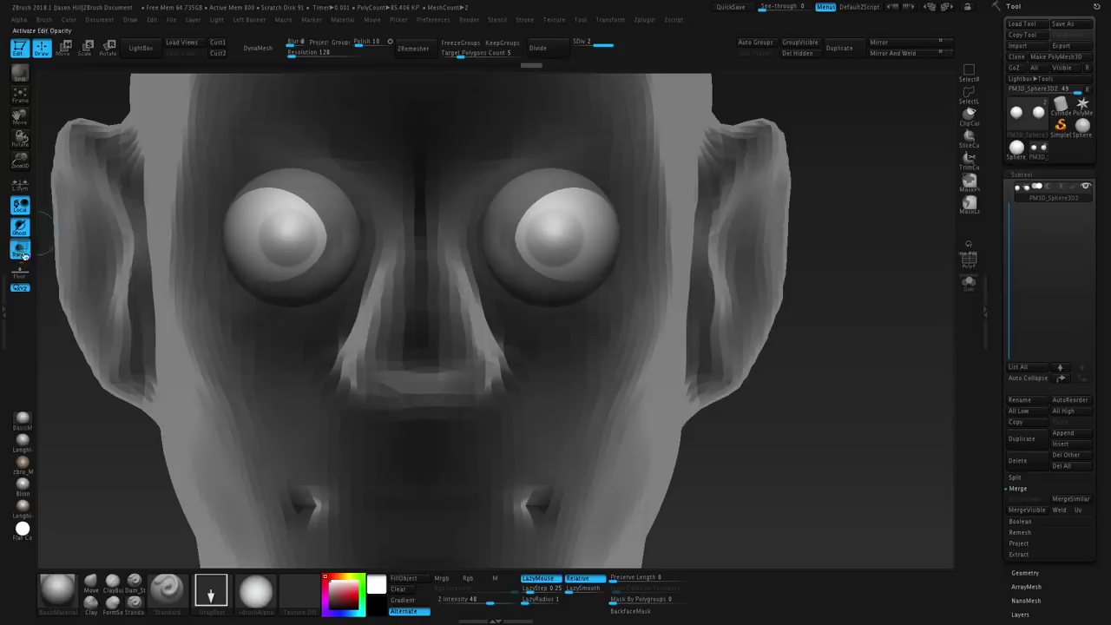
pyautogui.click(24, 256)
pyautogui.keyDown('alt'); pyautogui.moveTo(808, 429); pyautogui.dragTo(779, 333); pyautogui.keyUp('alt')
# - Nudge the eyeballs' depth in profile view with the Move transpose line and return to the front view
pyautogui.moveTo(746, 380); pyautogui.dragTo(389, 423)
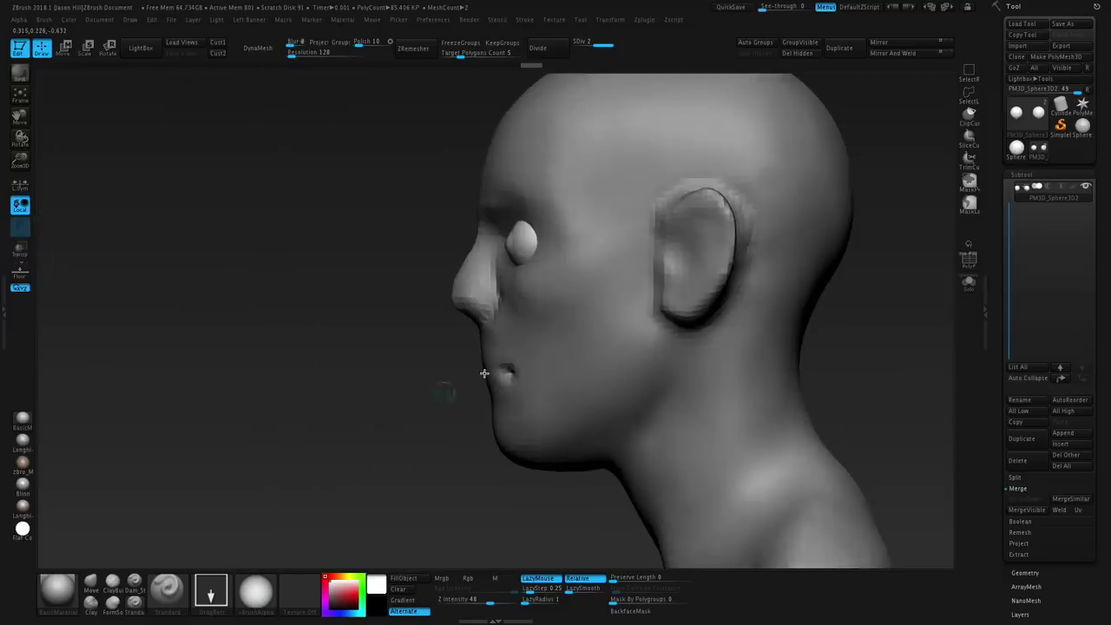
pyautogui.press('w')
pyautogui.moveTo(523, 232); pyautogui.dragTo(902, 232)
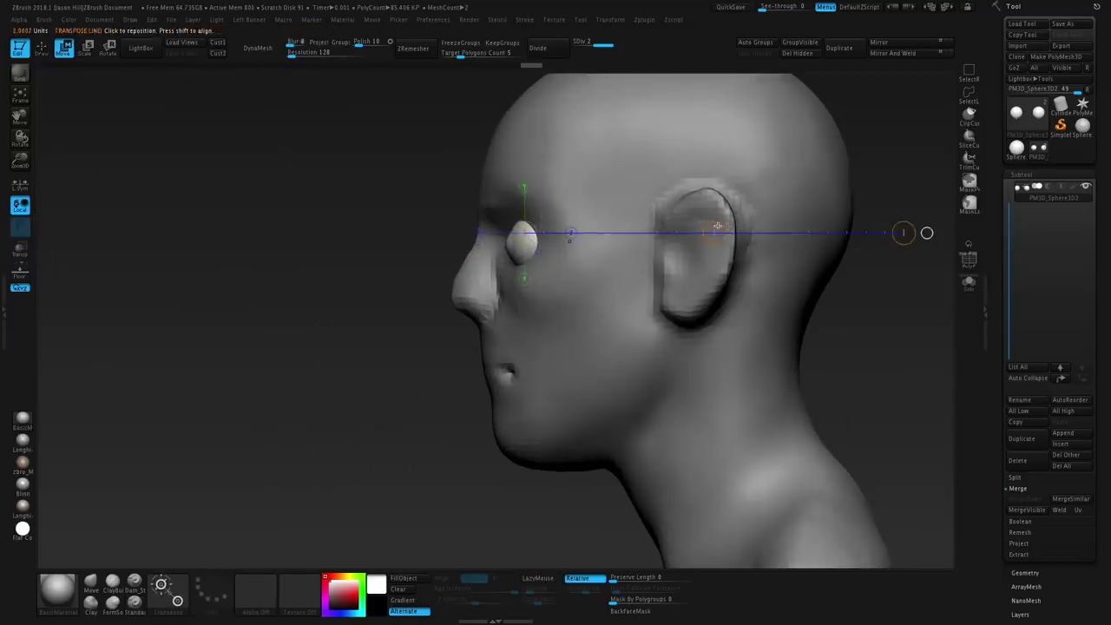
pyautogui.press('q')
pyautogui.keyDown('shift'); pyautogui.moveTo(373, 397); pyautogui.dragTo(437, 391); pyautogui.keyUp('shift')
pyautogui.moveTo(742, 260)
pyautogui.keyDown('alt'); pyautogui.mouseDown()
pyautogui.moveTo(771, 263)
pyautogui.moveTo(764, 312)
pyautogui.mouseUp(); pyautogui.keyUp('alt')
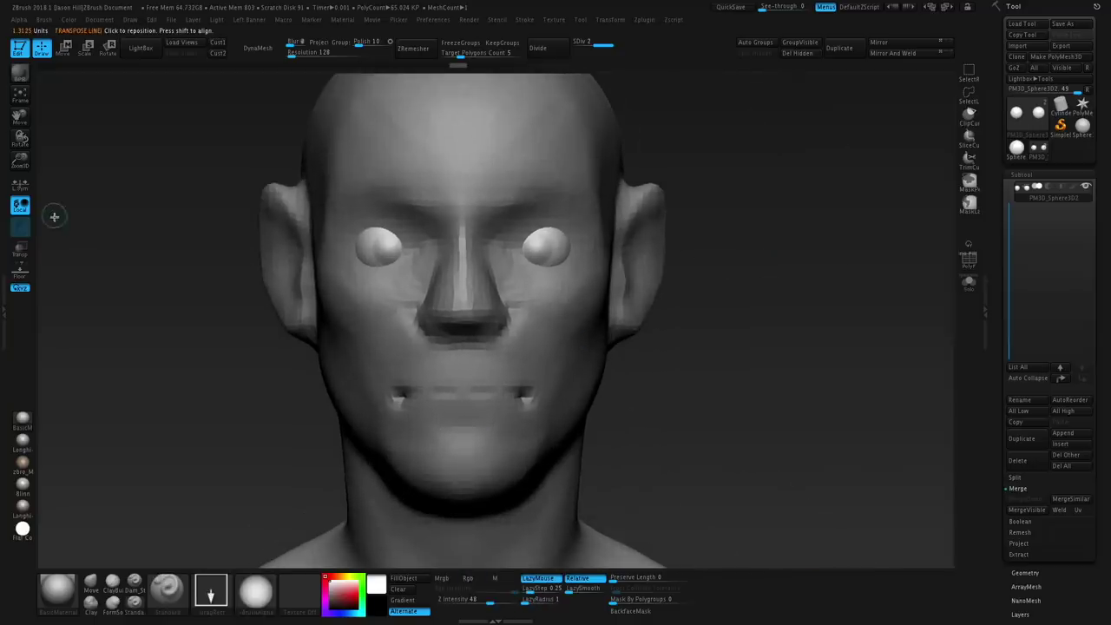
pyautogui.press('e')
pyautogui.moveTo(801, 164); pyautogui.dragTo(689, 208)
pyautogui.hotkey('ctrl', 'z')
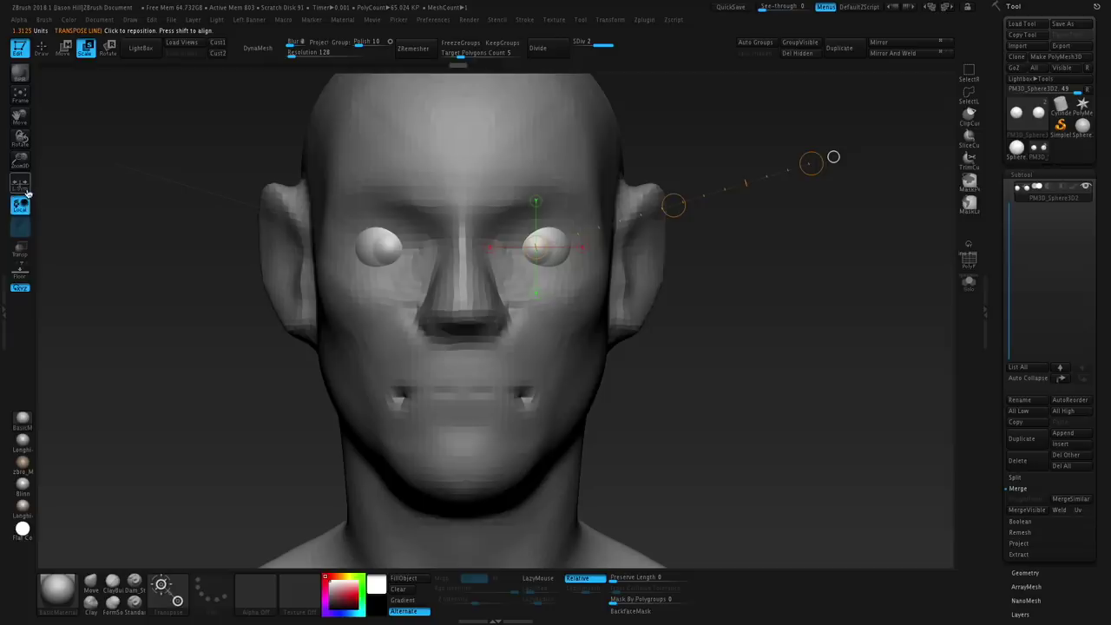
# - Turn on local symmetry and scale the eyeballs slightly with the transpose line
pyautogui.click(27, 190)
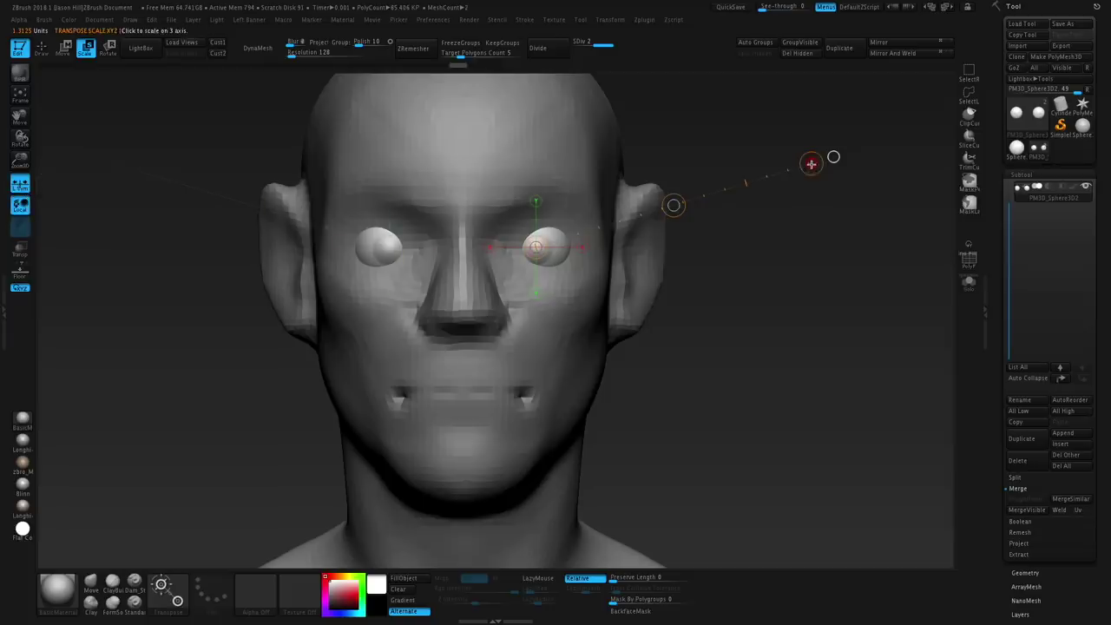
pyautogui.moveTo(811, 167); pyautogui.dragTo(789, 201)
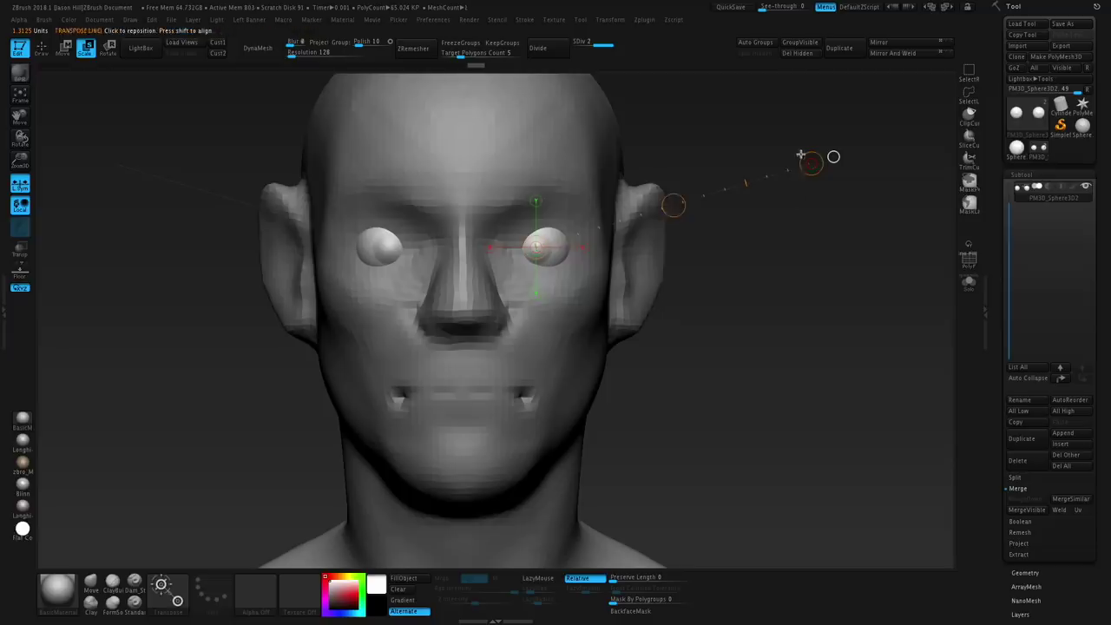
pyautogui.press('q')
# - Nudge the eyeballs' height slightly in front view using a vertical Move transpose line
pyautogui.keyDown('alt'); pyautogui.moveTo(752, 233); pyautogui.dragTo(744, 230); pyautogui.keyUp('alt')
pyautogui.press('w')
pyautogui.moveTo(554, 269); pyautogui.dragTo(553, 61)
pyautogui.moveTo(553, 165); pyautogui.dragTo(554, 164)
pyautogui.press('q')
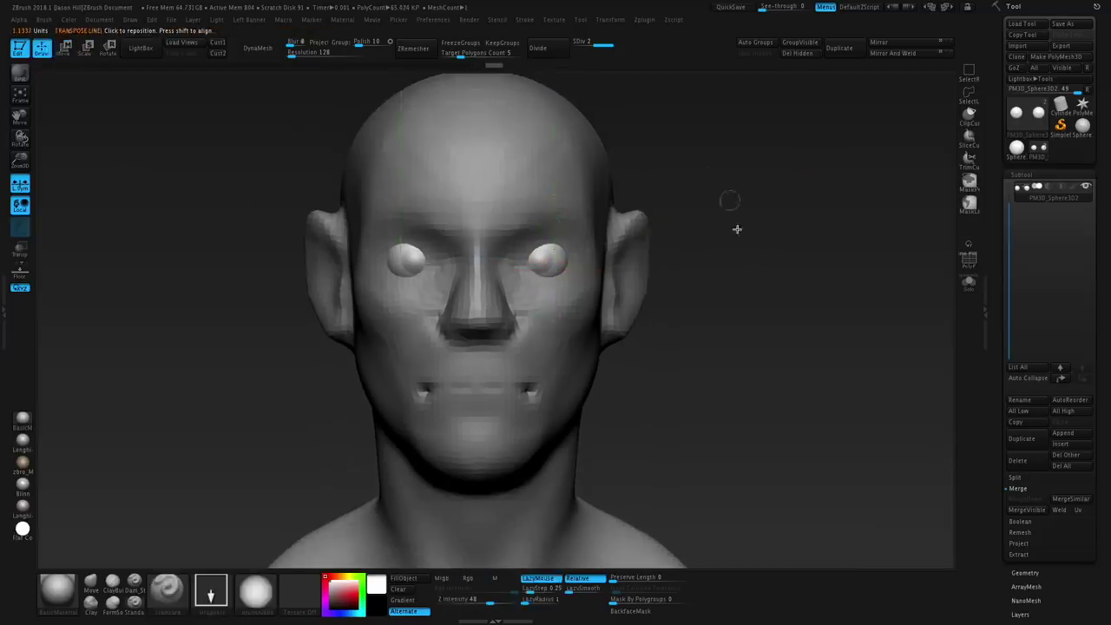
# - Choose the ToyPlastic material, fill the eyeballs with it and white using Mrgb, and turn Mrgb off
pyautogui.press('f')
pyautogui.click(57, 588)
pyautogui.click(64, 589)
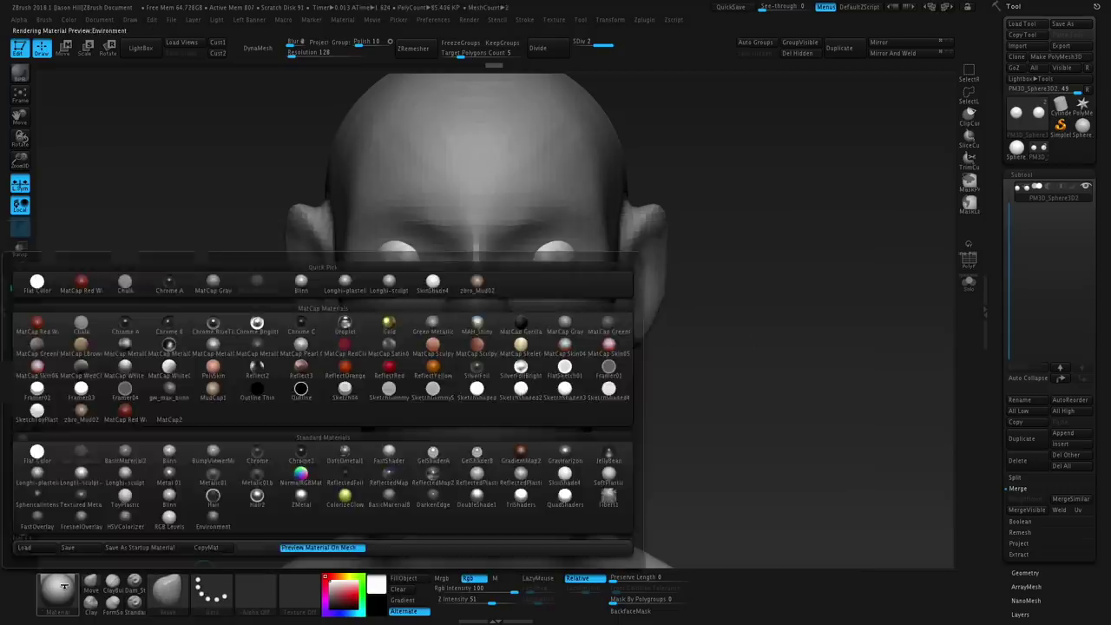
pyautogui.click(112, 426)
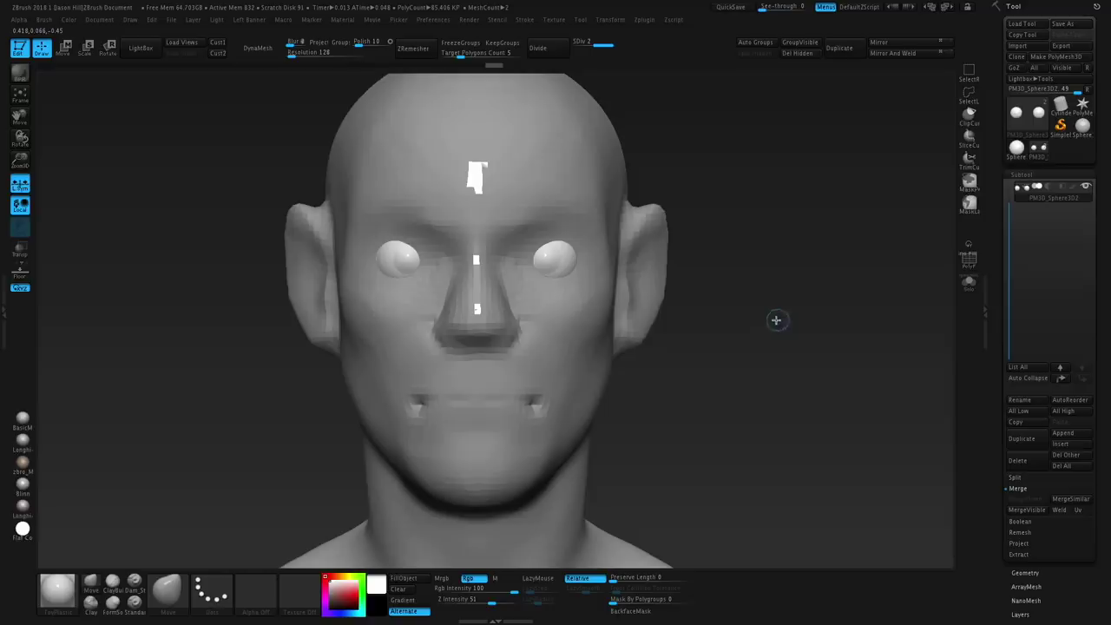
pyautogui.click(442, 578)
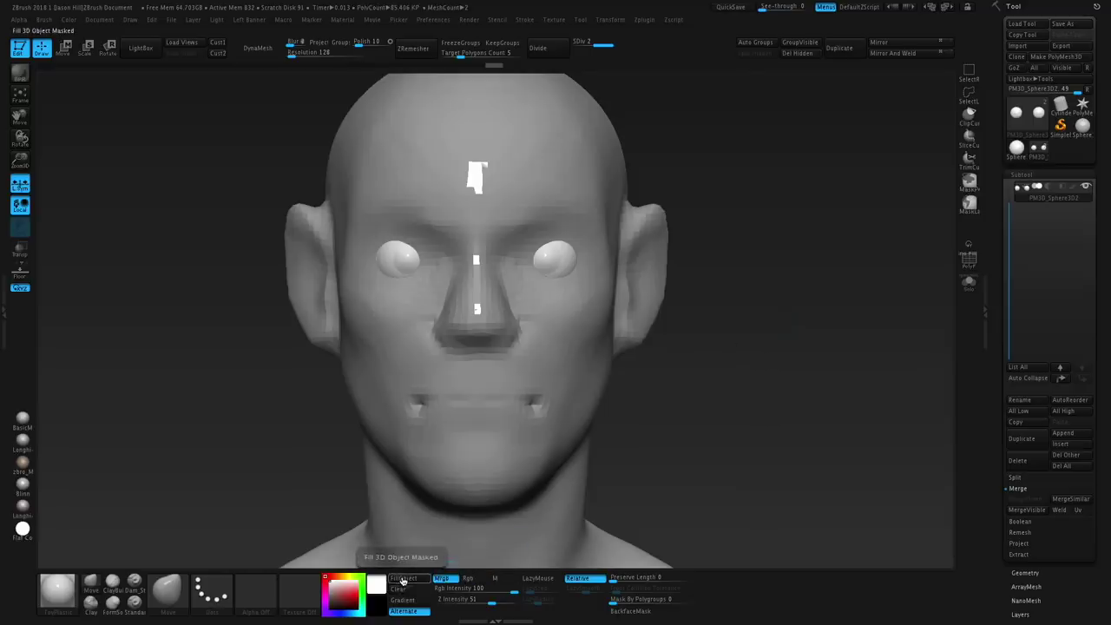
pyautogui.click(402, 579)
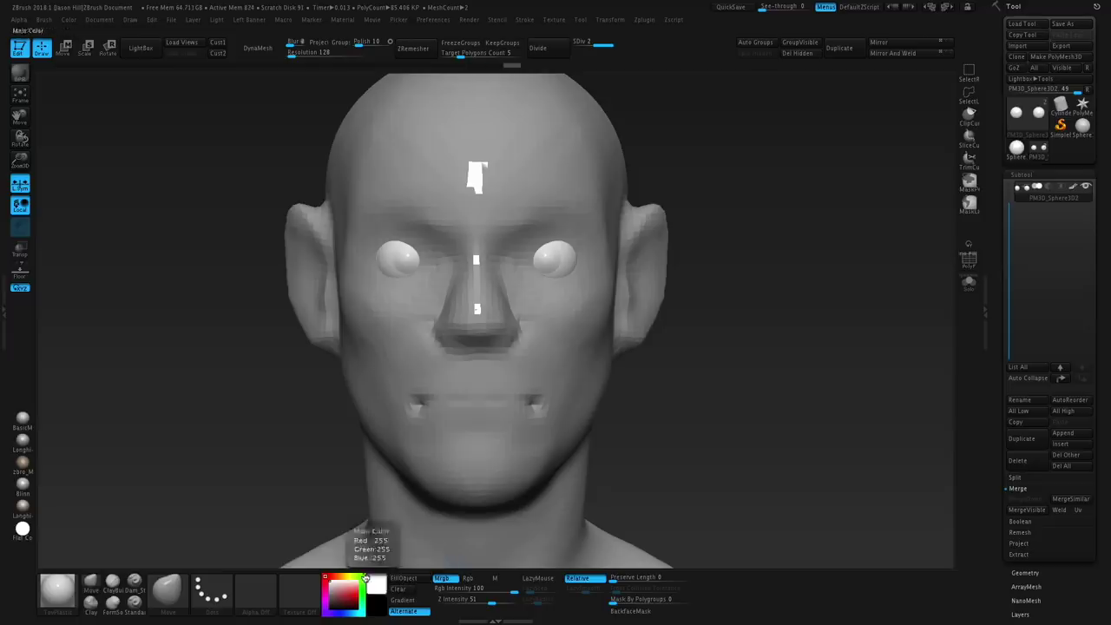
pyautogui.click(443, 577)
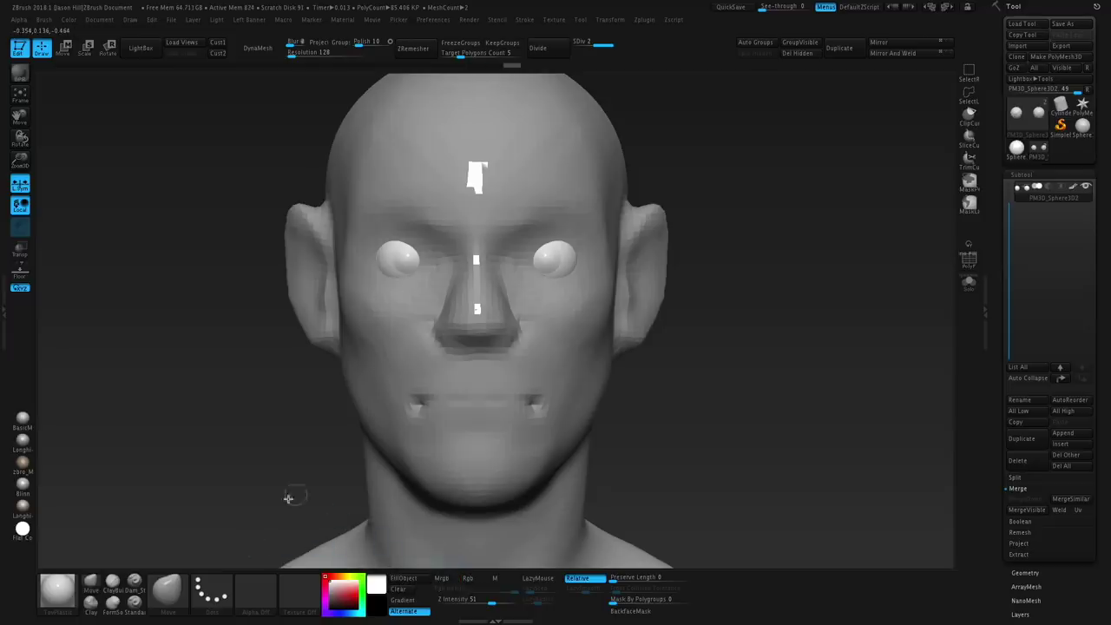
# - Apply BasicMaterial to the SmilingGirl_01 head and carve the line between the lips with the Dam_Standard brush
pyautogui.click(29, 421)
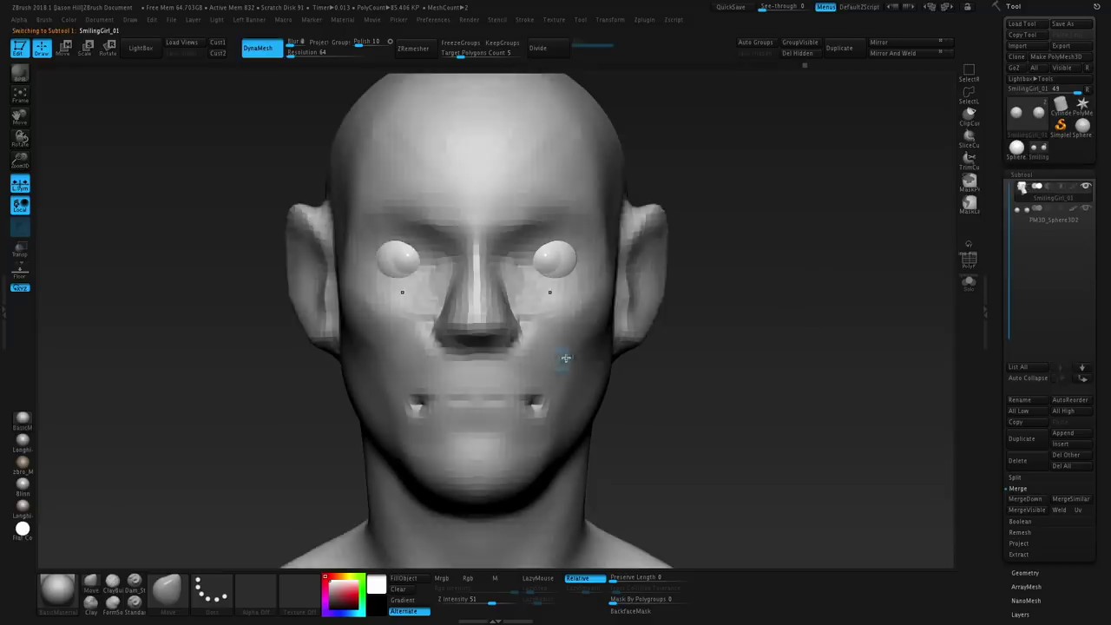
pyautogui.moveTo(731, 340); pyautogui.dragTo(762, 372)
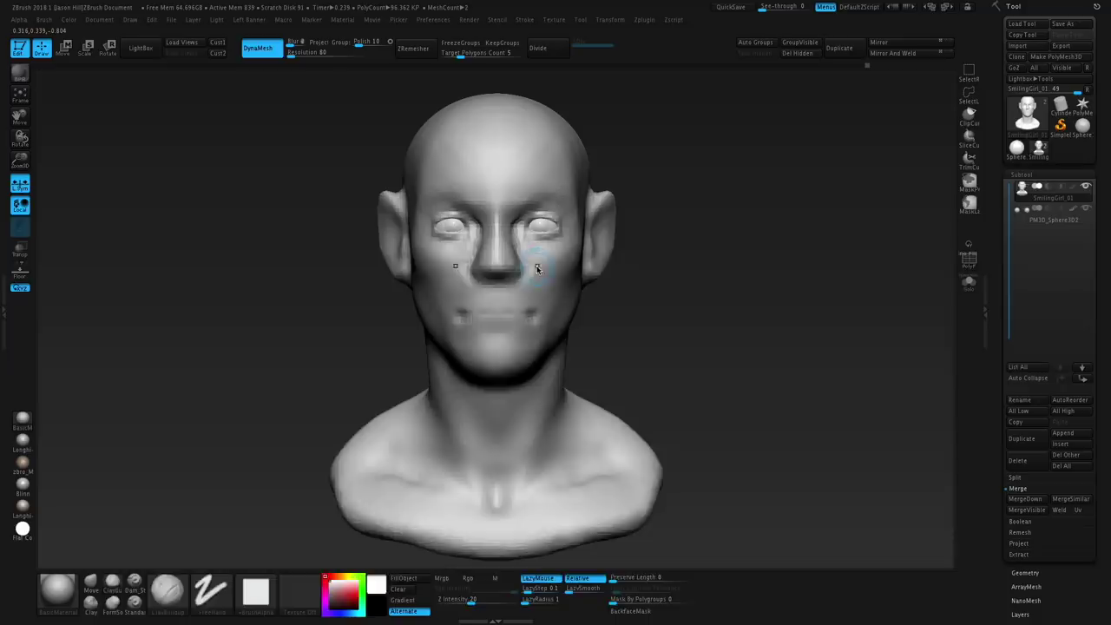
pyautogui.press('b')
pyautogui.press('d')
pyautogui.press('s')
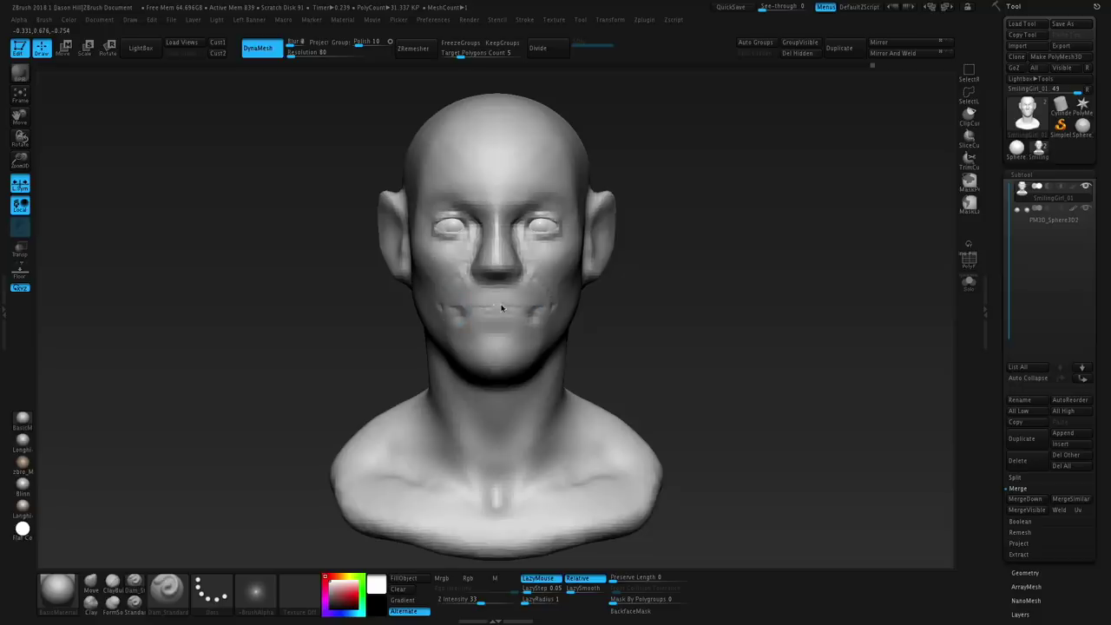
pyautogui.moveTo(470, 308); pyautogui.dragTo(509, 308)
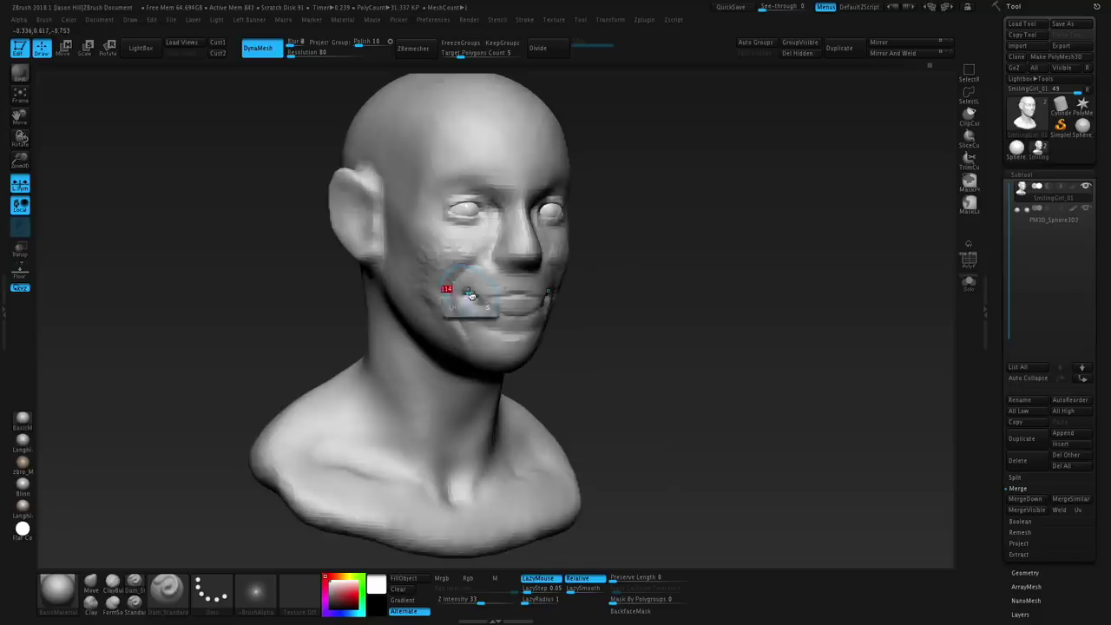
# - Build up the lips, cheeks and folds around the mouth with the ClayBuildup brush
pyautogui.moveTo(485, 277)
pyautogui.mouseDown(button='right')
pyautogui.moveTo(679, 230)
pyautogui.moveTo(731, 273)
pyautogui.moveTo(659, 351)
pyautogui.moveTo(676, 282)
pyautogui.moveTo(685, 356)
pyautogui.mouseUp(button='right')
pyautogui.moveTo(540, 267)
pyautogui.mouseDown(button='right')
pyautogui.moveTo(525, 301)
pyautogui.moveTo(469, 300)
pyautogui.mouseUp(button='right')
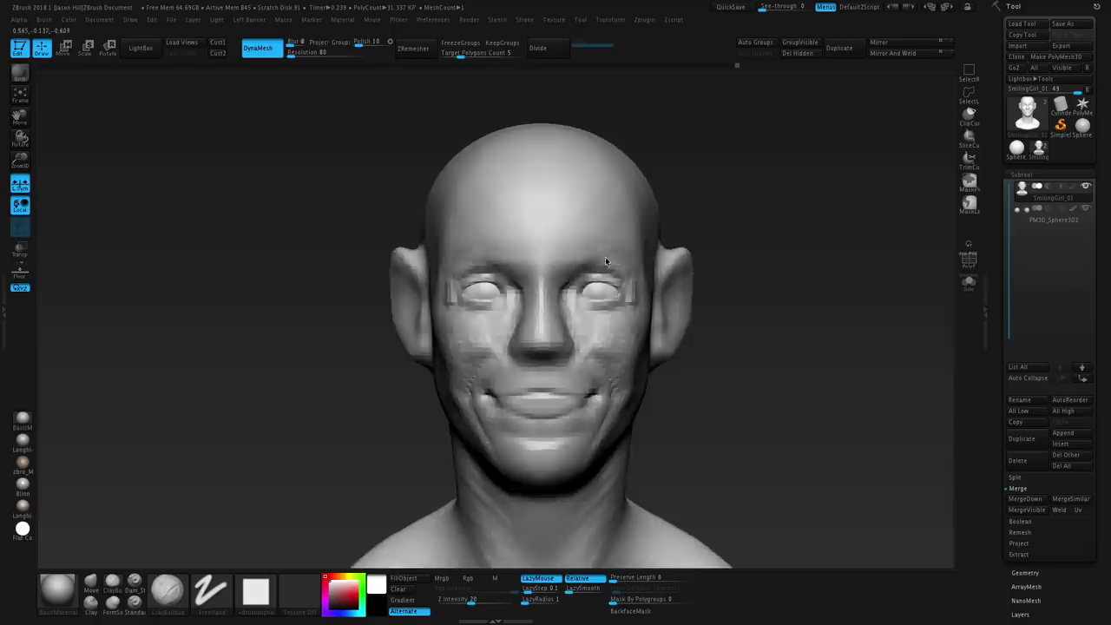
pyautogui.moveTo(604, 256); pyautogui.dragTo(677, 265, button='right')
pyautogui.moveTo(572, 347); pyautogui.dragTo(556, 360, button='right')
pyautogui.moveTo(534, 373); pyautogui.dragTo(594, 375)
pyautogui.moveTo(512, 382); pyautogui.dragTo(528, 381, button='right')
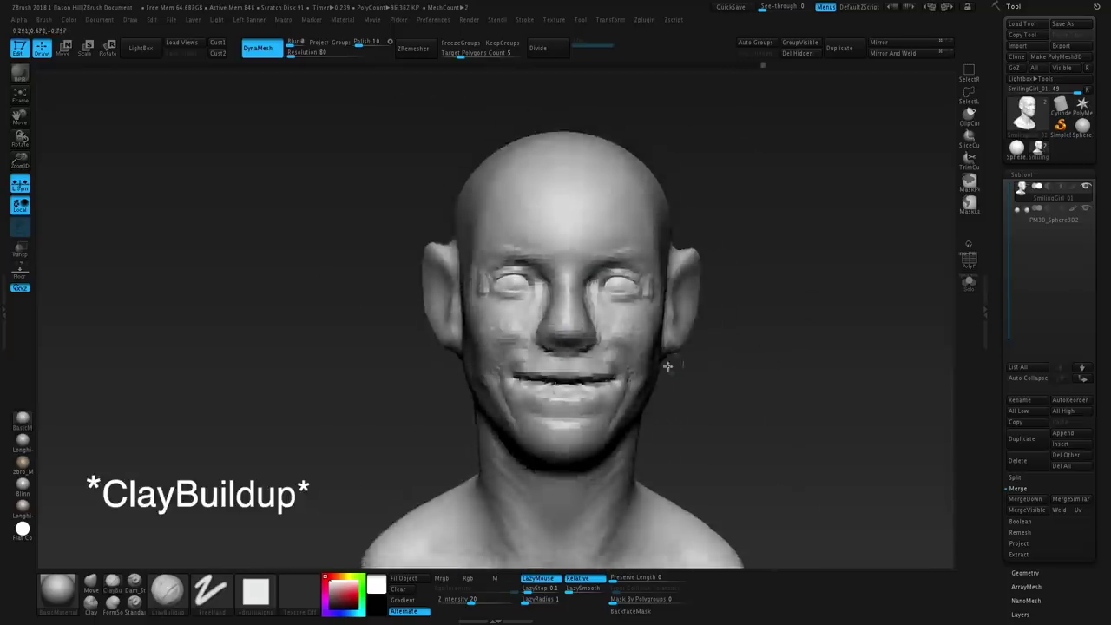
pyautogui.moveTo(665, 364)
pyautogui.mouseDown(button='right')
pyautogui.moveTo(575, 243)
pyautogui.moveTo(428, 265)
pyautogui.moveTo(503, 260)
pyautogui.moveTo(512, 243)
pyautogui.moveTo(548, 272)
pyautogui.mouseUp(button='right')
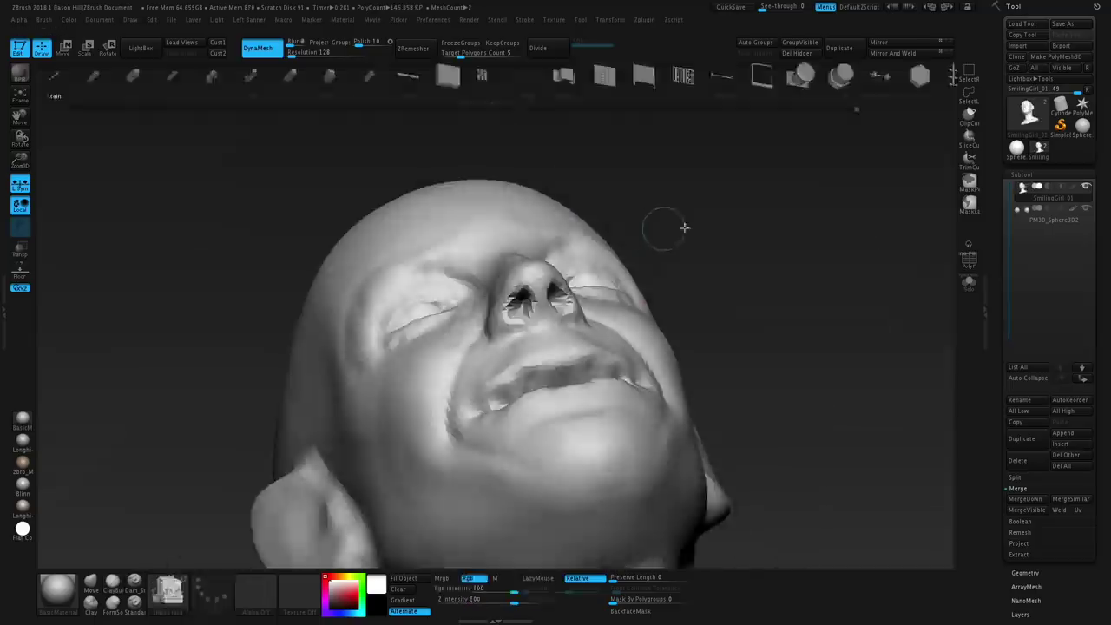
# - Shape the nose tip and nostrils with the Move brush from below and in profile
pyautogui.moveTo(665, 228)
pyautogui.mouseDown(button='right')
pyautogui.moveTo(761, 223)
pyautogui.moveTo(695, 278)
pyautogui.moveTo(612, 319)
pyautogui.mouseUp(button='right')
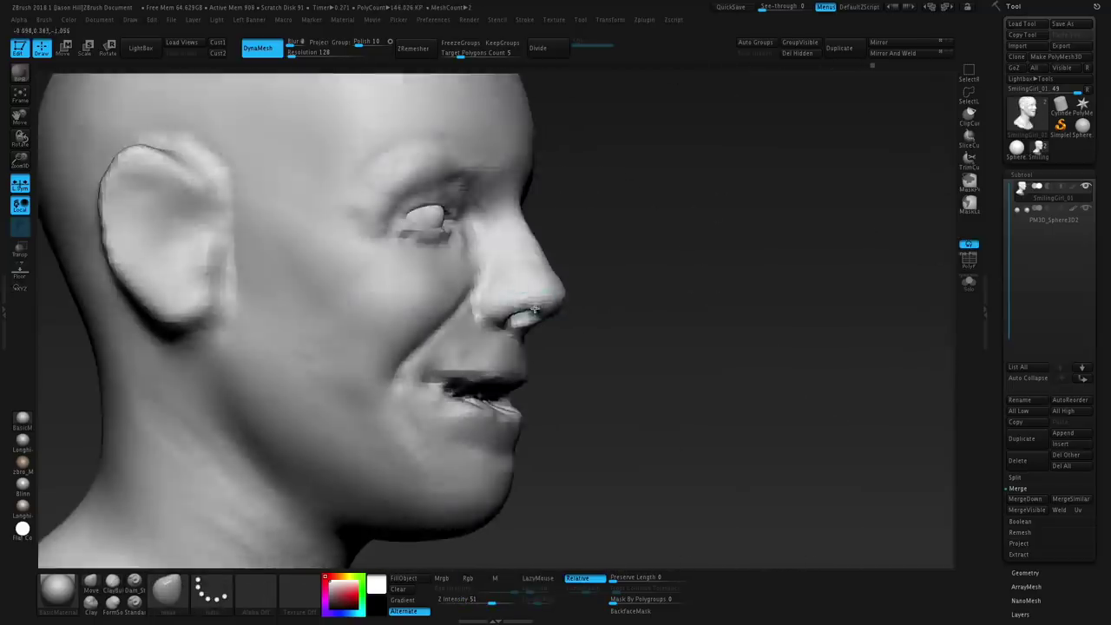
pyautogui.moveTo(304, 356)
pyautogui.mouseDown(button='right')
pyautogui.moveTo(390, 355)
pyautogui.moveTo(545, 237)
pyautogui.mouseUp(button='right')
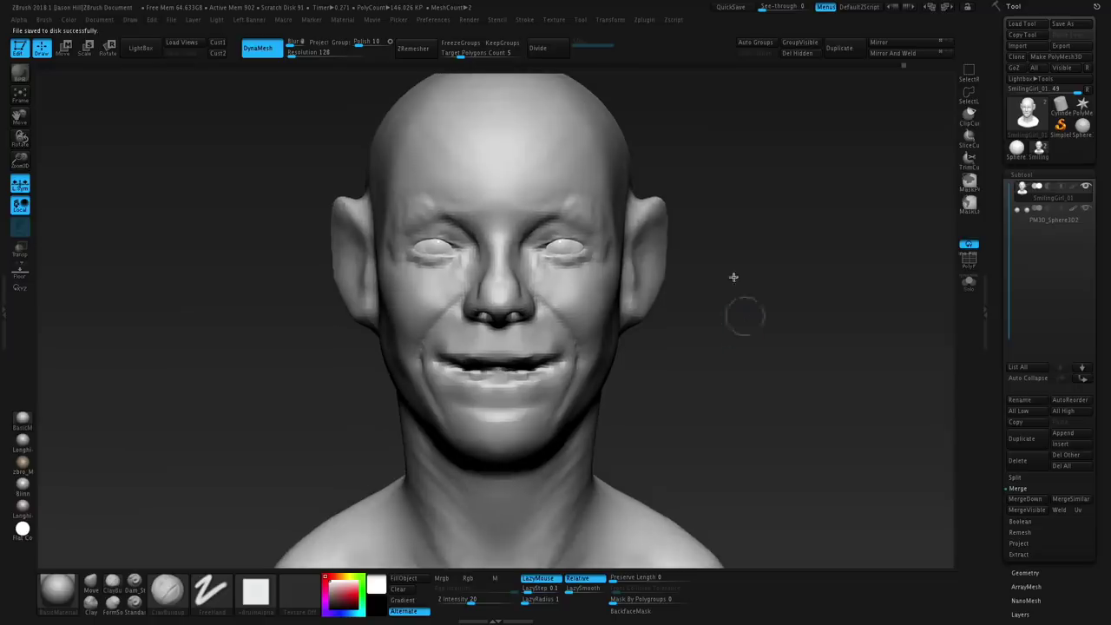
pyautogui.press('b')
pyautogui.press('m')
pyautogui.press('v')
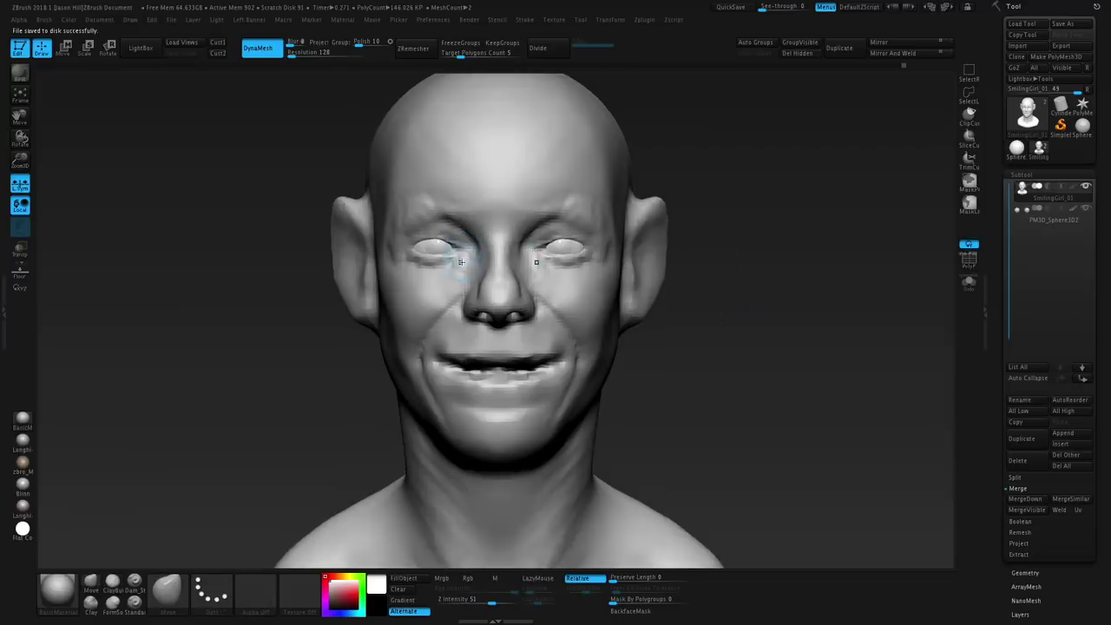
# - Define the smiling lips with the Dam_Standard, ClayBuildup and Inflat brushes, and mirror and weld the head
pyautogui.press('b')
pyautogui.press('d')
pyautogui.press('s')
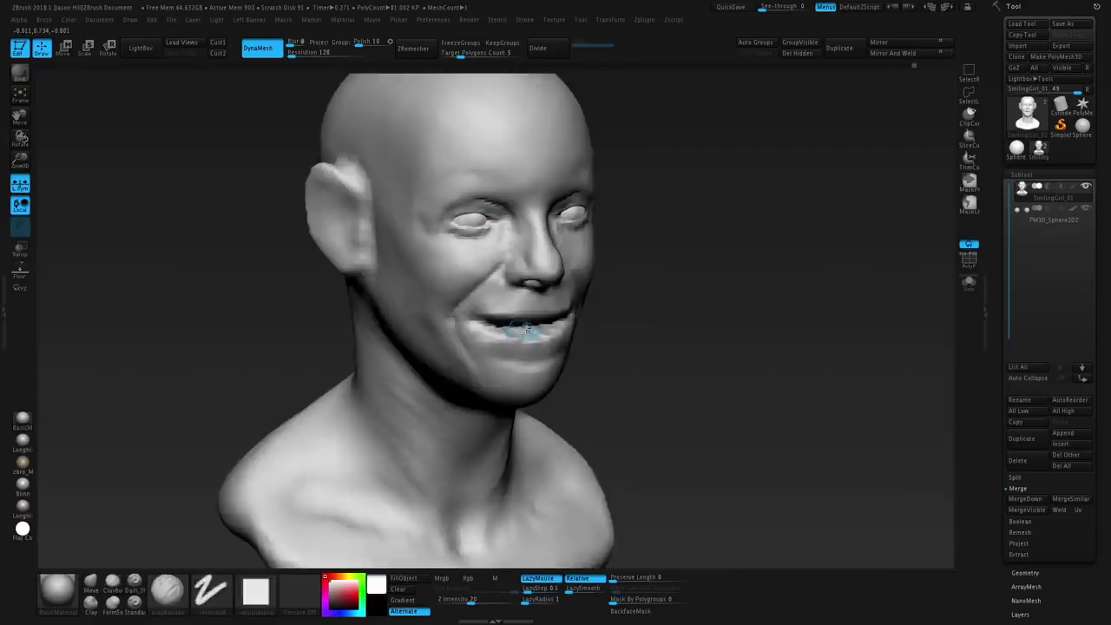
pyautogui.press('b')
pyautogui.press('s')
pyautogui.press('m')
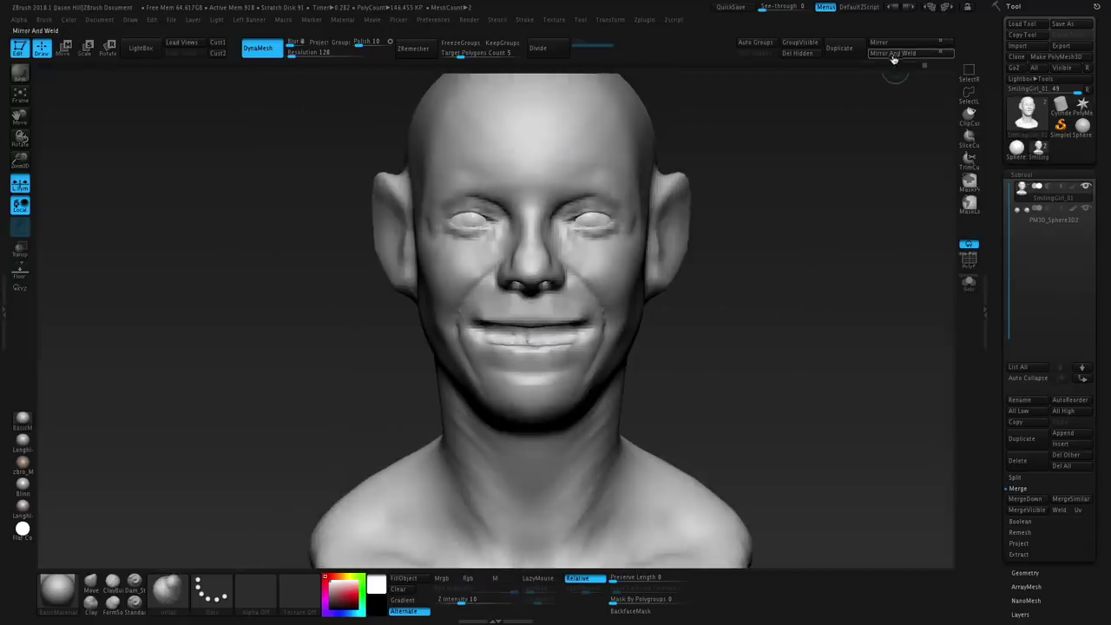
pyautogui.click(894, 53)
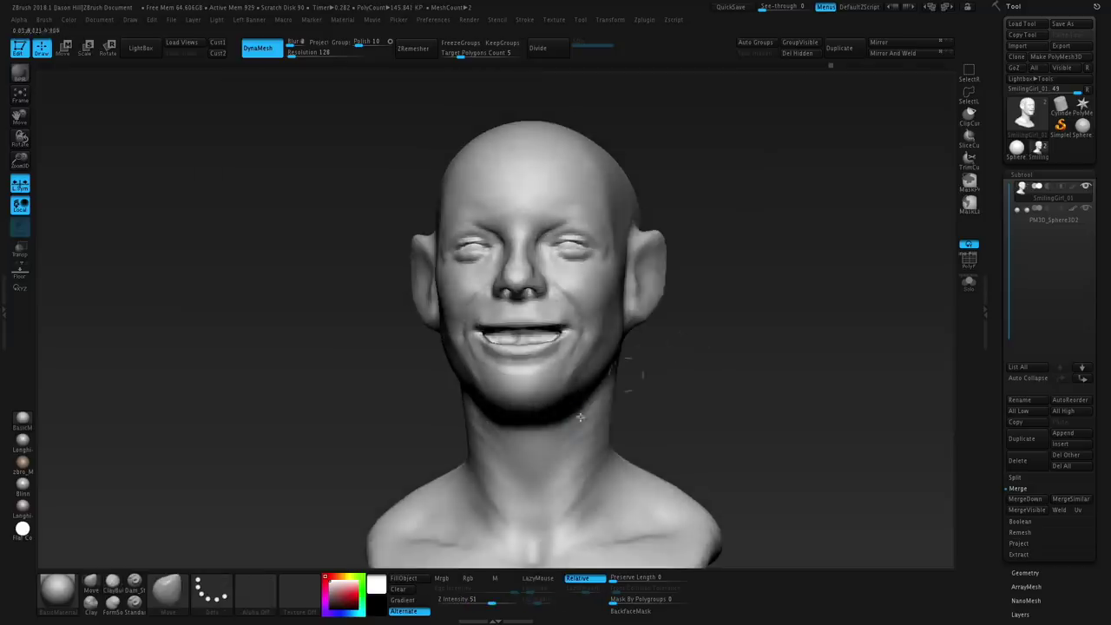
# - Build up the cheeks and the area beside the nose with the ClayBuildup brush
pyautogui.press('shift')
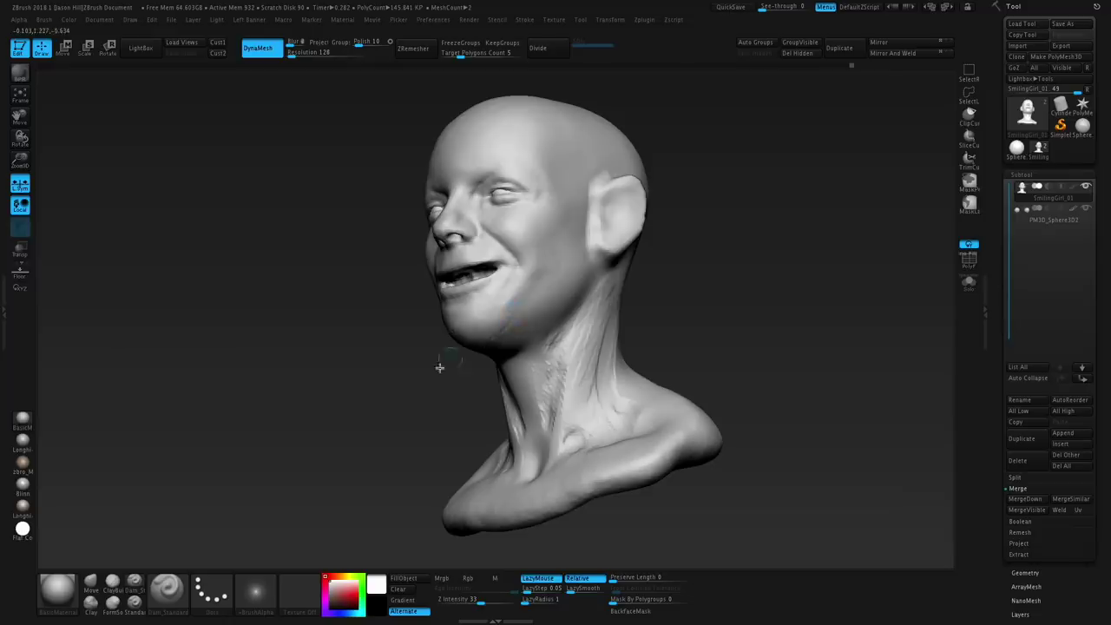
pyautogui.moveTo(439, 368); pyautogui.dragTo(613, 272)
pyautogui.press('b')
pyautogui.press('c')
pyautogui.press('b')
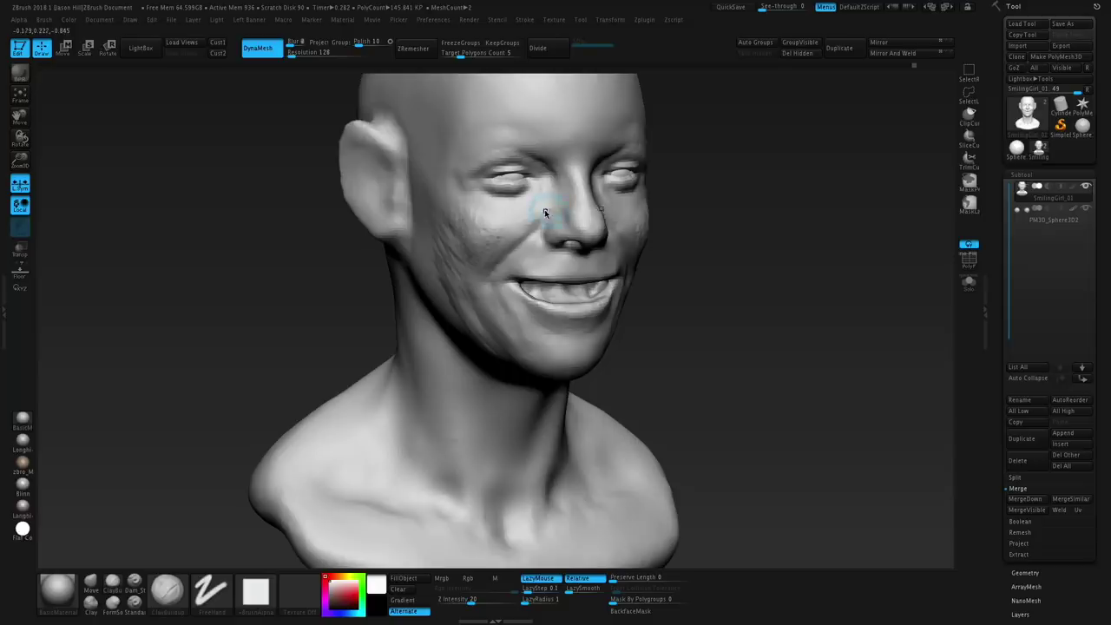
pyautogui.moveTo(524, 195); pyautogui.dragTo(561, 197, button='right')
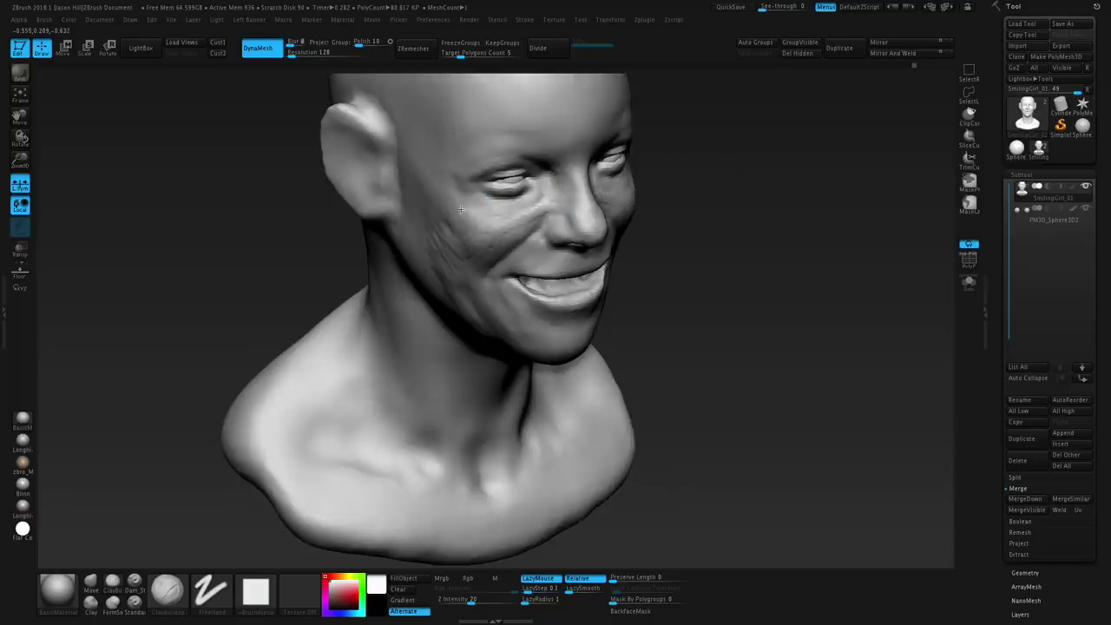
# - Carve the smile creases running down from the mouth corners with the Dam_Standard brush
pyautogui.moveTo(688, 190); pyautogui.dragTo(711, 206, button='right')
pyautogui.press('b')
pyautogui.press('d')
pyautogui.press('s')
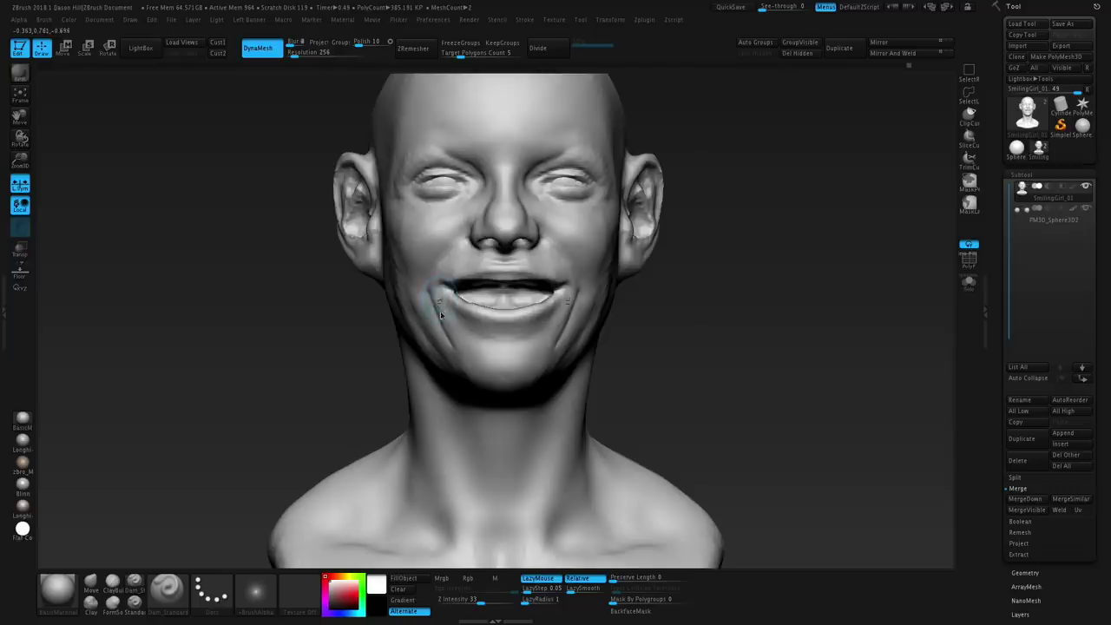
pyautogui.moveTo(440, 297); pyautogui.dragTo(444, 302, button='right')
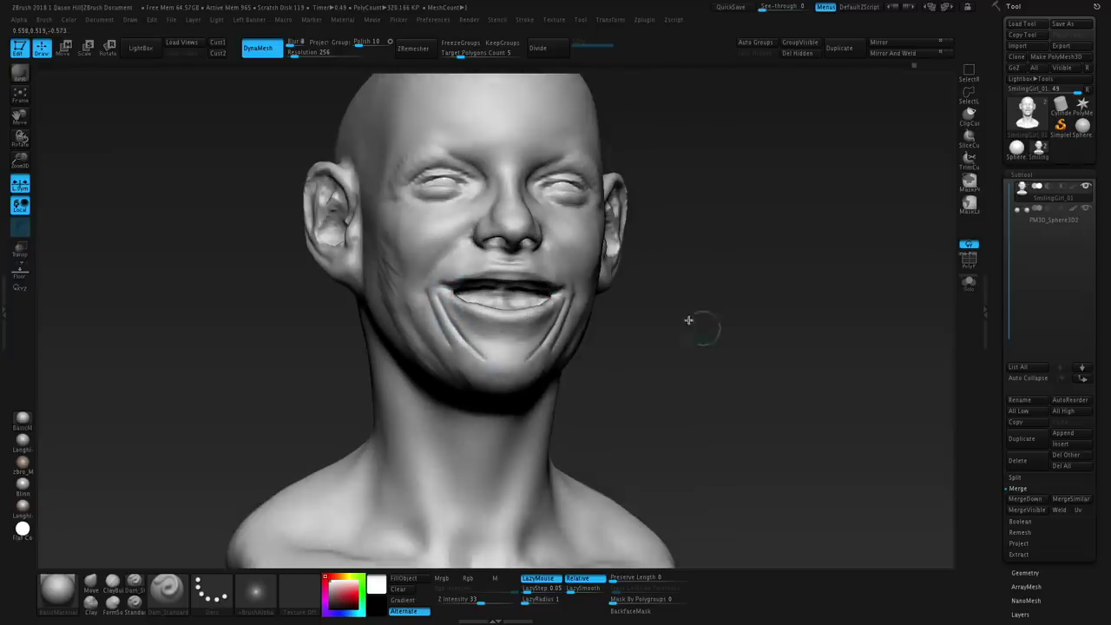
pyautogui.moveTo(727, 326)
pyautogui.keyDown('alt'); pyautogui.mouseDown()
pyautogui.moveTo(728, 339)
pyautogui.moveTo(785, 337)
pyautogui.moveTo(746, 338)
pyautogui.mouseUp(); pyautogui.keyUp('alt')
# - Build up the chin, the folds beside the mouth and the sides of the face with the ClayBuildup brush
pyautogui.press('b')
pyautogui.press('c')
pyautogui.press('b')
pyautogui.moveTo(489, 372); pyautogui.dragTo(488, 389)
pyautogui.moveTo(746, 339)
pyautogui.mouseDown()
pyautogui.moveTo(677, 325)
pyautogui.moveTo(725, 343)
pyautogui.mouseUp()
pyautogui.moveTo(420, 285); pyautogui.dragTo(451, 340)
pyautogui.moveTo(755, 330)
pyautogui.mouseDown()
pyautogui.moveTo(733, 328)
pyautogui.moveTo(786, 342)
pyautogui.moveTo(698, 325)
pyautogui.mouseUp()
pyautogui.moveTo(375, 297)
pyautogui.mouseDown()
pyautogui.moveTo(373, 260)
pyautogui.moveTo(380, 287)
pyautogui.mouseUp()
pyautogui.moveTo(346, 204); pyautogui.dragTo(363, 244)
pyautogui.moveTo(738, 330)
pyautogui.mouseDown()
pyautogui.moveTo(799, 337)
pyautogui.moveTo(738, 328)
pyautogui.moveTo(777, 323)
pyautogui.moveTo(634, 325)
pyautogui.mouseUp()
# - Strengthen the upper smile folds between the nose and cheeks using the Dam_Standard and ClayBuildup brushes
pyautogui.press('b')
pyautogui.press('d')
pyautogui.press('s')
pyautogui.press('b')
pyautogui.press('c')
pyautogui.press('b')
pyautogui.moveTo(434, 248); pyautogui.dragTo(451, 241)
pyautogui.moveTo(174, 347); pyautogui.dragTo(225, 339)
pyautogui.moveTo(825, 347)
pyautogui.keyDown('alt'); pyautogui.mouseDown()
pyautogui.moveTo(825, 304)
pyautogui.moveTo(772, 334)
pyautogui.moveTo(825, 304)
pyautogui.mouseUp(); pyautogui.keyUp('alt')
pyautogui.moveTo(694, 338)
pyautogui.mouseDown()
pyautogui.moveTo(744, 342)
pyautogui.moveTo(707, 342)
pyautogui.mouseUp()
pyautogui.moveTo(781, 365); pyautogui.dragTo(764, 355)
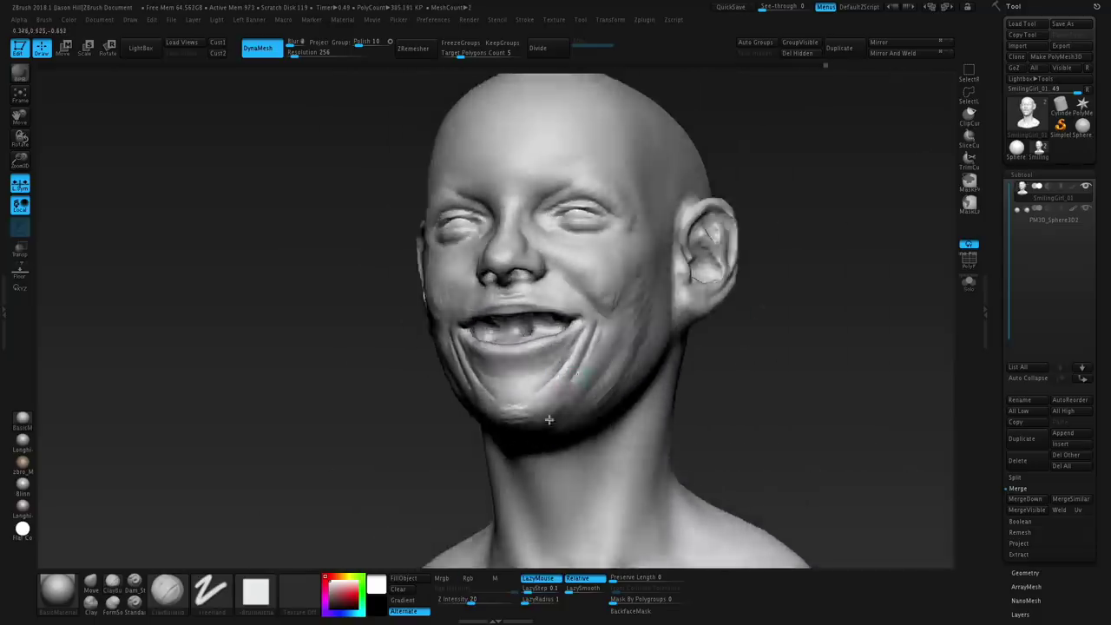
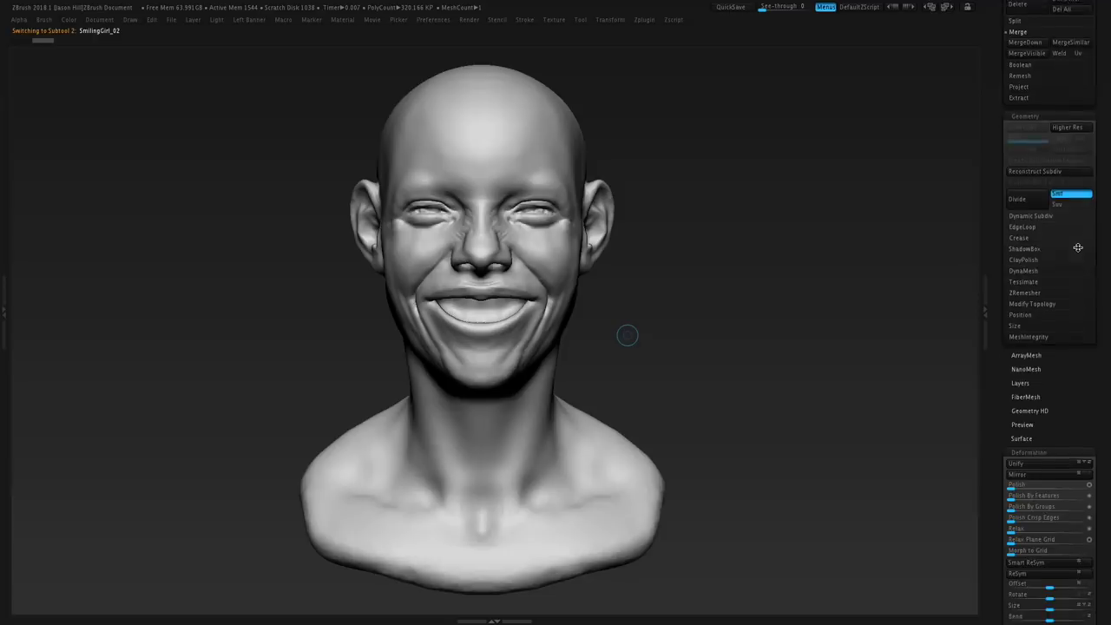
# - Try to ZRemesh the SmilingGirl_02 head with a target polygons count of 1
pyautogui.click(1037, 292)
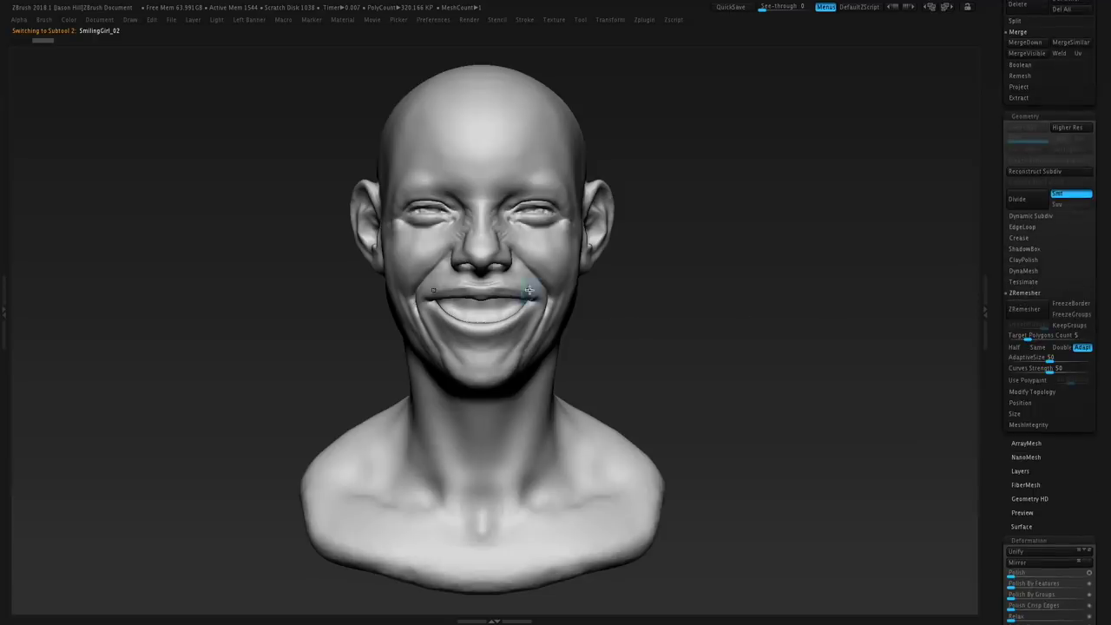
pyautogui.click(1038, 311)
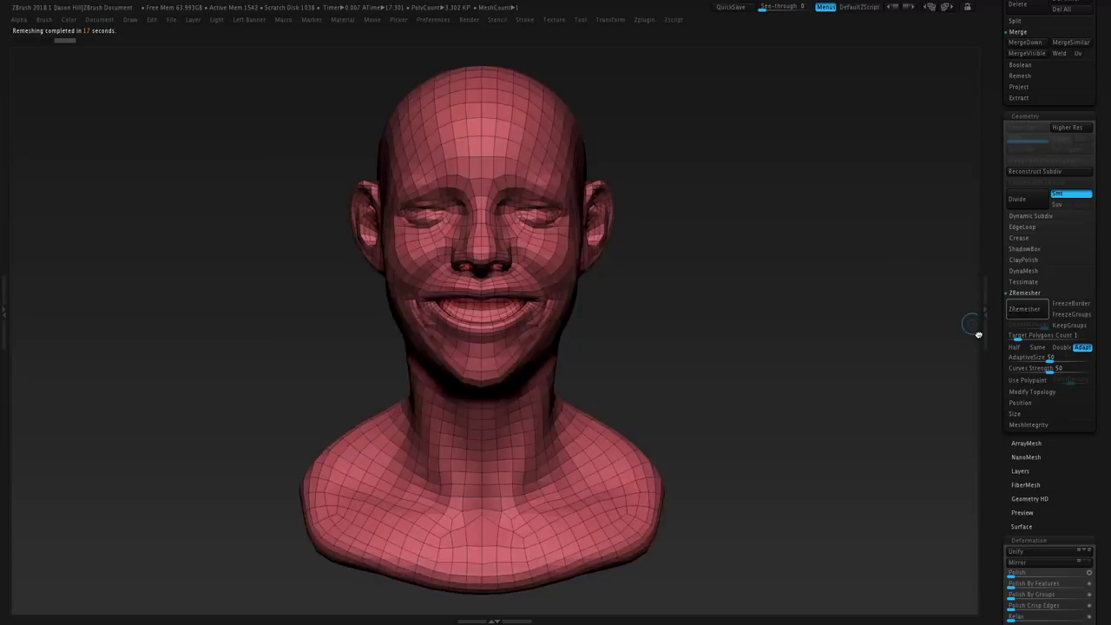
pyautogui.moveTo(977, 332); pyautogui.dragTo(734, 282)
pyautogui.hotkey('ctrl', 'z')
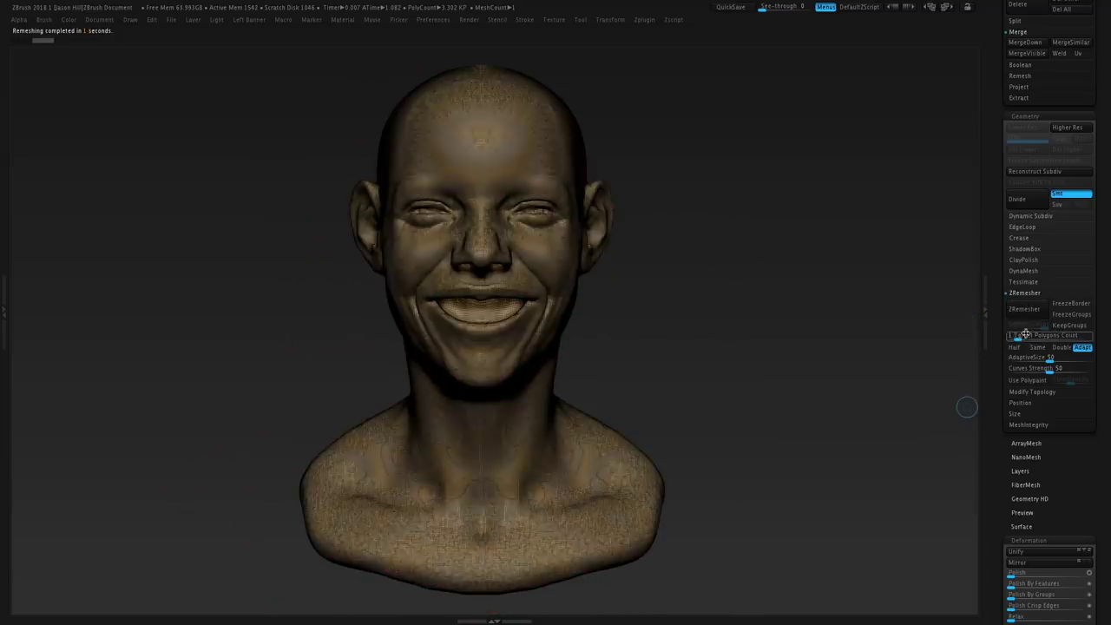
# - ZRemesh the SmilingGirl_02 head with a target polygons count of 2 and turn off the PolyFrame display
pyautogui.write('2')
pyautogui.click(1013, 313)
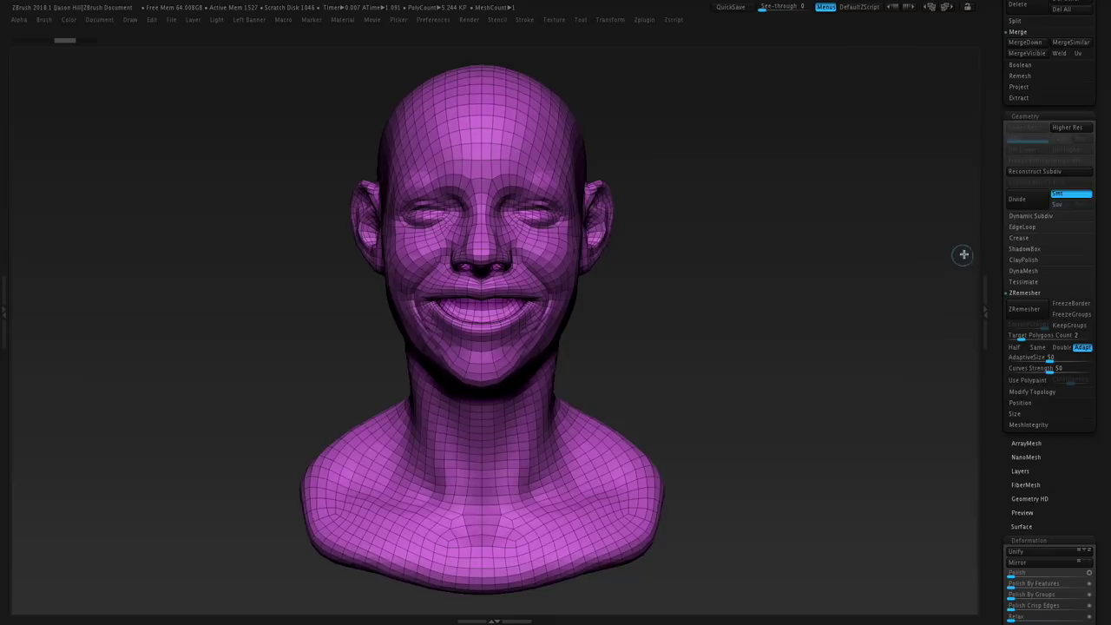
pyautogui.press('Tab')
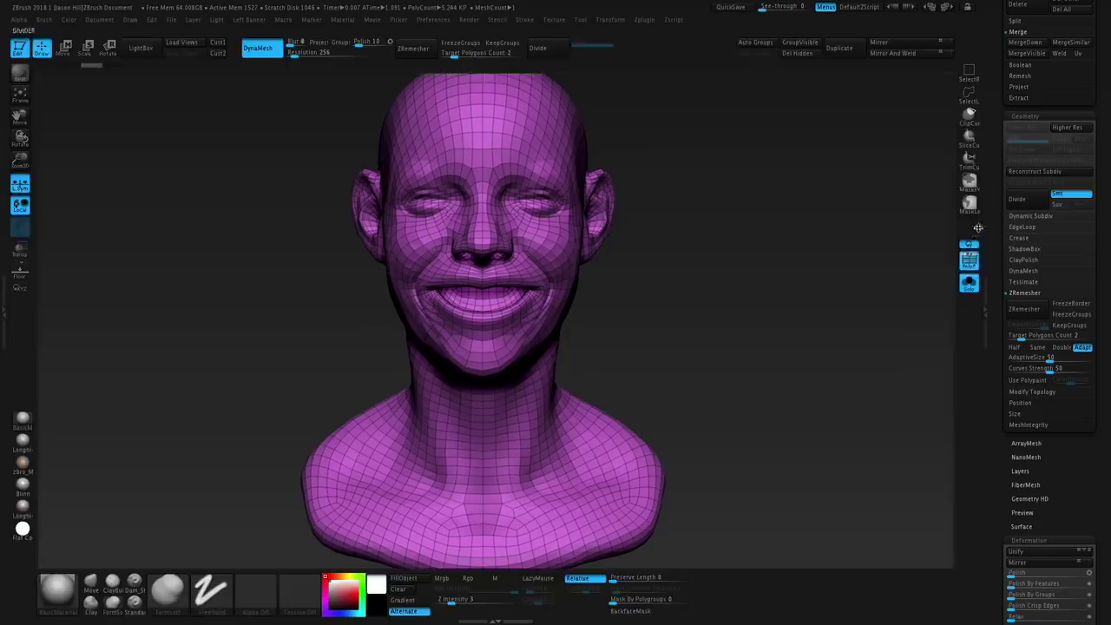
pyautogui.click(969, 264)
pyautogui.press('Tab')
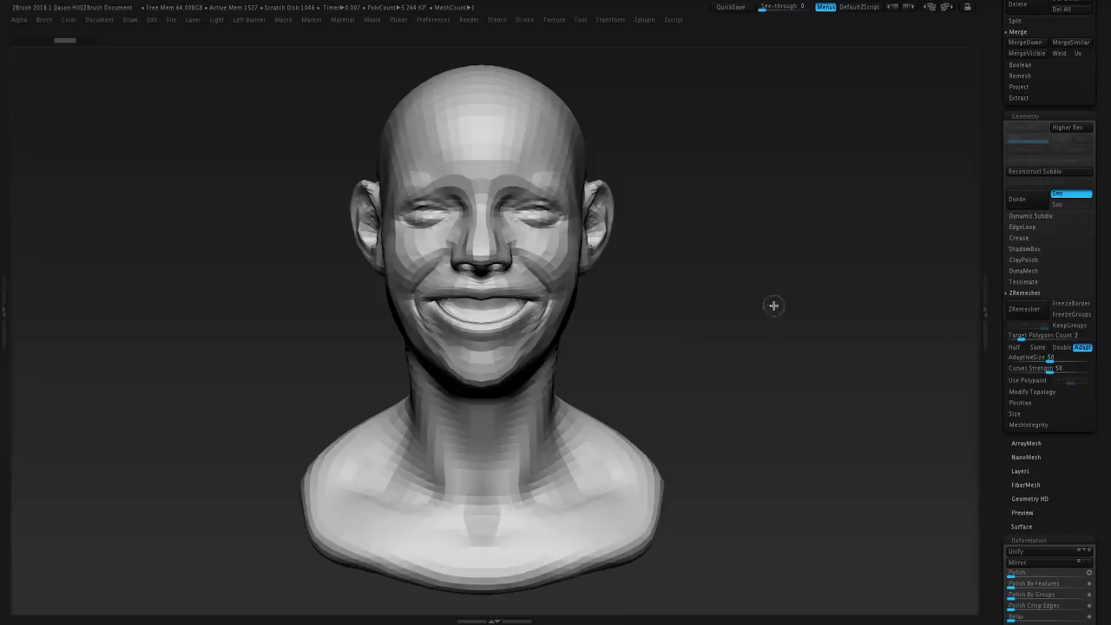
# - Divide the remeshed head up to subdivision level 4 and project the original head's detail onto it with ProjectAll
pyautogui.click(1030, 200)
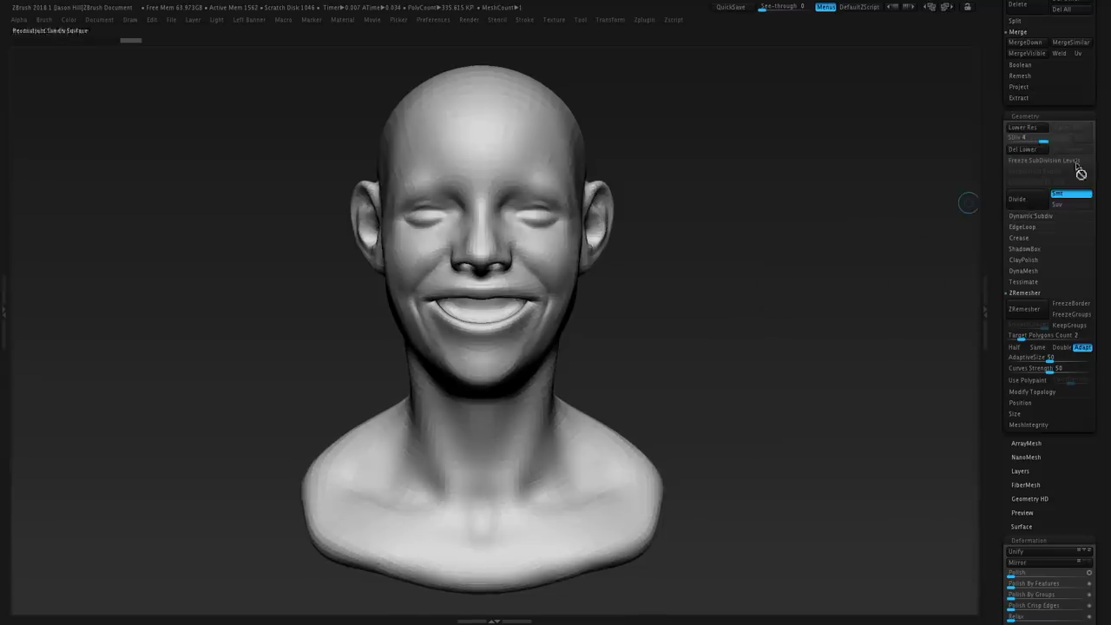
pyautogui.scroll(10, 1078, 259)
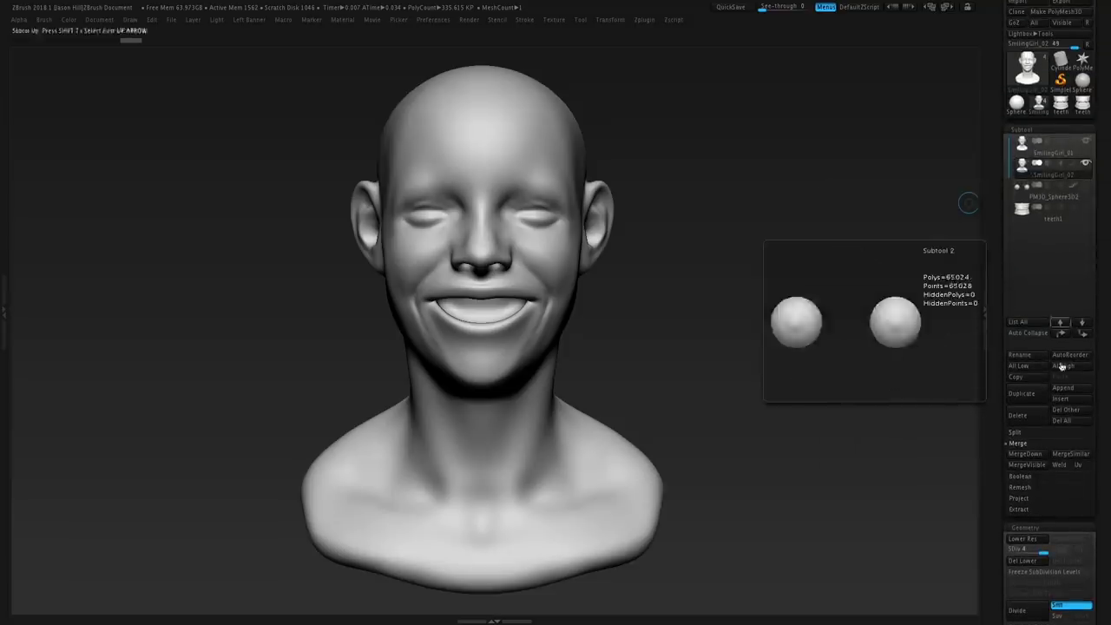
pyautogui.scroll(-5, 1105, 423)
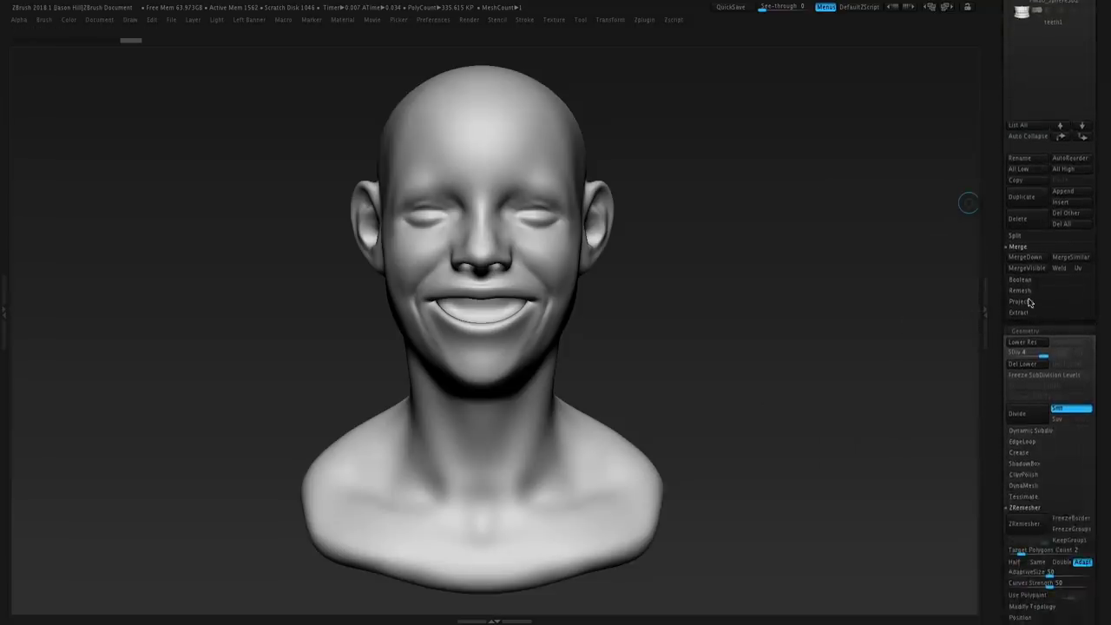
pyautogui.click(1028, 302)
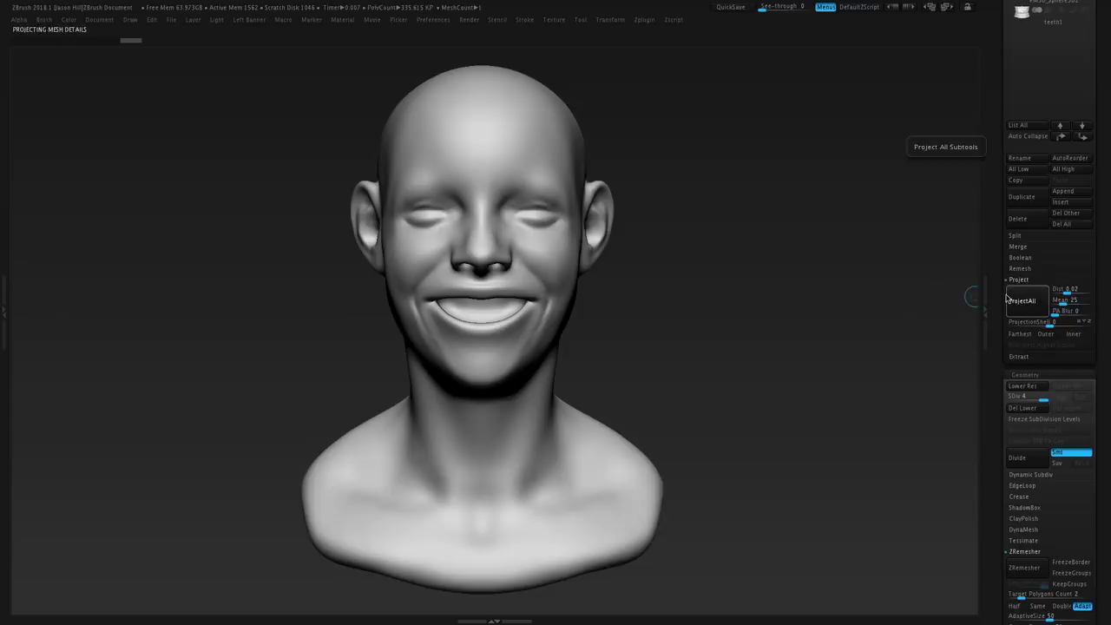
# - Inspect the eyeballs and teeth subtools in solo view and return to the SmilingGirl_02 head
pyautogui.scroll(5, 1099, 239)
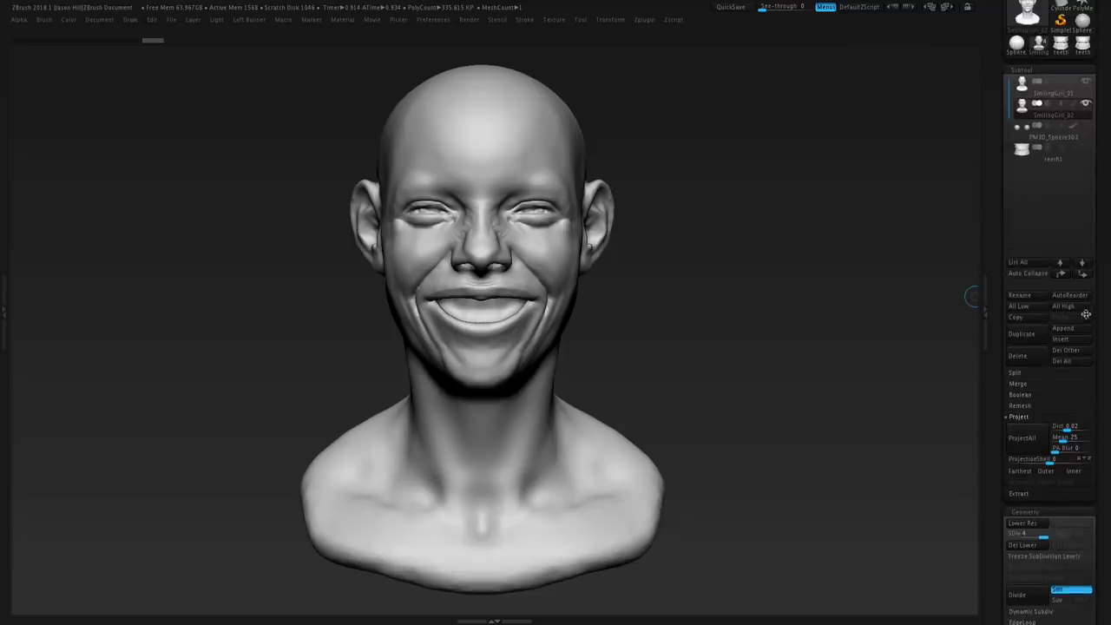
pyautogui.moveTo(1026, 105)
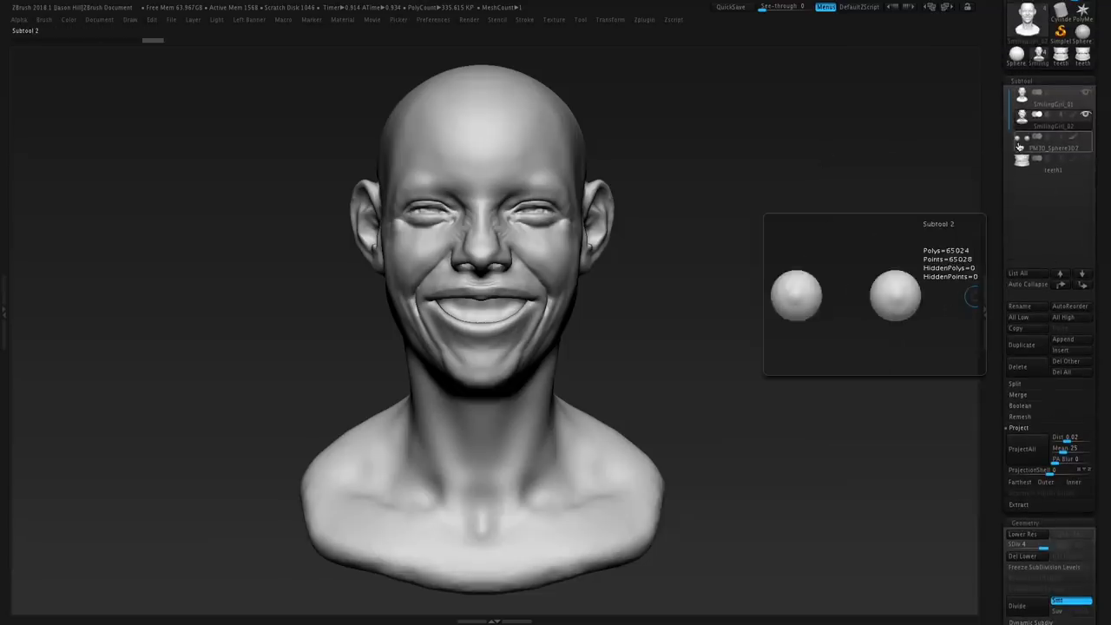
pyautogui.click(1020, 146)
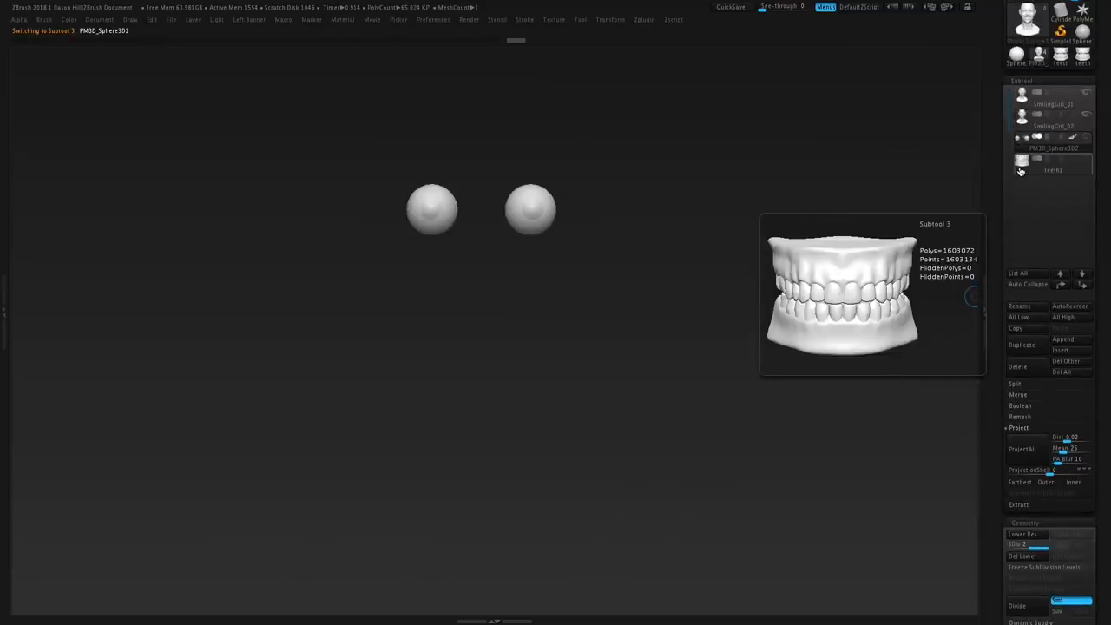
pyautogui.click(1021, 170)
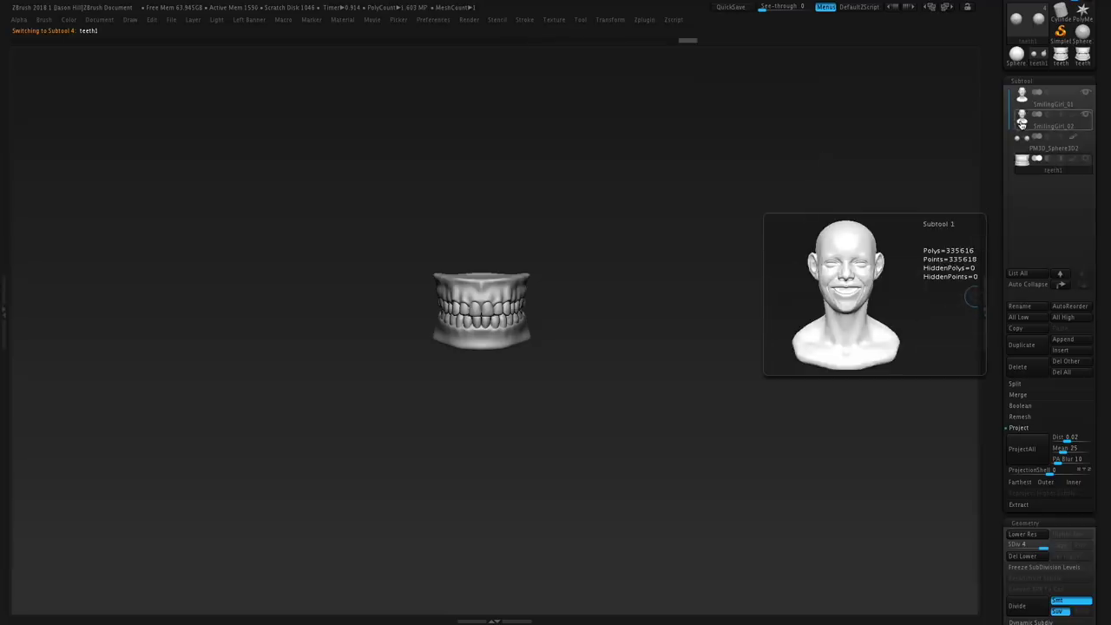
pyautogui.click(1020, 124)
pyautogui.moveTo(1028, 105)
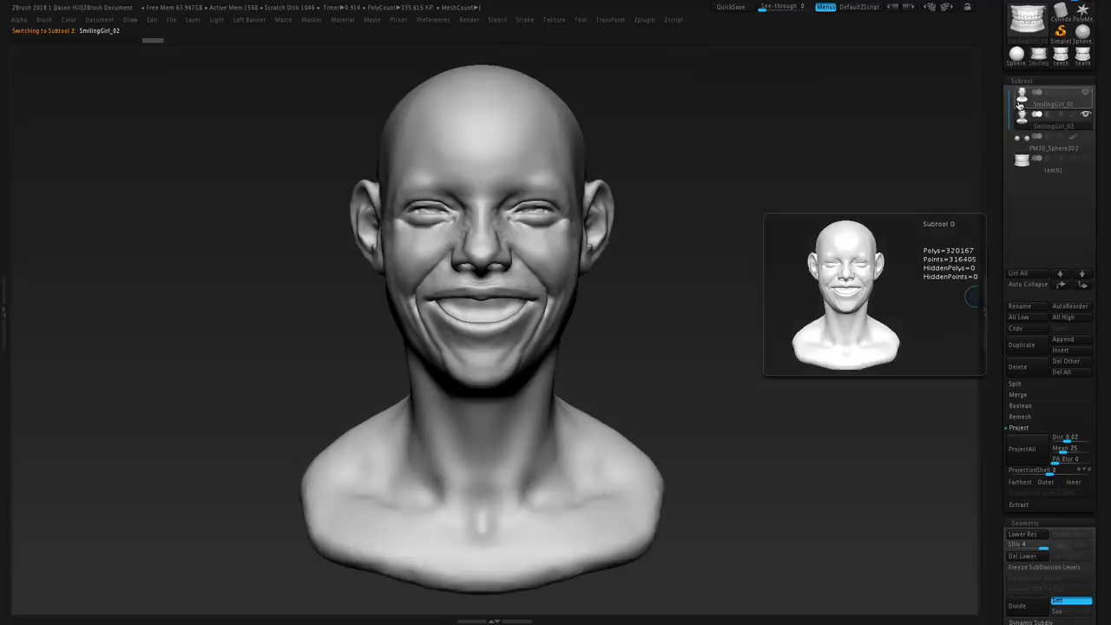
# - Compare the original SmilingGirl_01 head with the projected SmilingGirl_02 head in solo view
pyautogui.click(1021, 103)
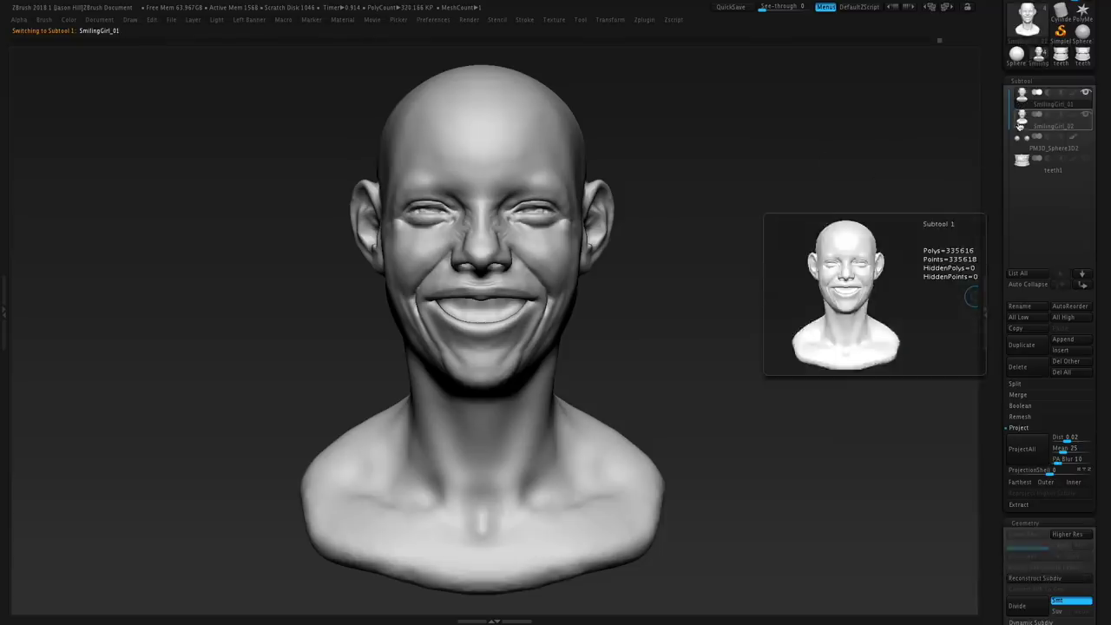
pyautogui.click(1021, 124)
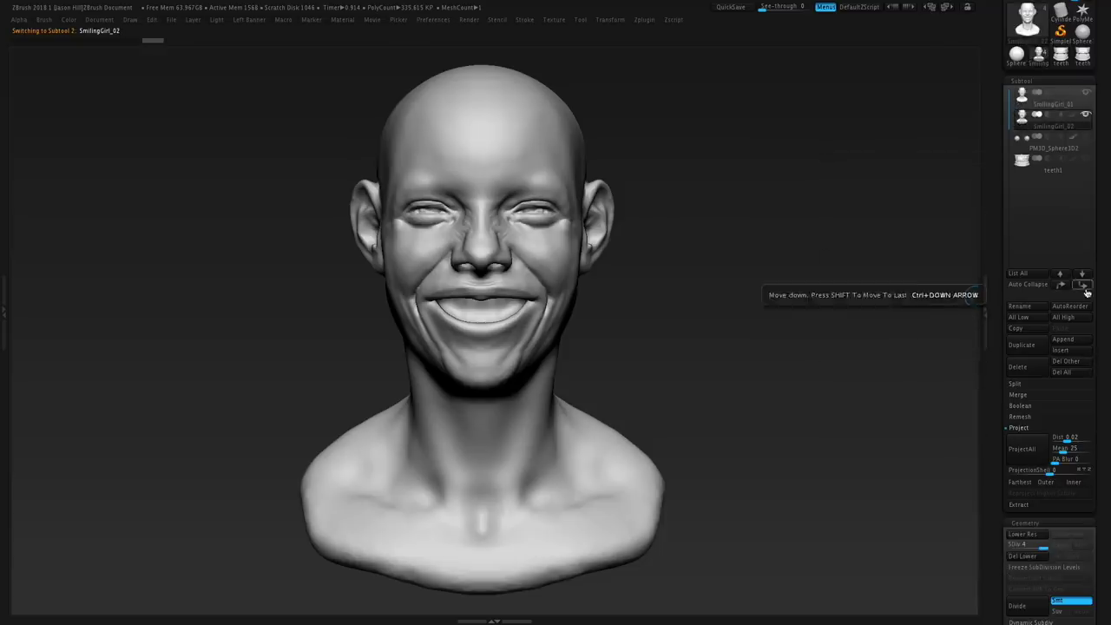
pyautogui.moveTo(1105, 275); pyautogui.dragTo(1056, 177)
# - Examine the SmilingGirl_02 head from several angles at its highest and lowest subdivision levels, finishing at level 1
pyautogui.hotkey('shift', 'd')
pyautogui.moveTo(778, 337)
pyautogui.mouseDown()
pyautogui.moveTo(747, 362)
pyautogui.moveTo(785, 344)
pyautogui.mouseUp()
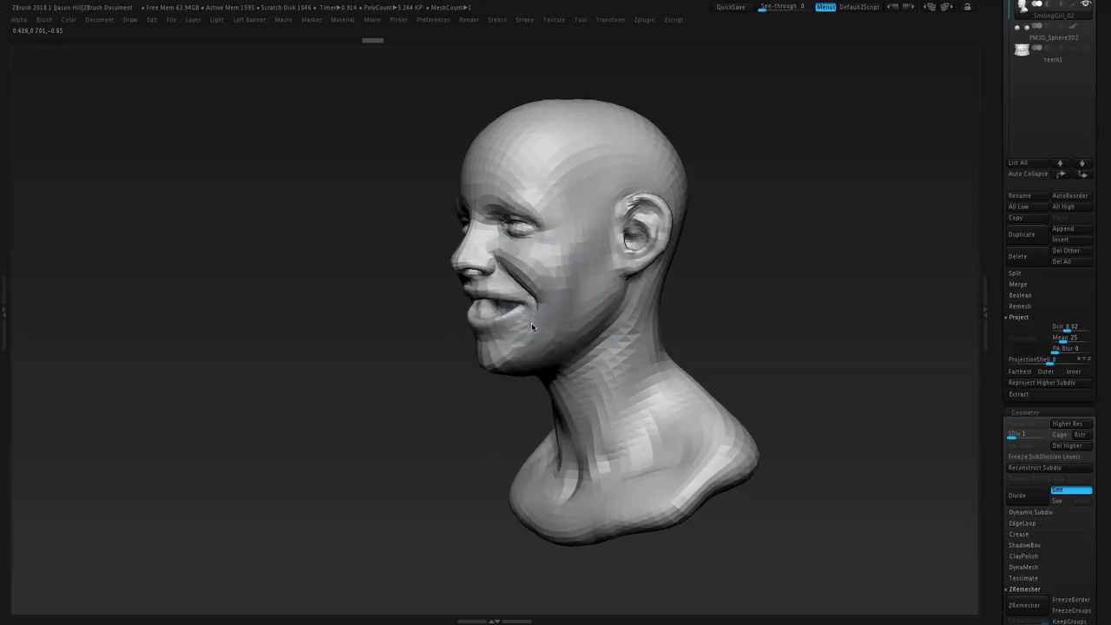
pyautogui.press('d')
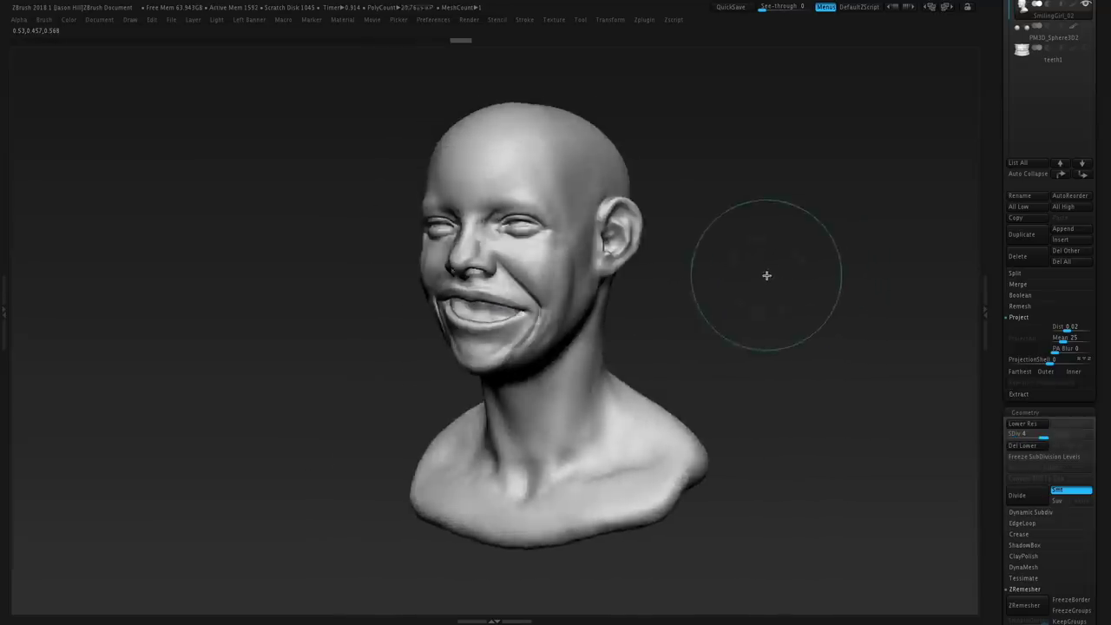
pyautogui.hotkey('shift', 'd')
pyautogui.hotkey('shift', 'd')
pyautogui.hotkey('shift', 'd')
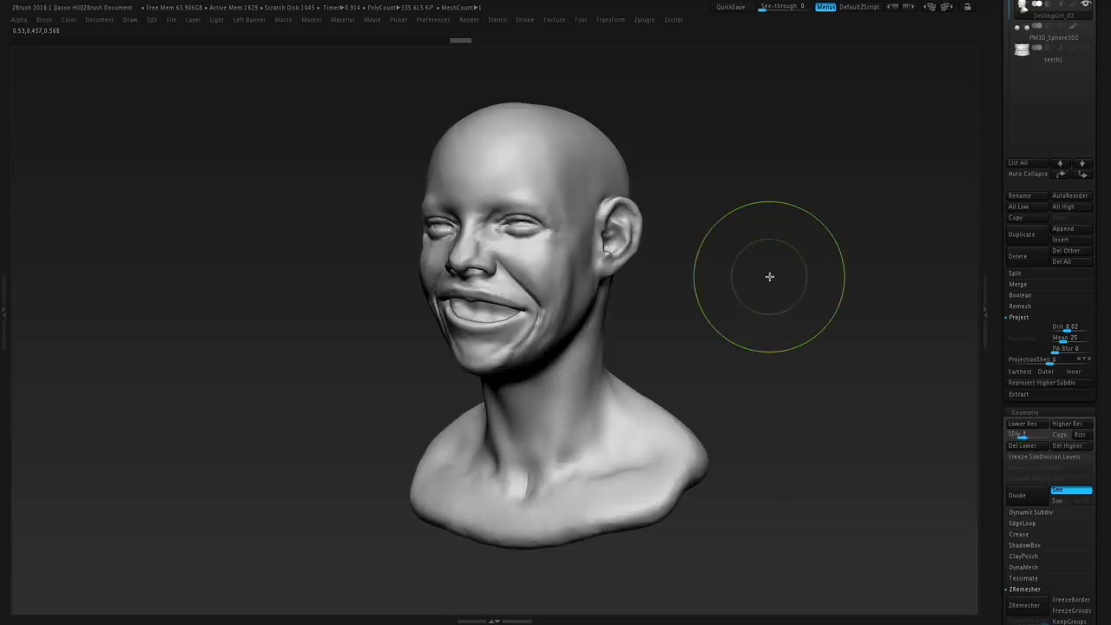
pyautogui.keyDown('shift'); pyautogui.moveTo(770, 277); pyautogui.dragTo(827, 237); pyautogui.keyUp('shift')
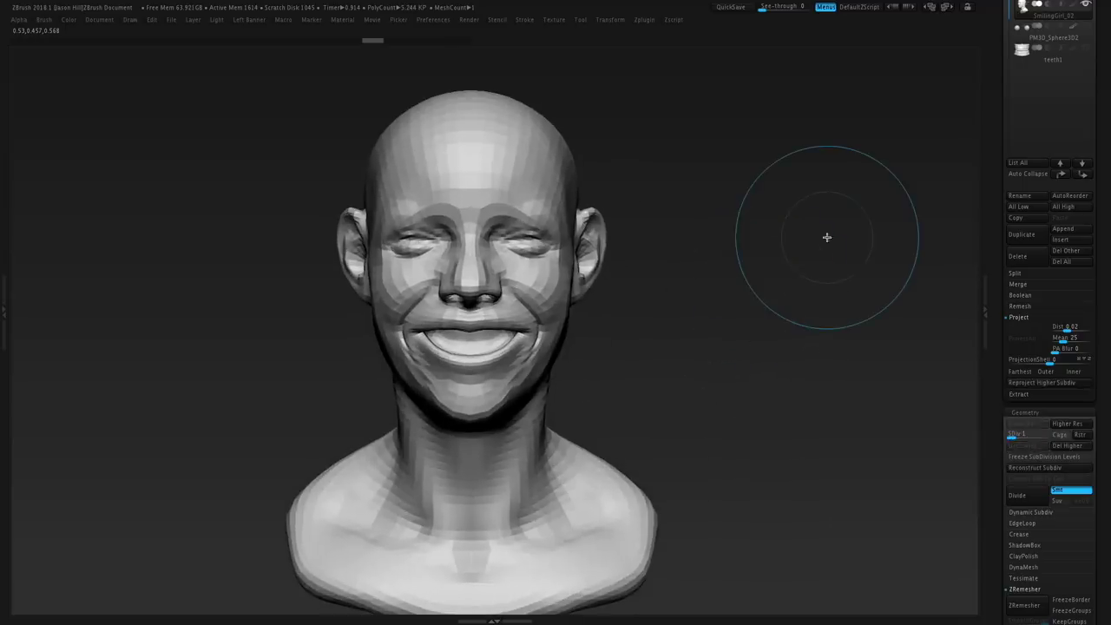
# - Reshape the head's cheek and jaw at subdivision level 2 with the eyeballs and teeth shown
pyautogui.moveTo(1101, 71); pyautogui.dragTo(1080, 124)
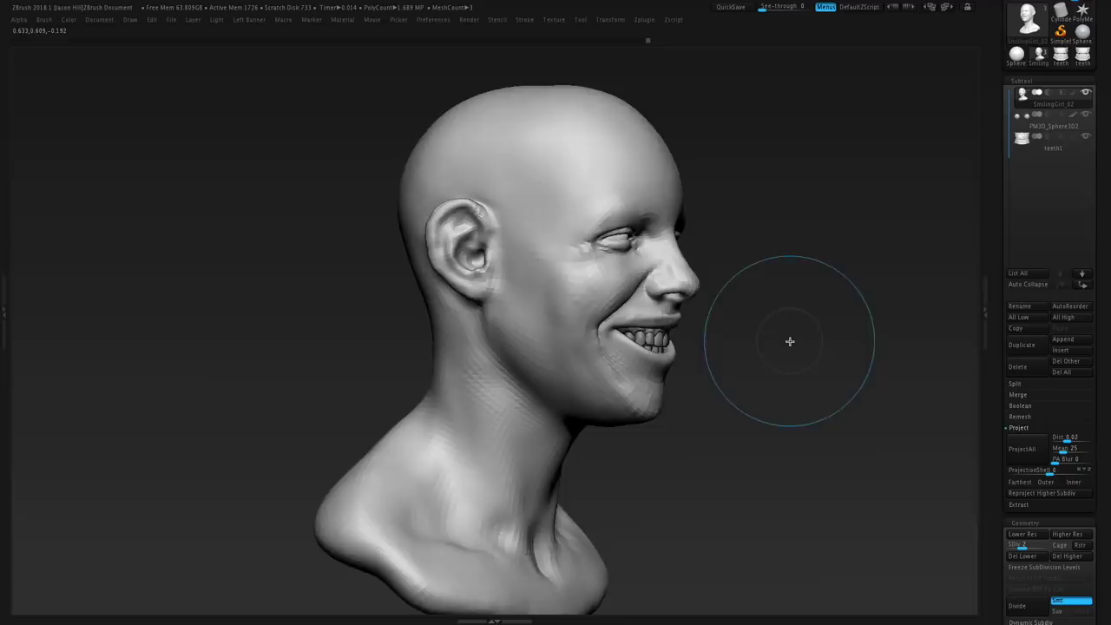
pyautogui.moveTo(788, 340)
pyautogui.mouseDown()
pyautogui.moveTo(756, 340)
pyautogui.moveTo(787, 341)
pyautogui.moveTo(776, 350)
pyautogui.mouseUp()
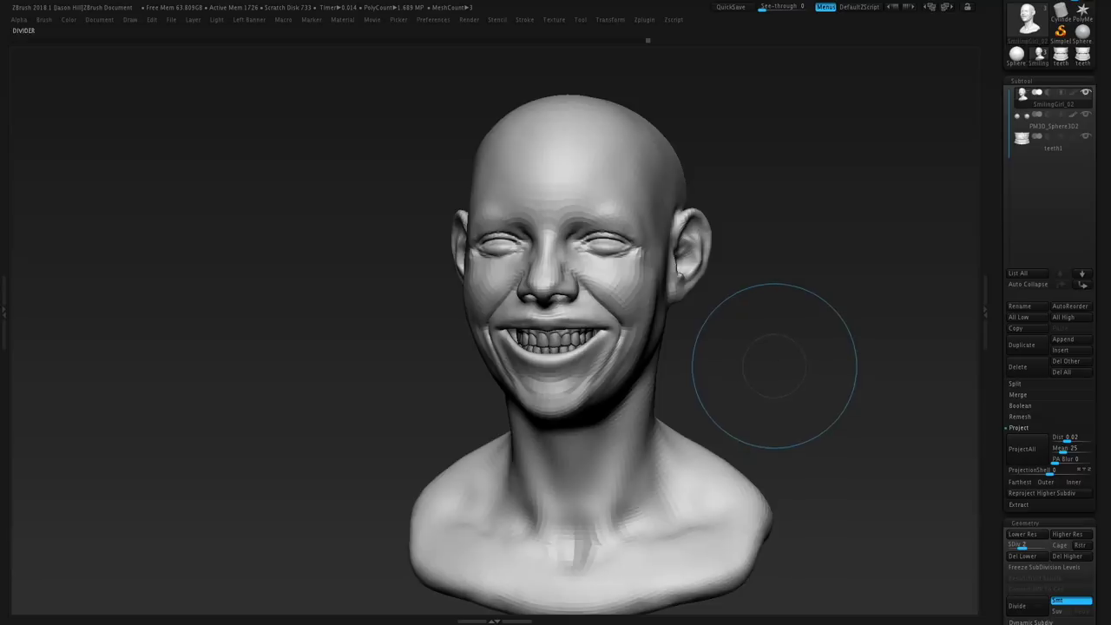
pyautogui.moveTo(774, 366)
pyautogui.mouseDown()
pyautogui.moveTo(752, 325)
pyautogui.moveTo(752, 335)
pyautogui.moveTo(721, 238)
pyautogui.moveTo(634, 262)
pyautogui.moveTo(461, 275)
pyautogui.mouseUp()
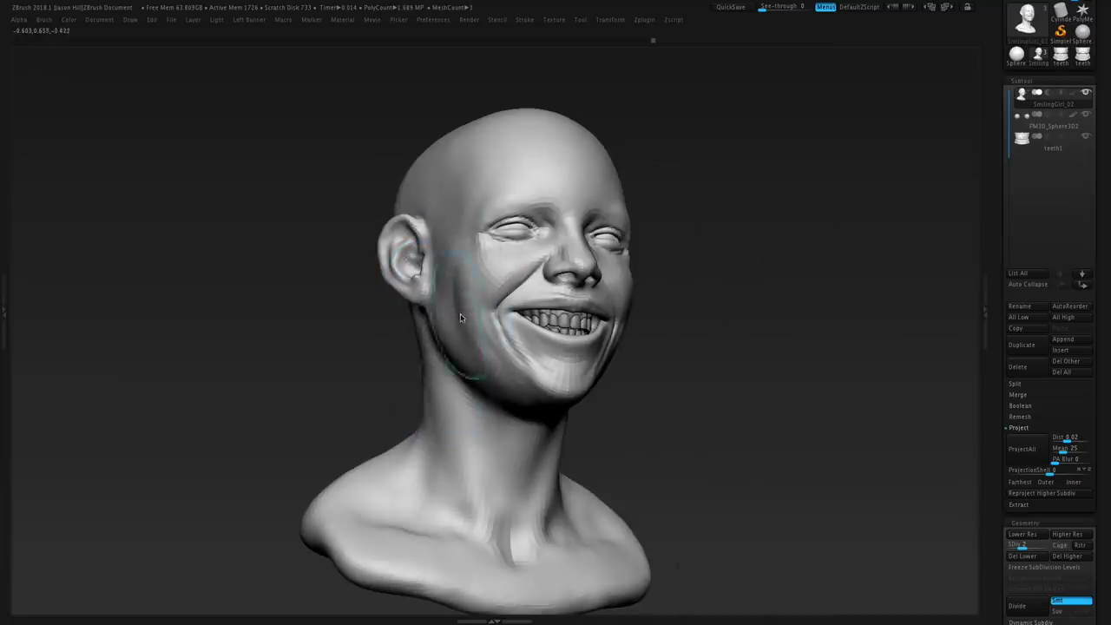
pyautogui.moveTo(816, 269); pyautogui.dragTo(744, 221)
pyautogui.press('s')
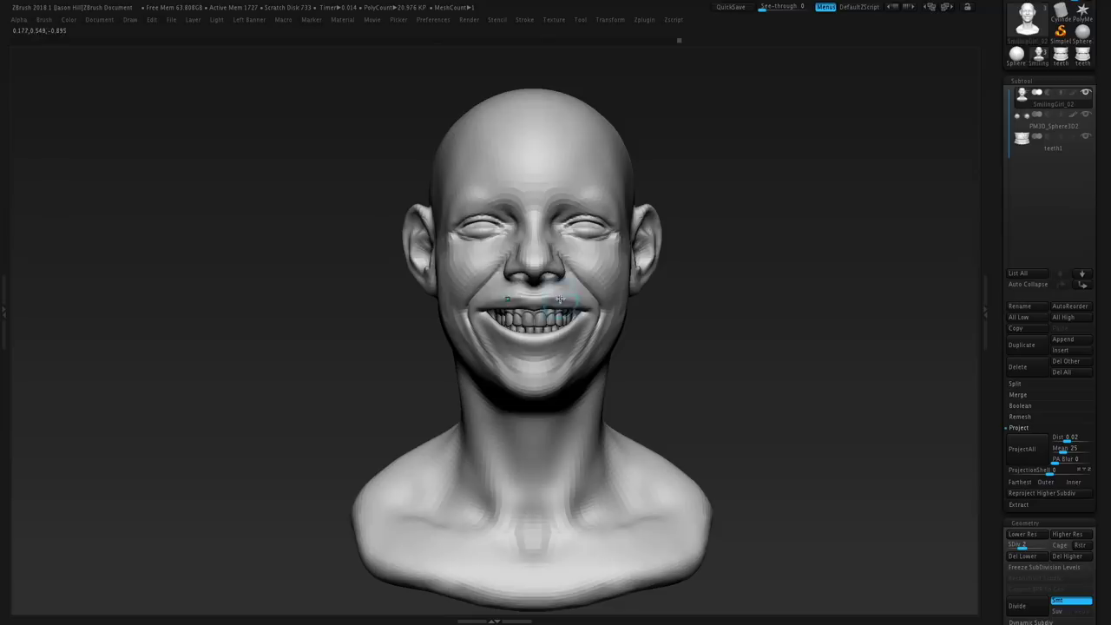
# - Choose another brush and refine the smile creases and cheek beside the mouth at subdivision level 4
pyautogui.press('b')
pyautogui.click(620, 184)
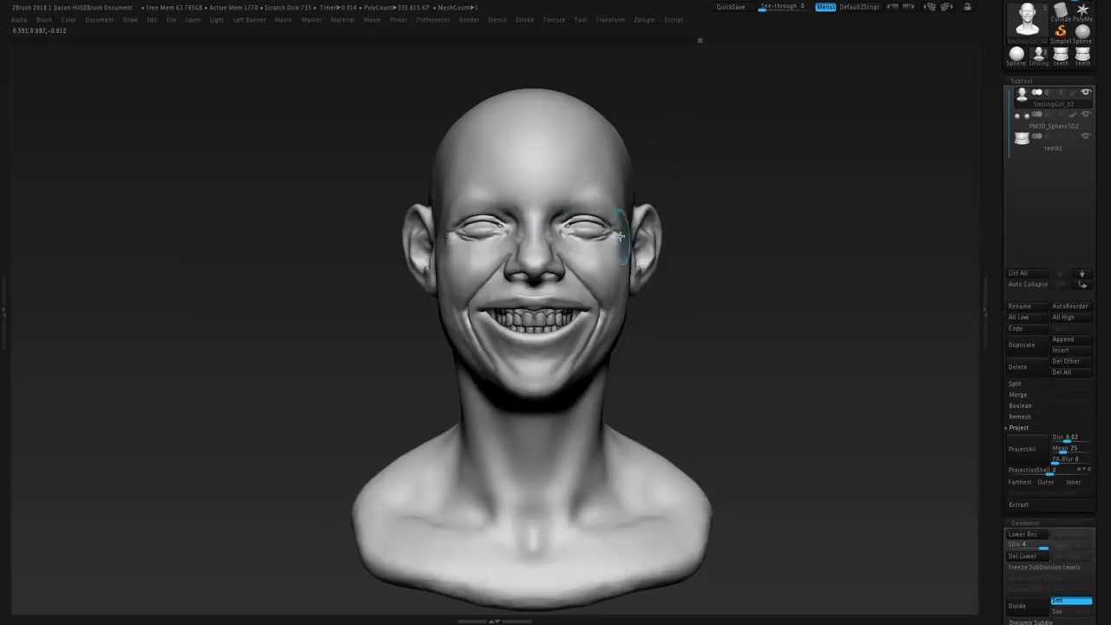
pyautogui.press('s')
pyautogui.moveTo(798, 252)
pyautogui.keyDown('alt'); pyautogui.mouseDown()
pyautogui.moveTo(798, 338)
pyautogui.moveTo(773, 286)
pyautogui.moveTo(801, 291)
pyautogui.moveTo(885, 347)
pyautogui.mouseUp(); pyautogui.keyUp('alt')
pyautogui.moveTo(337, 330); pyautogui.dragTo(278, 336)
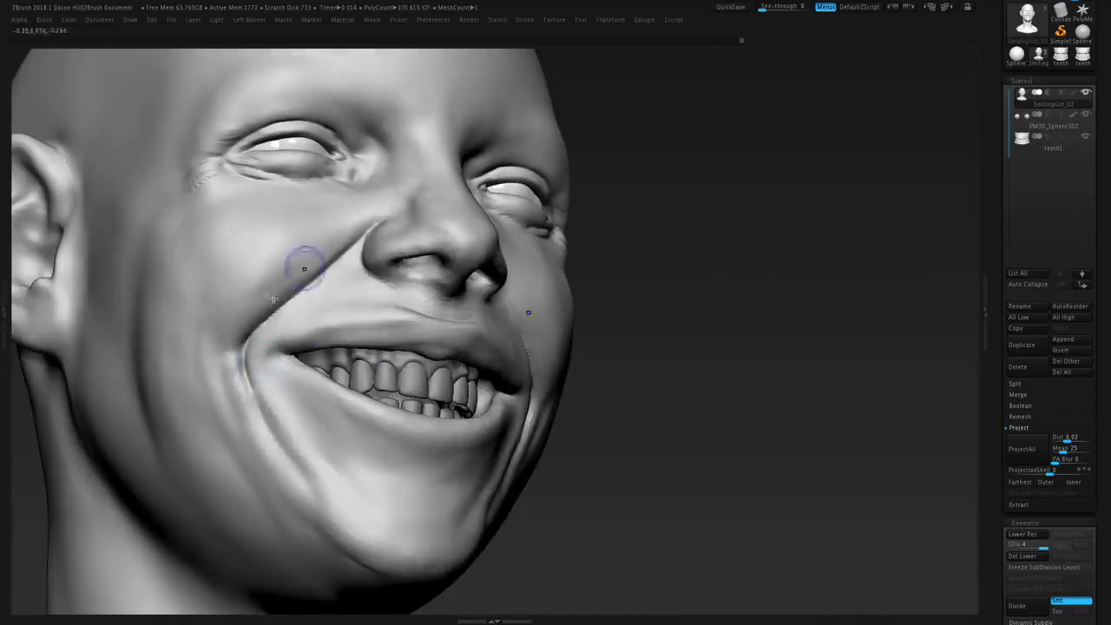
pyautogui.moveTo(833, 295)
pyautogui.mouseDown()
pyautogui.moveTo(685, 303)
pyautogui.moveTo(761, 277)
pyautogui.moveTo(833, 282)
pyautogui.mouseUp()
pyautogui.moveTo(781, 338); pyautogui.dragTo(786, 295)
pyautogui.moveTo(333, 393); pyautogui.dragTo(726, 324)
# - Adjust the area around the mouth at subdivision level 1, then raise the head to level 3
pyautogui.hotkey('shift', 'd')
pyautogui.hotkey('shift', 'd')
pyautogui.hotkey('shift', 'd')
pyautogui.moveTo(546, 338); pyautogui.dragTo(587, 339, button='right')
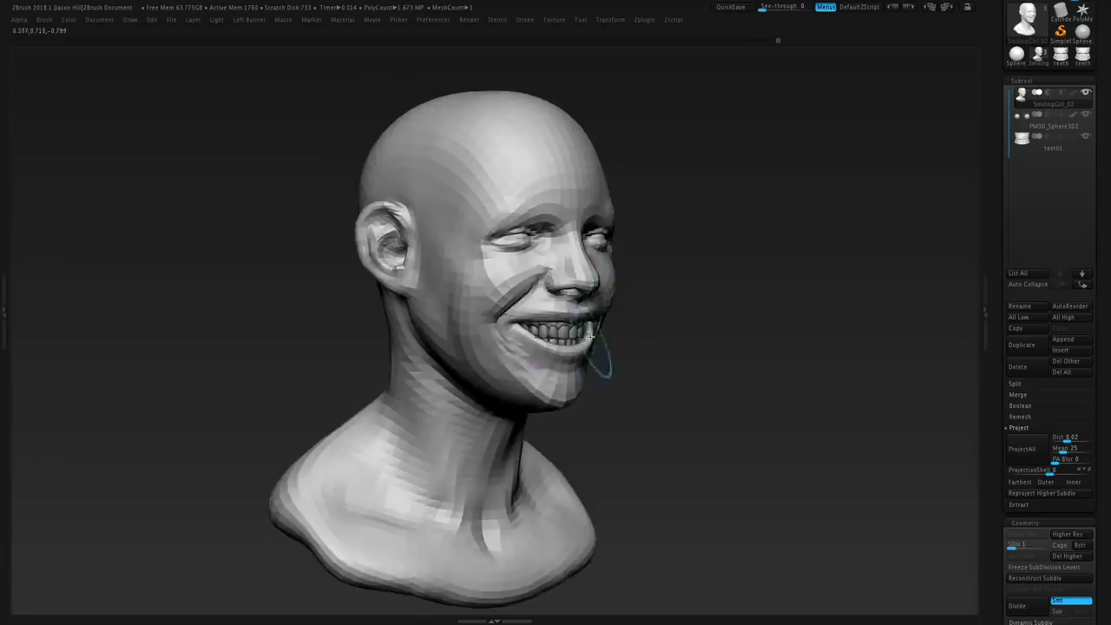
pyautogui.press('d')
pyautogui.press('d')
pyautogui.moveTo(642, 338); pyautogui.dragTo(744, 344)
# - Select the teeth1 subtool, isolate the upper canines with a mask to adjust them, and clear the mask
pyautogui.hotkey('shift', 'r')
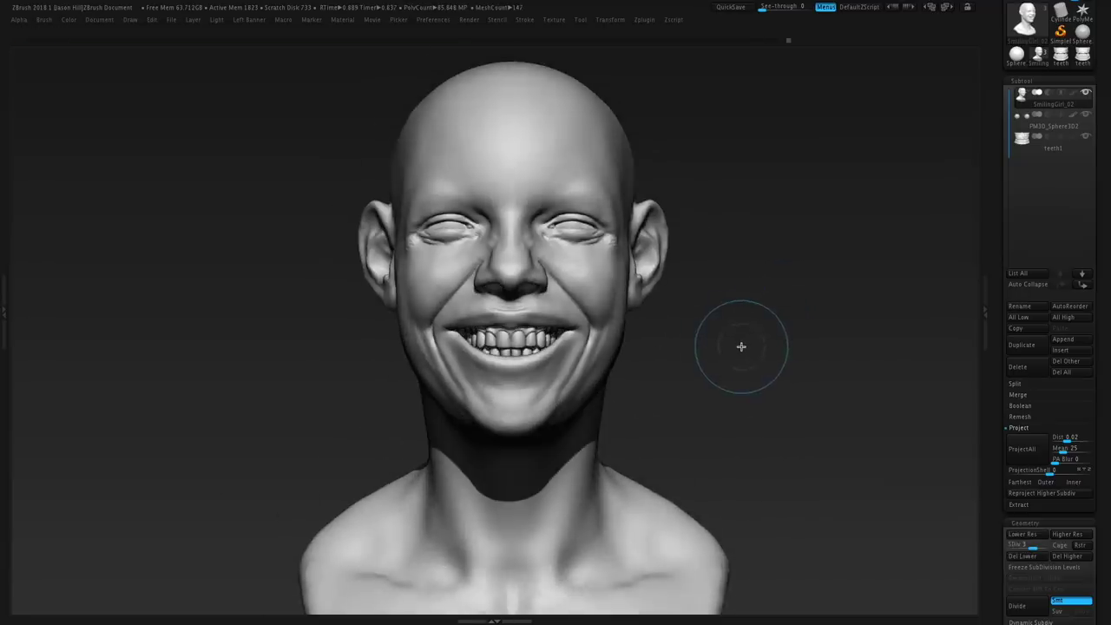
pyautogui.keyDown('alt'); pyautogui.click(524, 341); pyautogui.keyUp('alt')
pyautogui.keyDown('alt'); pyautogui.moveTo(736, 302); pyautogui.dragTo(741, 333); pyautogui.keyUp('alt')
pyautogui.keyDown('ctrl'); pyautogui.moveTo(590, 333); pyautogui.dragTo(568, 364); pyautogui.keyUp('ctrl')
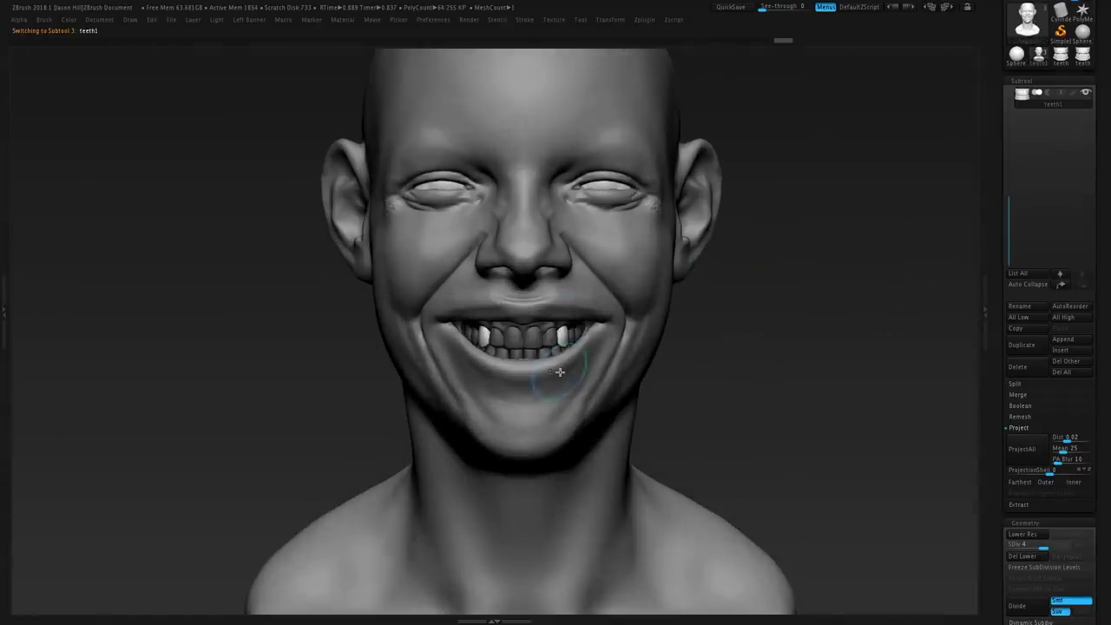
pyautogui.keyDown('ctrl'); pyautogui.moveTo(734, 306); pyautogui.dragTo(754, 317); pyautogui.keyUp('ctrl')
pyautogui.keyDown('alt'); pyautogui.moveTo(739, 300); pyautogui.dragTo(752, 321); pyautogui.keyUp('alt')
pyautogui.keyDown('ctrl'); pyautogui.moveTo(540, 348); pyautogui.dragTo(543, 351); pyautogui.keyUp('ctrl')
pyautogui.keyDown('ctrl'); pyautogui.click(797, 306); pyautogui.keyUp('ctrl')
pyautogui.keyDown('ctrl'); pyautogui.moveTo(777, 300); pyautogui.dragTo(797, 320); pyautogui.keyUp('ctrl')
# - Mask around another upper tooth pair, invert the mask, check the teeth, and clear the mask
pyautogui.moveTo(777, 340)
pyautogui.keyDown('alt'); pyautogui.mouseDown()
pyautogui.moveTo(773, 318)
pyautogui.moveTo(729, 350)
pyautogui.mouseUp(); pyautogui.keyUp('alt')
pyautogui.keyDown('ctrl'); pyautogui.moveTo(557, 338); pyautogui.dragTo(561, 341); pyautogui.keyUp('ctrl')
pyautogui.keyDown('ctrl'); pyautogui.click(792, 307); pyautogui.keyUp('ctrl')
pyautogui.moveTo(793, 307); pyautogui.dragTo(753, 283)
pyautogui.keyDown('shift'); pyautogui.moveTo(885, 364); pyautogui.dragTo(919, 387); pyautogui.keyUp('shift')
pyautogui.keyDown('alt'); pyautogui.moveTo(807, 339); pyautogui.dragTo(803, 250); pyautogui.keyUp('alt')
pyautogui.moveTo(785, 286)
pyautogui.keyDown('ctrl'); pyautogui.mouseDown()
pyautogui.moveTo(793, 362)
pyautogui.moveTo(782, 358)
pyautogui.moveTo(779, 322)
pyautogui.mouseUp(); pyautogui.keyUp('ctrl')
# - Return to the SmilingGirl_02 head and reshape the cheek, chin and neck at a lower subdivision level
pyautogui.keyDown('alt'); pyautogui.click(419, 322); pyautogui.keyUp('alt')
pyautogui.moveTo(640, 248)
pyautogui.mouseDown()
pyautogui.moveTo(708, 243)
pyautogui.moveTo(646, 248)
pyautogui.mouseUp()
pyautogui.keyDown('alt'); pyautogui.moveTo(690, 323); pyautogui.dragTo(697, 228); pyautogui.keyUp('alt')
pyautogui.hotkey('shift', 'd')
pyautogui.press('s')
pyautogui.moveTo(505, 389); pyautogui.dragTo(531, 389)
pyautogui.keyDown('shift'); pyautogui.moveTo(642, 381); pyautogui.dragTo(556, 381); pyautogui.keyUp('shift')
pyautogui.keyDown('alt'); pyautogui.moveTo(555, 382); pyautogui.dragTo(544, 298); pyautogui.keyUp('alt')
pyautogui.press('s')
pyautogui.moveTo(488, 396)
pyautogui.mouseDown()
pyautogui.moveTo(471, 398)
pyautogui.moveTo(480, 425)
pyautogui.moveTo(486, 351)
pyautogui.mouseUp()
pyautogui.press('d')
pyautogui.hotkey('shift', 'd')
# - Mask part of the bust, invert the mask, and shift the unmasked area with the Transpose Move tool
pyautogui.moveTo(738, 178)
pyautogui.keyDown('ctrl'); pyautogui.mouseDown()
pyautogui.moveTo(568, 253)
pyautogui.moveTo(586, 420)
pyautogui.mouseUp(); pyautogui.keyUp('ctrl')
pyautogui.keyDown('ctrl'); pyautogui.click(642, 401); pyautogui.keyUp('ctrl')
pyautogui.press('w')
pyautogui.moveTo(582, 326); pyautogui.dragTo(773, 327)
pyautogui.moveTo(675, 327)
pyautogui.mouseDown()
pyautogui.moveTo(673, 356)
pyautogui.moveTo(690, 373)
pyautogui.mouseUp()
pyautogui.press('q')
# - Reshape the face profile and the neck at subdivision level 1 in side view
pyautogui.moveTo(660, 373)
pyautogui.keyDown('alt'); pyautogui.mouseDown()
pyautogui.moveTo(661, 417)
pyautogui.moveTo(686, 382)
pyautogui.mouseUp(); pyautogui.keyUp('alt')
pyautogui.moveTo(560, 331); pyautogui.dragTo(573, 335)
pyautogui.keyDown('shift'); pyautogui.moveTo(660, 373); pyautogui.dragTo(702, 374); pyautogui.keyUp('shift')
pyautogui.moveTo(554, 347)
pyautogui.mouseDown()
pyautogui.moveTo(546, 351)
pyautogui.moveTo(662, 305)
pyautogui.moveTo(521, 434)
pyautogui.mouseUp()
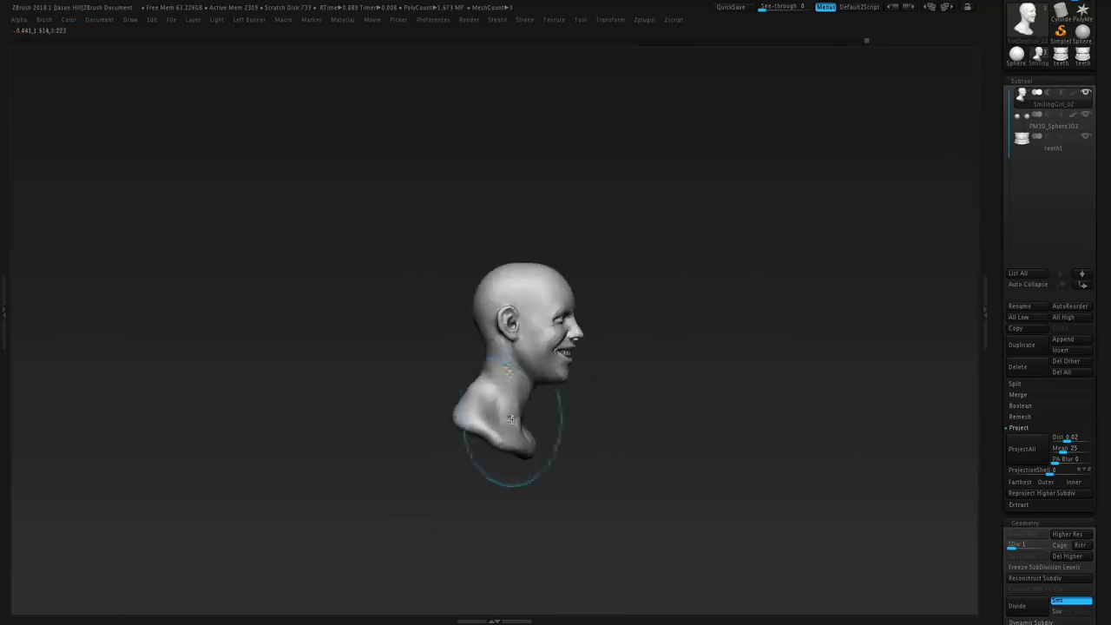
pyautogui.keyDown('alt'); pyautogui.moveTo(557, 392); pyautogui.dragTo(561, 451); pyautogui.keyUp('alt')
pyautogui.press('d')
# - Adjust the face from the opposite side and raise the head to subdivision level 4
pyautogui.moveTo(714, 327); pyautogui.dragTo(416, 338)
pyautogui.moveTo(567, 343); pyautogui.dragTo(585, 290)
pyautogui.press('d')
pyautogui.press('d')
pyautogui.moveTo(764, 297); pyautogui.dragTo(642, 300)
pyautogui.keyDown('alt'); pyautogui.moveTo(768, 356); pyautogui.dragTo(807, 347); pyautogui.keyUp('alt')
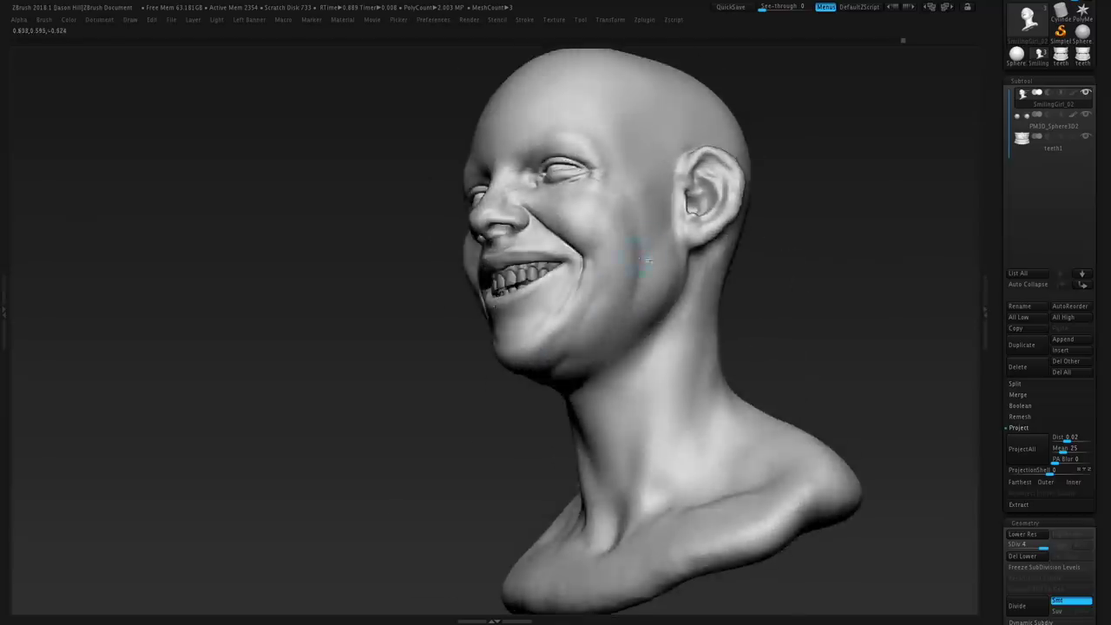
# - Refine the mouth corners and the smile creases on the cheeks at subdivision level 4
pyautogui.keyDown('alt'); pyautogui.moveTo(781, 260); pyautogui.dragTo(816, 329); pyautogui.keyUp('alt')
pyautogui.moveTo(566, 288); pyautogui.dragTo(713, 292)
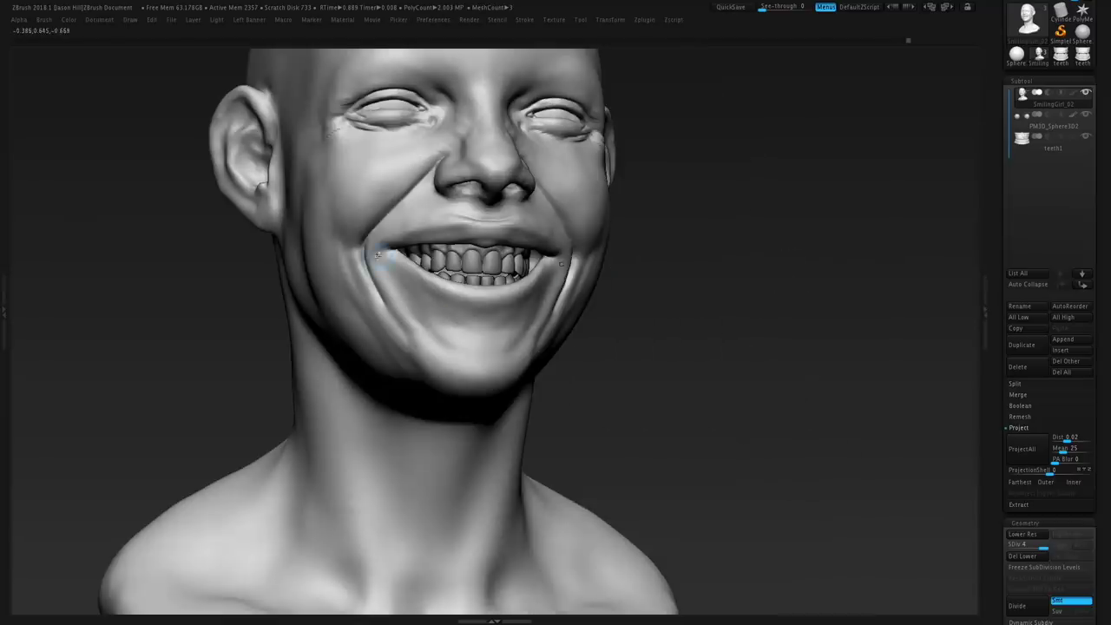
pyautogui.moveTo(396, 241); pyautogui.dragTo(362, 253)
pyautogui.moveTo(605, 210)
pyautogui.mouseDown()
pyautogui.moveTo(408, 227)
pyautogui.moveTo(434, 330)
pyautogui.mouseUp()
pyautogui.moveTo(573, 254)
pyautogui.mouseDown(button='right')
pyautogui.moveTo(595, 248)
pyautogui.moveTo(556, 285)
pyautogui.moveTo(566, 258)
pyautogui.mouseUp(button='right')
pyautogui.moveTo(566, 259)
pyautogui.mouseDown()
pyautogui.moveTo(579, 253)
pyautogui.moveTo(557, 276)
pyautogui.mouseUp()
pyautogui.moveTo(599, 250); pyautogui.dragTo(565, 239, button='right')
pyautogui.moveTo(548, 294)
pyautogui.mouseDown(button='right')
pyautogui.moveTo(580, 258)
pyautogui.moveTo(813, 298)
pyautogui.moveTo(535, 277)
pyautogui.moveTo(599, 254)
pyautogui.moveTo(749, 263)
pyautogui.mouseUp(button='right')
pyautogui.moveTo(599, 252)
pyautogui.mouseDown(button='right')
pyautogui.moveTo(491, 238)
pyautogui.moveTo(526, 208)
pyautogui.mouseUp(button='right')
# - Choose the Inflat brush, divide the head to subdivision level 5, and sculpt the wrinkles beside the eyes
pyautogui.press('b')
pyautogui.press('i')
pyautogui.press('n')
pyautogui.click(1017, 606)
pyautogui.moveTo(599, 217)
pyautogui.mouseDown(button='right')
pyautogui.moveTo(580, 287)
pyautogui.moveTo(650, 228)
pyautogui.moveTo(556, 217)
pyautogui.mouseUp(button='right')
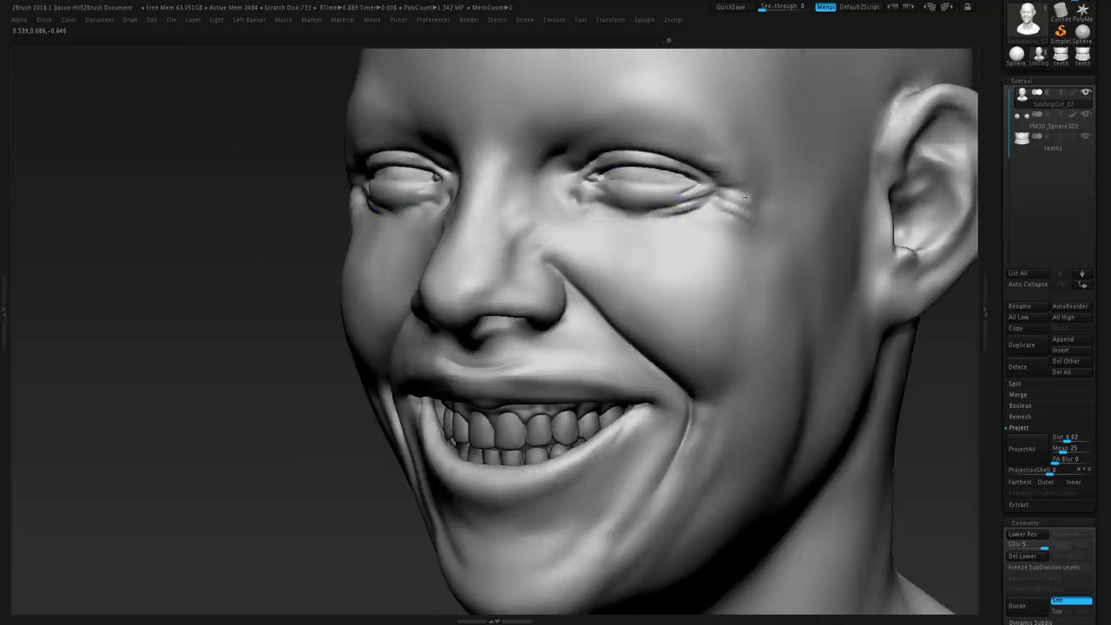
pyautogui.moveTo(638, 248); pyautogui.dragTo(279, 187)
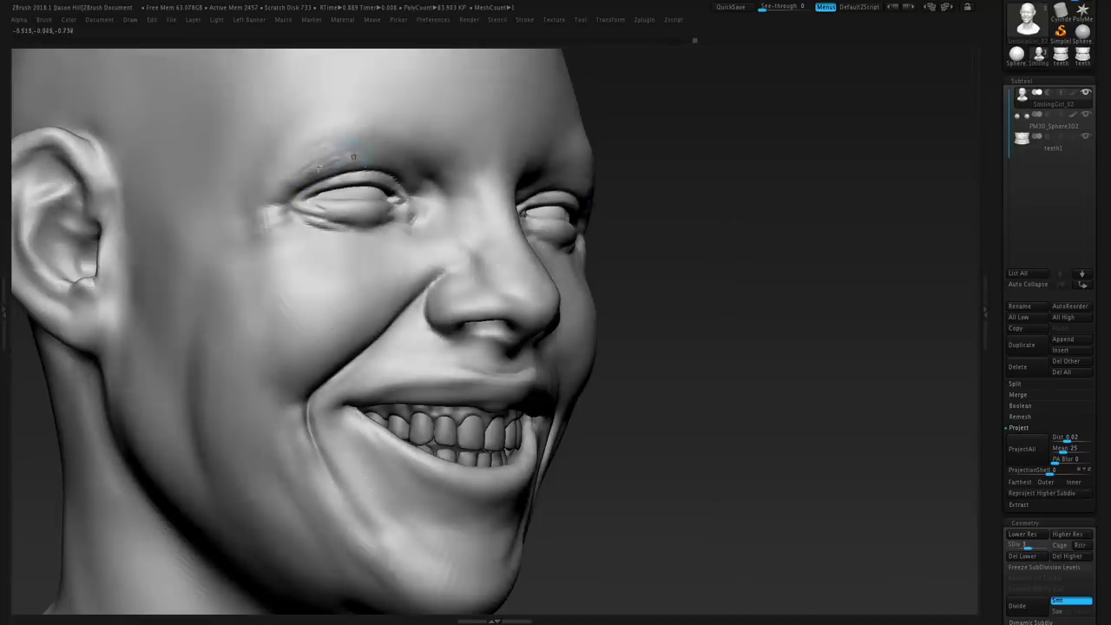
# - Refine the brow above the eyes, return to subdivision level 5, and save the project
pyautogui.moveTo(513, 148); pyautogui.dragTo(464, 153, button='right')
pyautogui.press('d')
pyautogui.keyDown('alt'); pyautogui.moveTo(725, 347); pyautogui.dragTo(694, 299); pyautogui.keyUp('alt')
pyautogui.press('d')
pyautogui.keyDown('alt'); pyautogui.moveTo(717, 234); pyautogui.dragTo(647, 269); pyautogui.keyUp('alt')
pyautogui.hotkey('ctrl', 's')
pyautogui.press('Return')
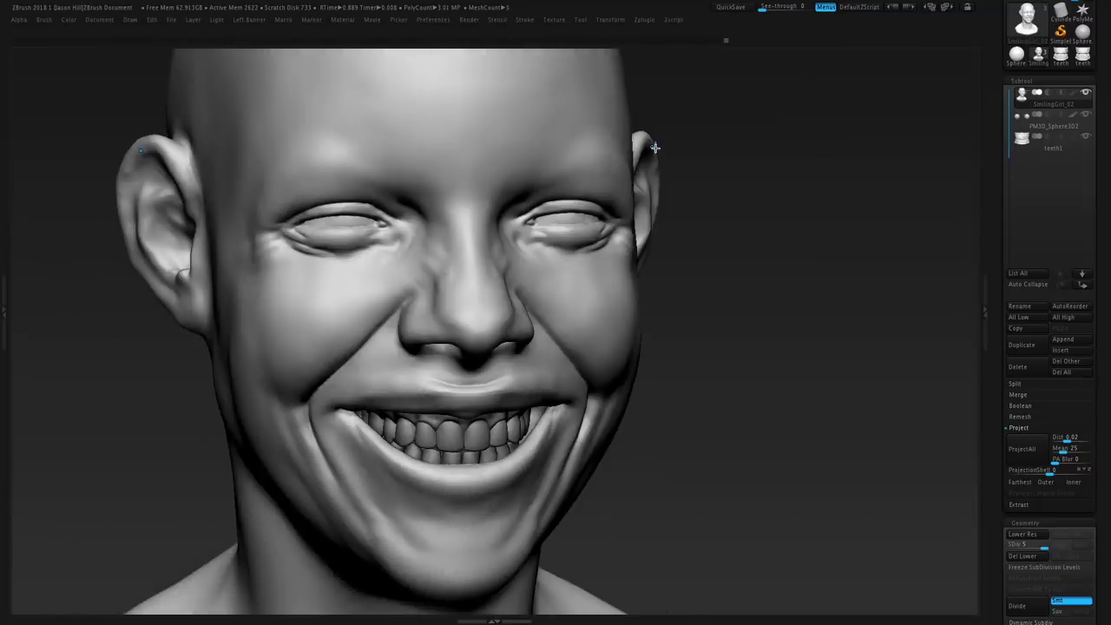
# - Sculpt the nostril openings from below at subdivision level 4
pyautogui.moveTo(743, 287); pyautogui.dragTo(441, 278)
pyautogui.moveTo(208, 251); pyautogui.dragTo(365, 330)
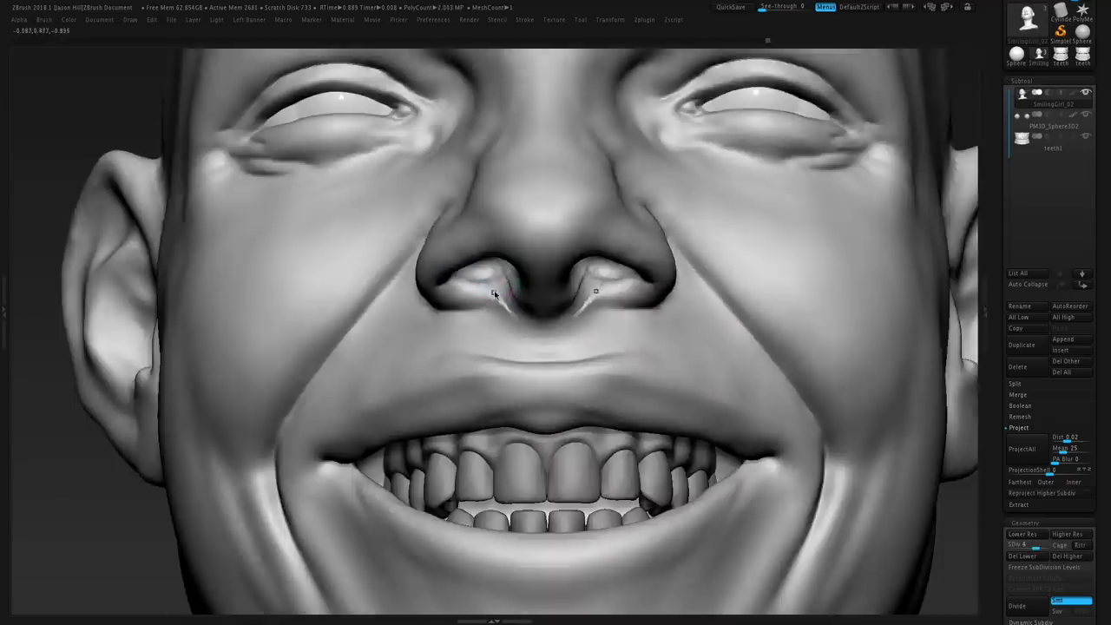
pyautogui.keyDown('alt'); pyautogui.moveTo(138, 364); pyautogui.dragTo(139, 287); pyautogui.keyUp('alt')
pyautogui.moveTo(208, 347); pyautogui.dragTo(95, 330)
pyautogui.keyDown('alt'); pyautogui.moveTo(304, 286); pyautogui.dragTo(482, 320); pyautogui.keyUp('alt')
pyautogui.moveTo(481, 321); pyautogui.dragTo(711, 302, button='right')
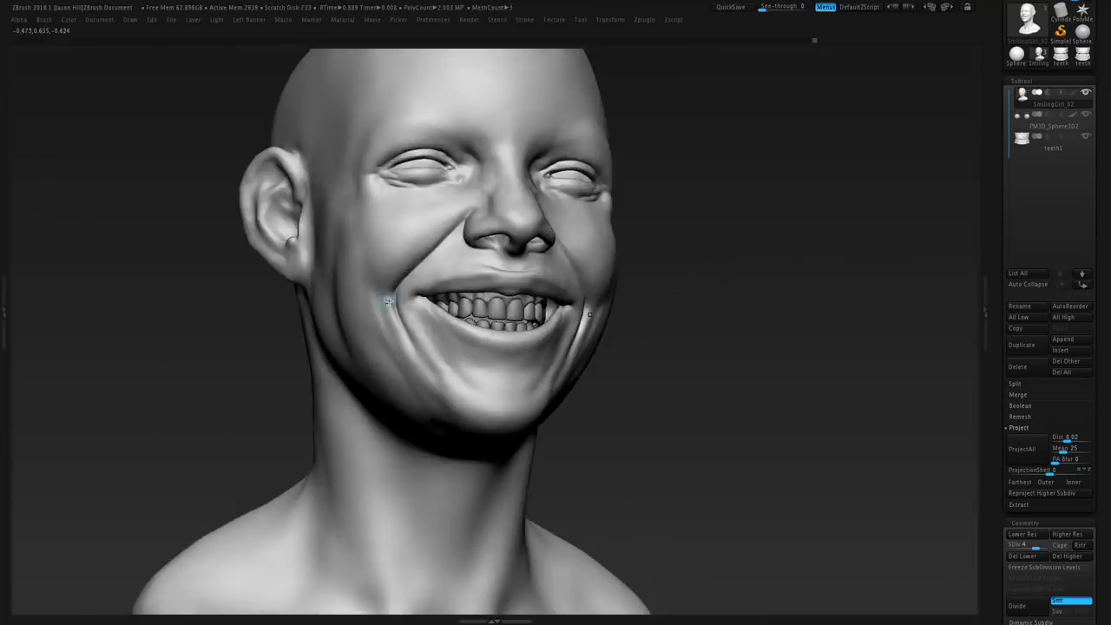
# - Soften and shape the creases outside both mouth corners, starting at subdivision level 4
pyautogui.moveTo(392, 298); pyautogui.dragTo(504, 265, button='right')
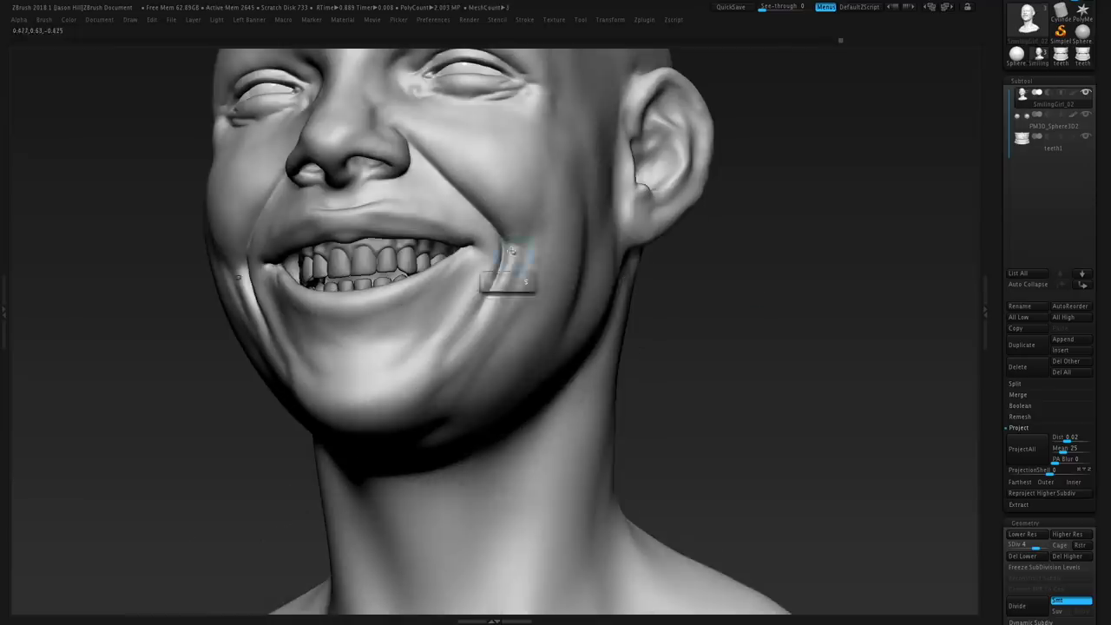
pyautogui.press('d')
pyautogui.moveTo(489, 305); pyautogui.dragTo(514, 339, button='right')
pyautogui.moveTo(511, 264); pyautogui.dragTo(540, 290, button='right')
pyautogui.moveTo(850, 252); pyautogui.dragTo(755, 236, button='right')
# - Drop to a low subdivision level, resize the brush, and adjust the broad shapes of the lower face
pyautogui.hotkey('shift', 'd')
pyautogui.hotkey('shift', 'd')
pyautogui.hotkey('shift', 'd')
pyautogui.press('s')
pyautogui.moveTo(515, 302); pyautogui.dragTo(548, 241, button='right')
pyautogui.moveTo(422, 275); pyautogui.dragTo(418, 271)
pyautogui.keyDown('ctrl'); pyautogui.moveTo(694, 269); pyautogui.dragTo(668, 261, button='right'); pyautogui.keyUp('ctrl')
pyautogui.keyDown('ctrl'); pyautogui.moveTo(668, 260); pyautogui.dragTo(664, 312, button='right'); pyautogui.keyUp('ctrl')
pyautogui.moveTo(546, 275); pyautogui.dragTo(967, 260, button='right')
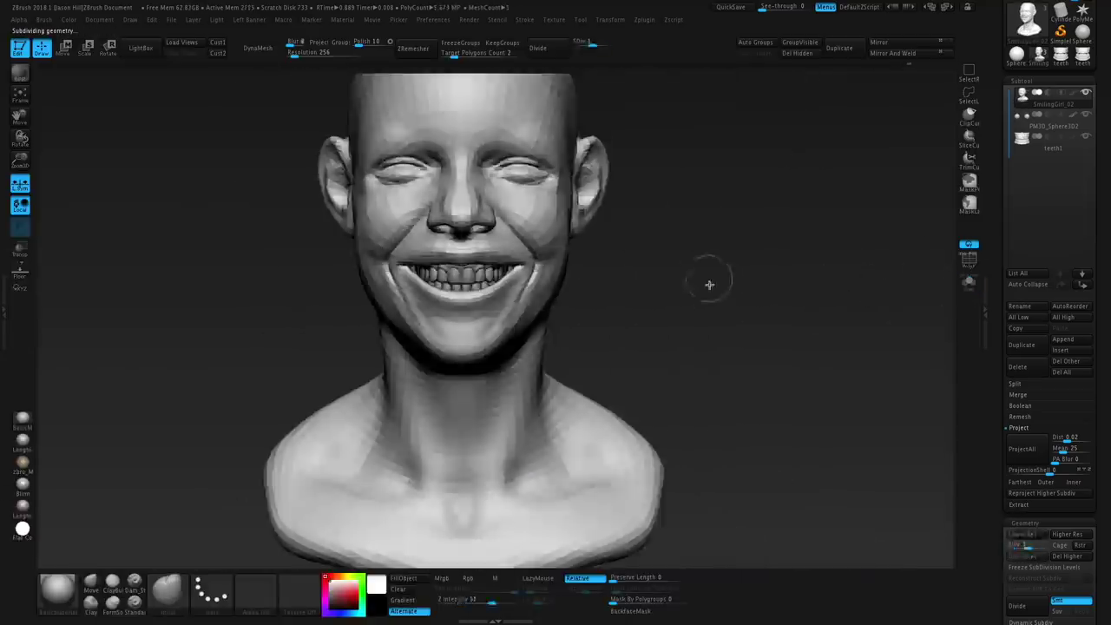
# - Sculpt the lower eyelid folds and the wrinkles beside the nose at subdivision level 5
pyautogui.moveTo(706, 280)
pyautogui.mouseDown(button='right')
pyautogui.moveTo(704, 315)
pyautogui.moveTo(757, 249)
pyautogui.moveTo(765, 271)
pyautogui.mouseUp(button='right')
pyautogui.moveTo(309, 205); pyautogui.dragTo(497, 229, button='right')
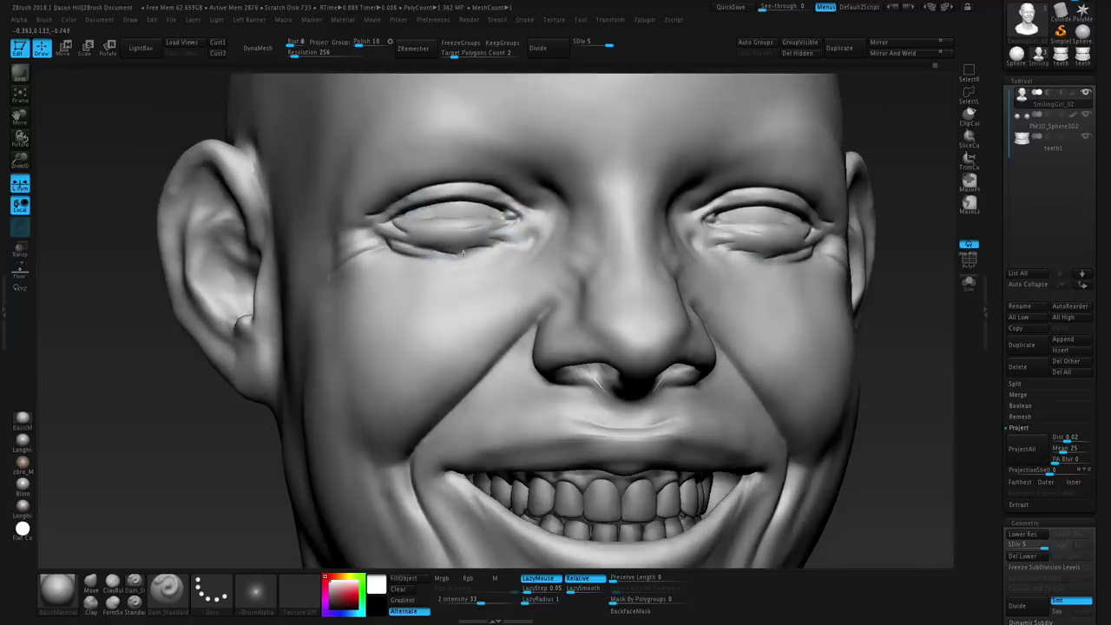
pyautogui.moveTo(445, 247); pyautogui.dragTo(519, 287, button='right')
pyautogui.press('Tab')
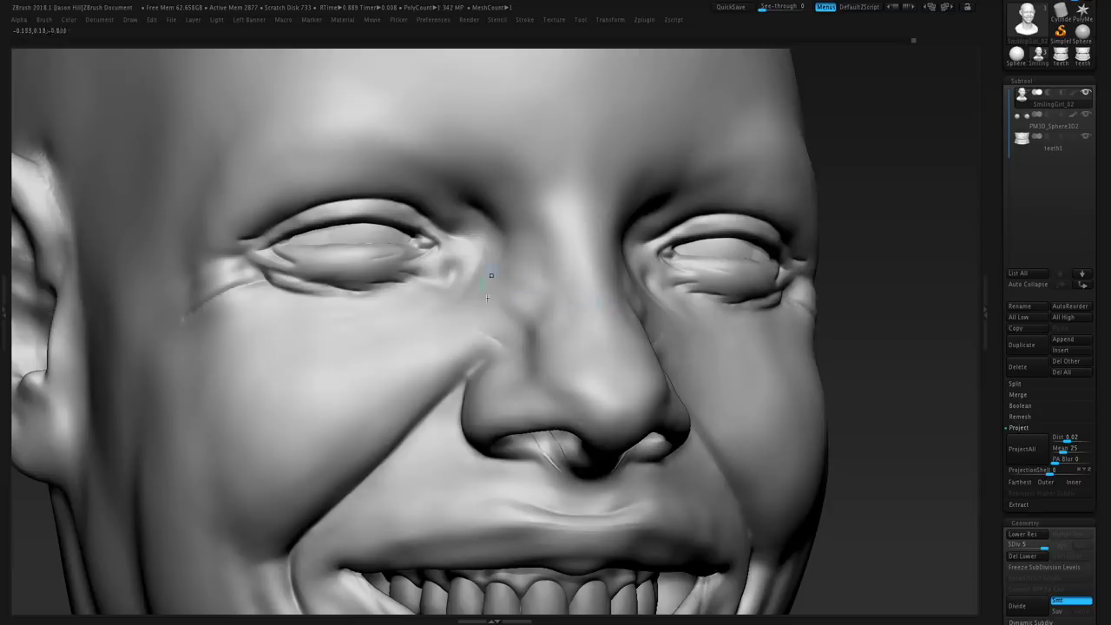
pyautogui.moveTo(499, 269); pyautogui.dragTo(521, 299)
pyautogui.moveTo(521, 299)
pyautogui.mouseDown(button='right')
pyautogui.moveTo(480, 218)
pyautogui.moveTo(428, 218)
pyautogui.moveTo(446, 210)
pyautogui.mouseUp(button='right')
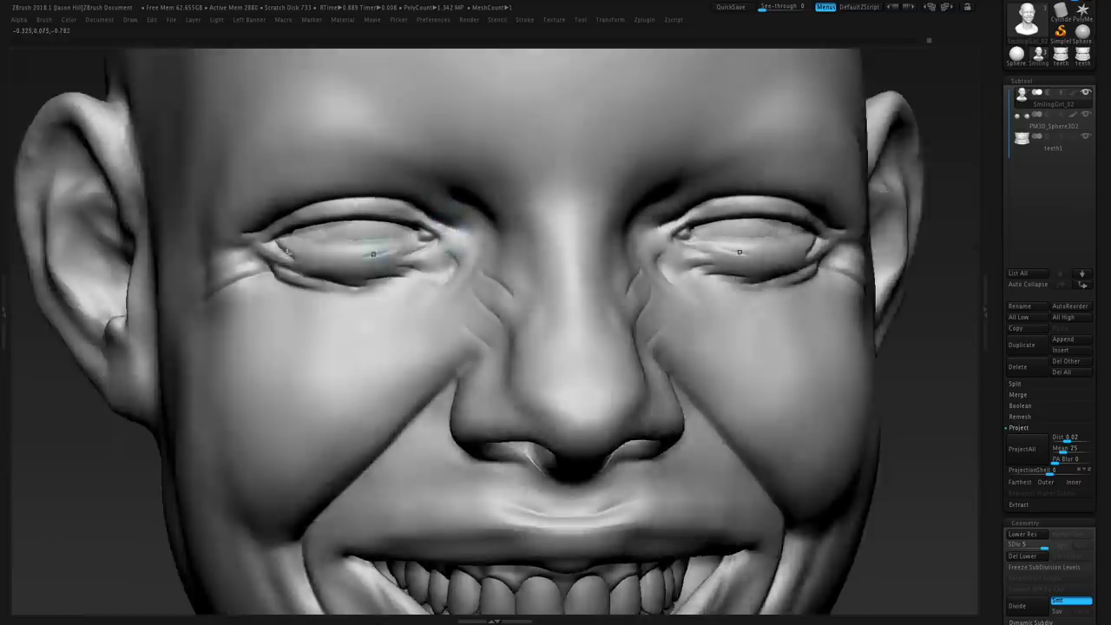
pyautogui.moveTo(376, 248)
pyautogui.mouseDown(button='right')
pyautogui.moveTo(178, 282)
pyautogui.moveTo(221, 251)
pyautogui.moveTo(238, 271)
pyautogui.moveTo(322, 288)
pyautogui.moveTo(268, 286)
pyautogui.moveTo(729, 246)
pyautogui.moveTo(722, 266)
pyautogui.moveTo(717, 257)
pyautogui.mouseUp(button='right')
# - Lower the subdivision level and reshape the nose and mouth area in profile
pyautogui.hotkey('shift', 'd')
pyautogui.hotkey('shift', 'd')
pyautogui.moveTo(642, 260)
pyautogui.keyDown('ctrl'); pyautogui.mouseDown(button='right')
pyautogui.moveTo(634, 214)
pyautogui.moveTo(637, 278)
pyautogui.mouseUp(button='right'); pyautogui.keyUp('ctrl')
pyautogui.moveTo(495, 367); pyautogui.dragTo(503, 352)
pyautogui.moveTo(486, 367); pyautogui.dragTo(503, 368, button='right')
pyautogui.keyDown('ctrl'); pyautogui.moveTo(647, 360); pyautogui.dragTo(670, 332, button='right'); pyautogui.keyUp('ctrl')
pyautogui.hotkey('shift', 'd')
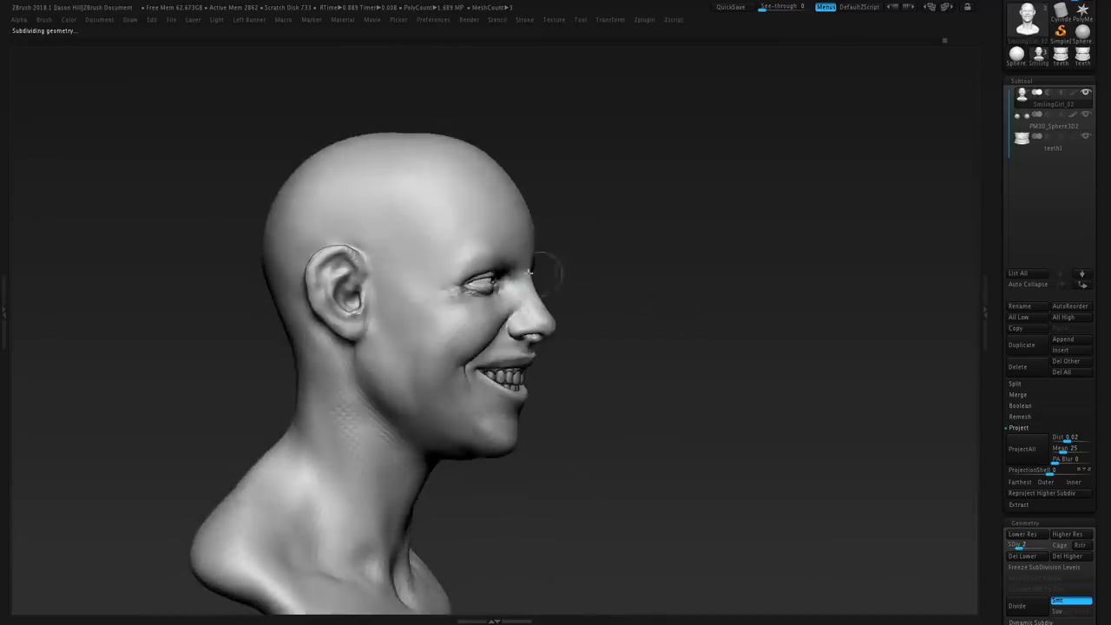
# - Raise the subdivision level, resize the brush, and refine the eye and nose bridge area
pyautogui.moveTo(642, 278)
pyautogui.mouseDown(button='right')
pyautogui.moveTo(555, 334)
pyautogui.moveTo(595, 281)
pyautogui.moveTo(538, 316)
pyautogui.moveTo(558, 286)
pyautogui.moveTo(677, 260)
pyautogui.moveTo(631, 364)
pyautogui.moveTo(754, 342)
pyautogui.moveTo(741, 347)
pyautogui.moveTo(773, 315)
pyautogui.moveTo(706, 356)
pyautogui.moveTo(798, 351)
pyautogui.moveTo(712, 300)
pyautogui.moveTo(638, 304)
pyautogui.moveTo(672, 352)
pyautogui.moveTo(555, 353)
pyautogui.moveTo(659, 338)
pyautogui.mouseUp(button='right')
pyautogui.press('d')
pyautogui.press('d')
pyautogui.moveTo(659, 338)
pyautogui.keyDown('ctrl'); pyautogui.mouseDown(button='right')
pyautogui.moveTo(687, 280)
pyautogui.moveTo(709, 371)
pyautogui.moveTo(707, 347)
pyautogui.moveTo(599, 321)
pyautogui.mouseUp(button='right'); pyautogui.keyUp('ctrl')
pyautogui.press('s')
pyautogui.press('d')
pyautogui.moveTo(577, 271)
pyautogui.mouseDown(button='right')
pyautogui.moveTo(476, 268)
pyautogui.moveTo(725, 245)
pyautogui.moveTo(719, 252)
pyautogui.moveTo(708, 204)
pyautogui.mouseUp(button='right')
# - Switch to the Inflat brush and add volume to the facial details
pyautogui.press('b')
pyautogui.press('i')
pyautogui.press('n')
pyautogui.moveTo(434, 287)
pyautogui.mouseDown(button='right')
pyautogui.moveTo(372, 327)
pyautogui.moveTo(313, 400)
pyautogui.moveTo(303, 362)
pyautogui.moveTo(638, 348)
pyautogui.mouseUp(button='right')
pyautogui.moveTo(638, 347)
pyautogui.keyDown('ctrl'); pyautogui.mouseDown(button='right')
pyautogui.moveTo(651, 287)
pyautogui.moveTo(625, 310)
pyautogui.mouseUp(button='right'); pyautogui.keyUp('ctrl')
# - Resize the brush and reshape the nose profile at subdivision level 3 and the forehead at level 1
pyautogui.press('s')
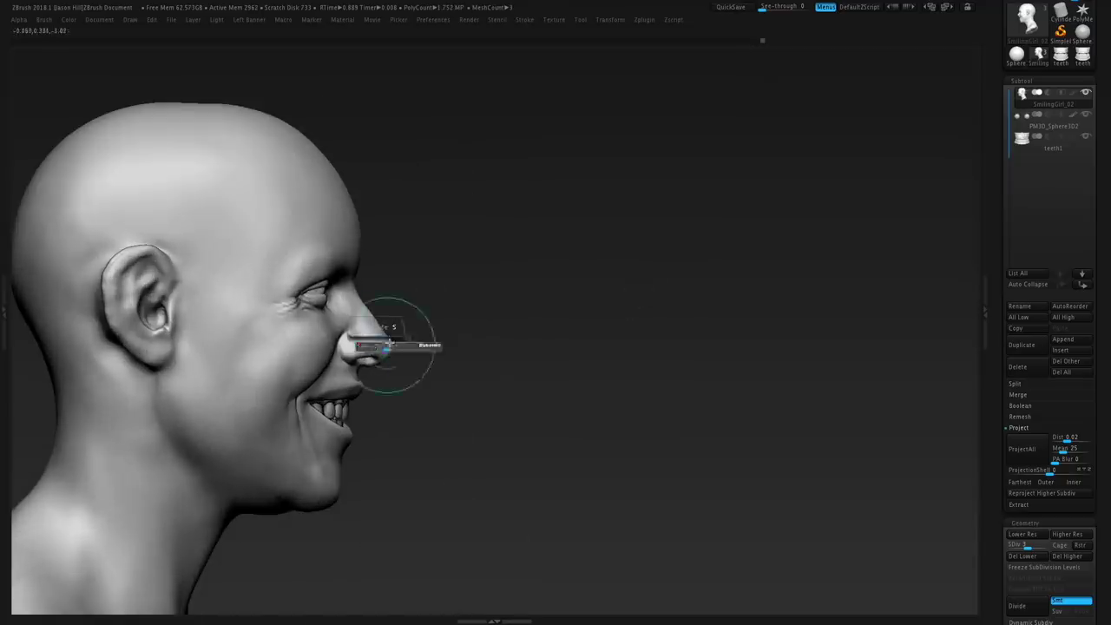
pyautogui.moveTo(385, 335); pyautogui.dragTo(342, 421, button='right')
pyautogui.hotkey('shift', 'd')
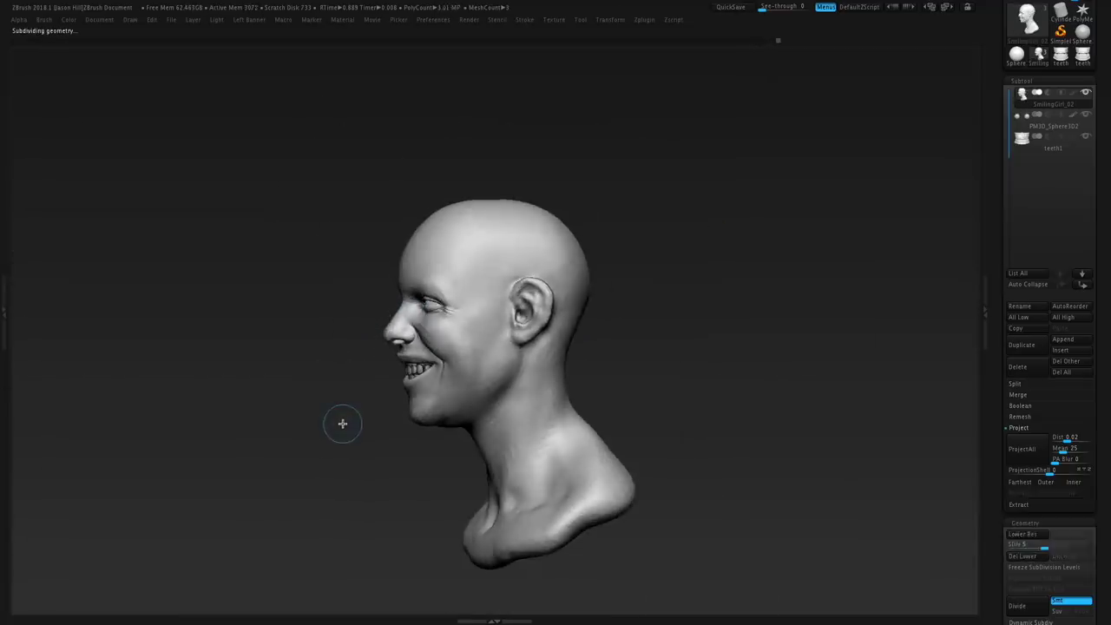
pyautogui.moveTo(399, 298)
pyautogui.mouseDown(button='right')
pyautogui.moveTo(396, 269)
pyautogui.moveTo(422, 235)
pyautogui.mouseUp(button='right')
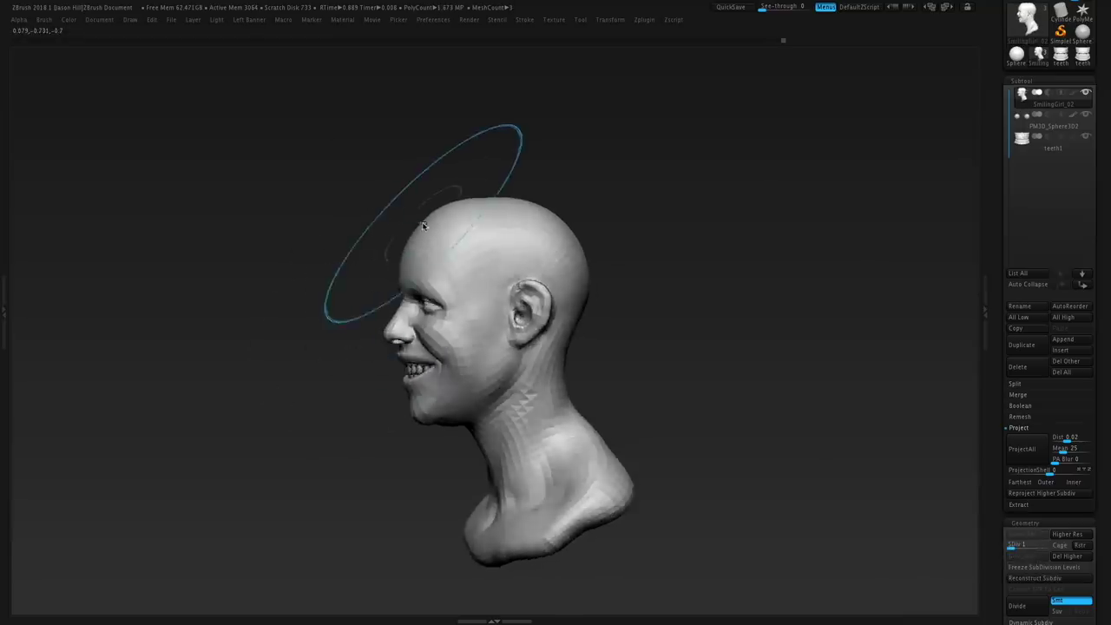
# - Adjust the head's shape from several angles while raising the mesh to subdivision level 5
pyautogui.press('b')
pyautogui.press('a')
pyautogui.moveTo(478, 262); pyautogui.dragTo(599, 276, button='right')
pyautogui.press('d')
pyautogui.press('d')
pyautogui.keyDown('shift'); pyautogui.moveTo(386, 330); pyautogui.dragTo(659, 334, button='right'); pyautogui.keyUp('shift')
pyautogui.press('d')
pyautogui.moveTo(271, 301); pyautogui.dragTo(290, 299)
pyautogui.moveTo(290, 299)
pyautogui.mouseDown(button='right')
pyautogui.moveTo(265, 284)
pyautogui.moveTo(345, 321)
pyautogui.moveTo(556, 299)
pyautogui.mouseUp(button='right')
pyautogui.hotkey('shift', 'd')
pyautogui.press('d')
pyautogui.press('d')
pyautogui.keyDown('ctrl'); pyautogui.moveTo(556, 300); pyautogui.dragTo(700, 278, button='right'); pyautogui.keyUp('ctrl')
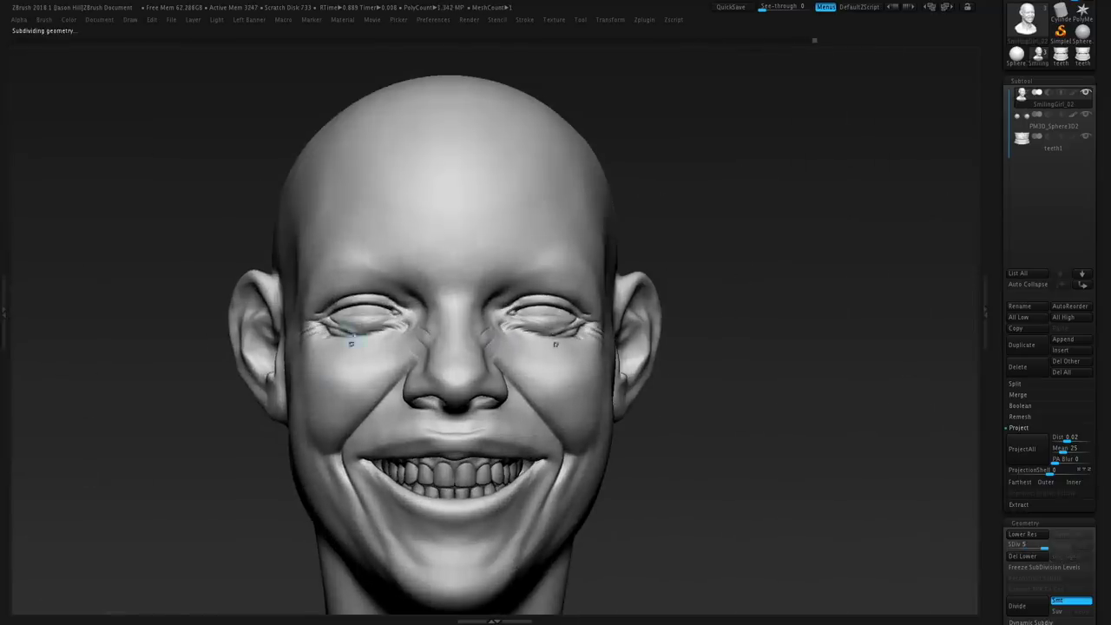
# - Switch to a clay brush and refine the eye area, lowering the head to subdivision level 3
pyautogui.moveTo(335, 404); pyautogui.dragTo(382, 416, button='right')
pyautogui.keyDown('ctrl'); pyautogui.moveTo(382, 417); pyautogui.dragTo(372, 471, button='right'); pyautogui.keyUp('ctrl')
pyautogui.hotkey('shift', 'd')
pyautogui.press('b')
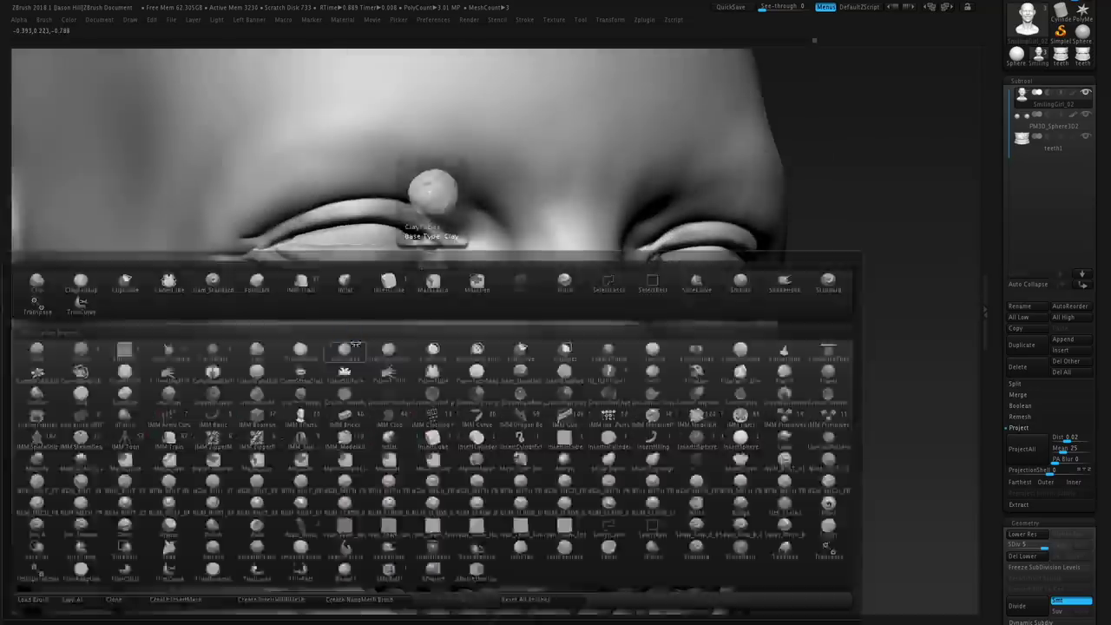
pyautogui.click(434, 279)
pyautogui.keyDown('ctrl'); pyautogui.moveTo(387, 250); pyautogui.dragTo(519, 134, button='right'); pyautogui.keyUp('ctrl')
pyautogui.hotkey('shift', 'd')
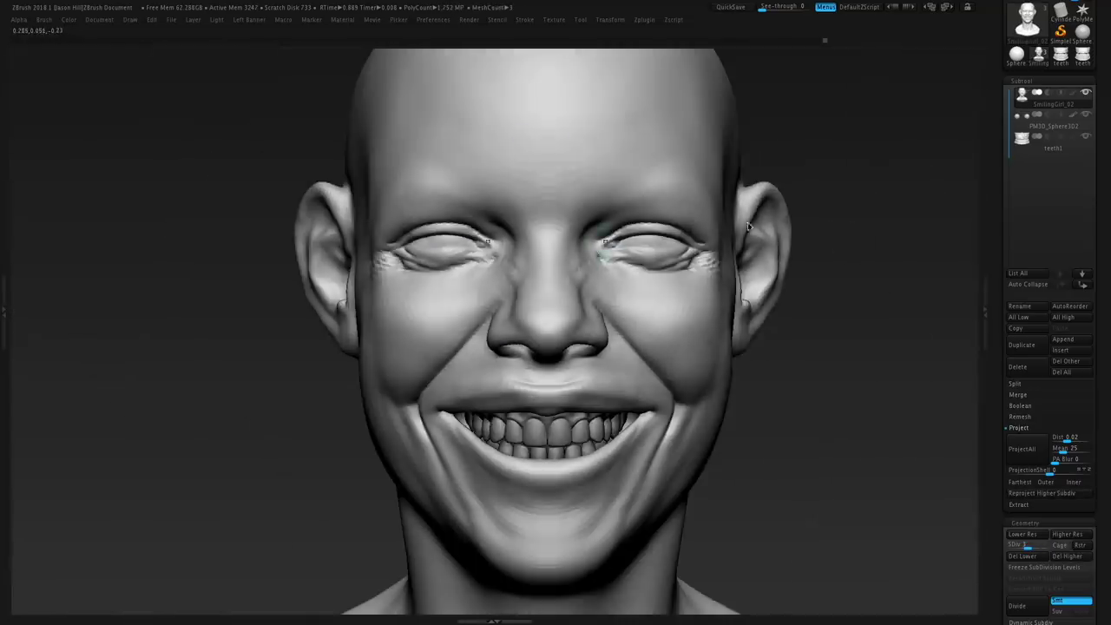
pyautogui.keyDown('ctrl'); pyautogui.moveTo(600, 254); pyautogui.dragTo(595, 241, button='right'); pyautogui.keyUp('ctrl')
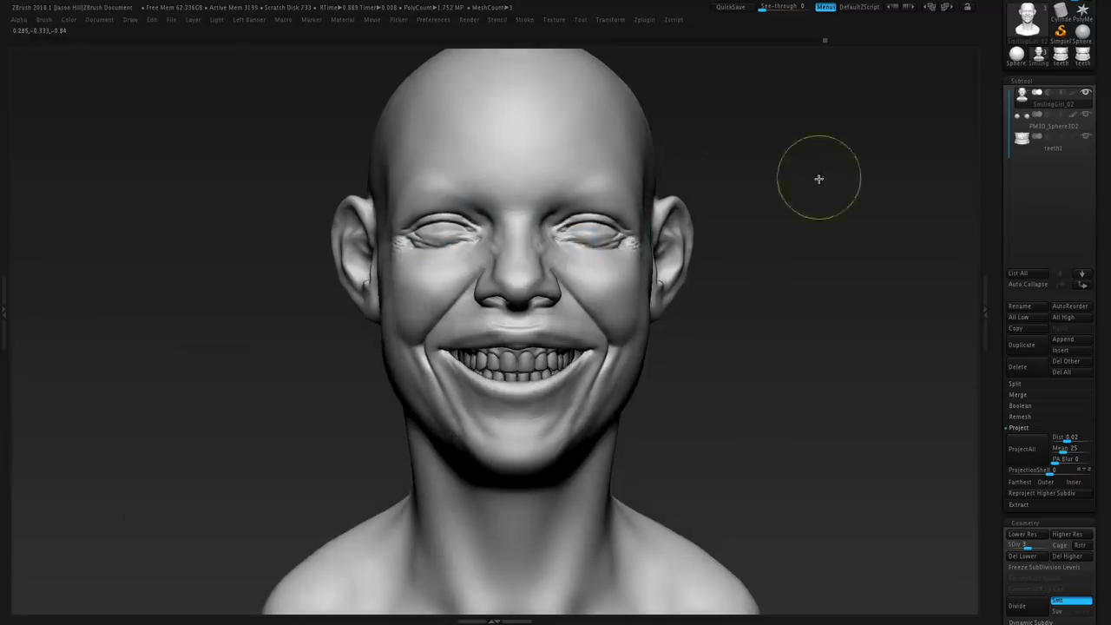
# - Raise the head to subdivision level 5 and sculpt creases from the inner eye corners down the sides of the nose
pyautogui.moveTo(609, 201); pyautogui.dragTo(600, 171, button='right')
pyautogui.moveTo(600, 170)
pyautogui.keyDown('ctrl'); pyautogui.mouseDown(button='right')
pyautogui.moveTo(599, 269)
pyautogui.moveTo(810, 300)
pyautogui.moveTo(810, 382)
pyautogui.mouseUp(button='right'); pyautogui.keyUp('ctrl')
pyautogui.press('d')
pyautogui.press('d')
pyautogui.moveTo(513, 278); pyautogui.dragTo(521, 312, button='right')
pyautogui.moveTo(522, 258); pyautogui.dragTo(495, 293)
pyautogui.moveTo(496, 294)
pyautogui.mouseDown(button='right')
pyautogui.moveTo(756, 265)
pyautogui.moveTo(440, 276)
pyautogui.moveTo(511, 289)
pyautogui.mouseUp(button='right')
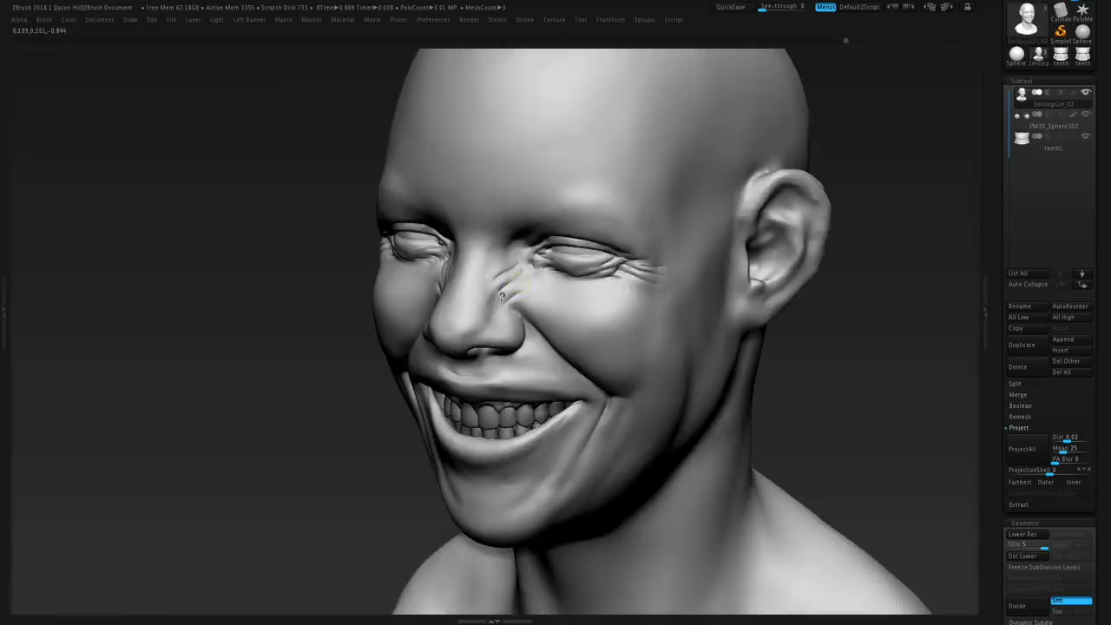
# - Resize the brush and refine the wrinkles beside the nose and under the eyes on both sides of the face
pyautogui.moveTo(526, 251)
pyautogui.mouseDown(button='right')
pyautogui.moveTo(495, 260)
pyautogui.moveTo(911, 300)
pyautogui.moveTo(894, 286)
pyautogui.mouseUp(button='right')
pyautogui.press('s')
pyautogui.moveTo(423, 299); pyautogui.dragTo(586, 230, button='right')
pyautogui.keyDown('ctrl'); pyautogui.moveTo(776, 279); pyautogui.dragTo(714, 242, button='right'); pyautogui.keyUp('ctrl')
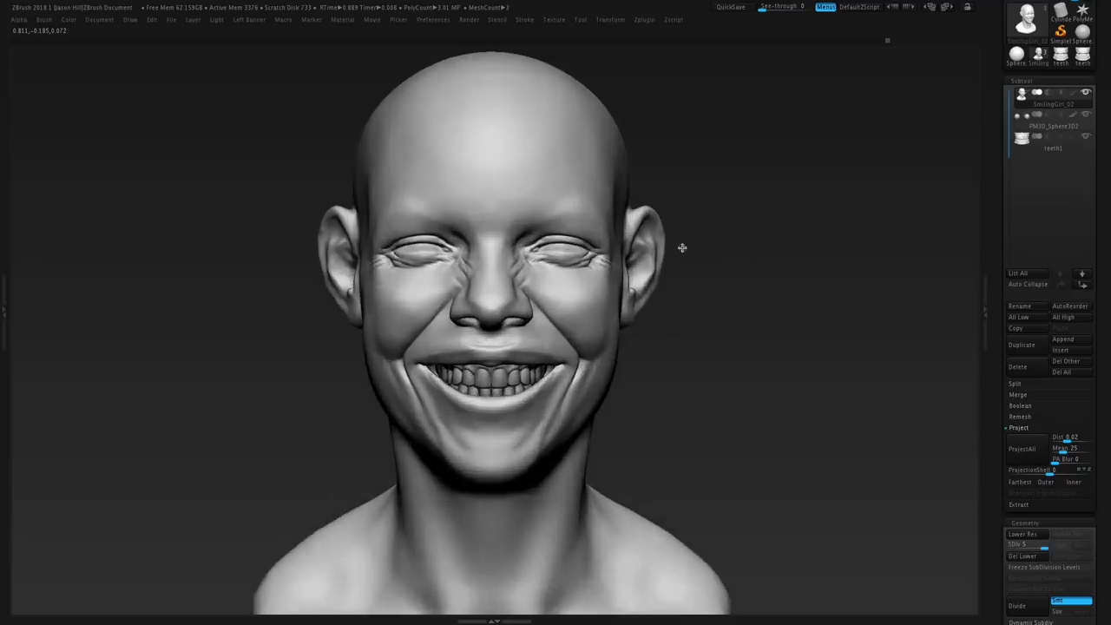
pyautogui.press('b')
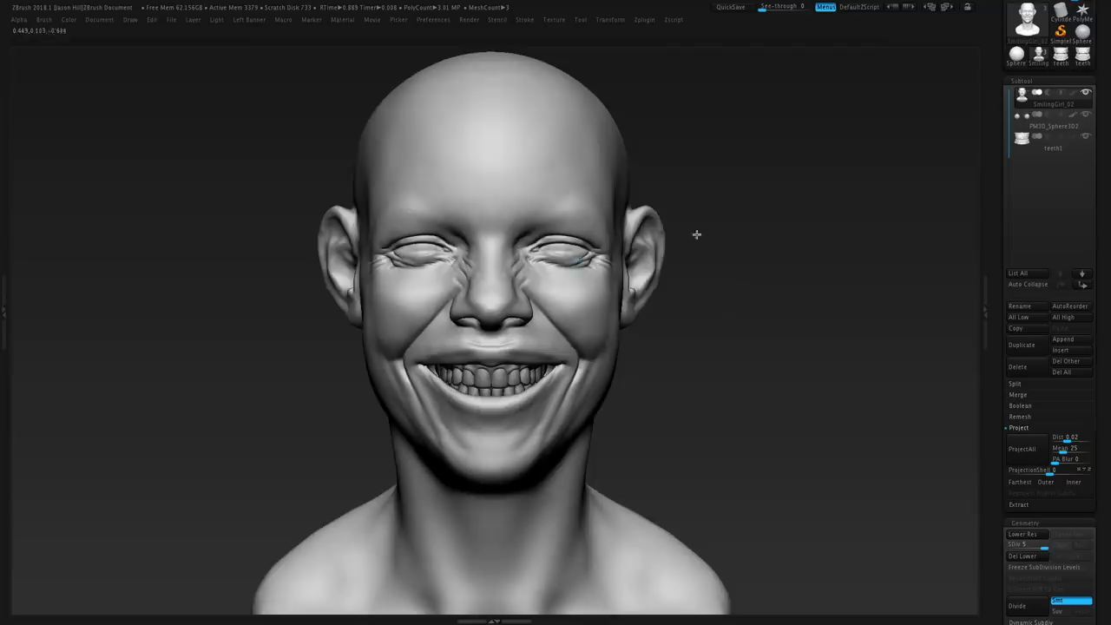
pyautogui.keyDown('alt'); pyautogui.moveTo(696, 234); pyautogui.dragTo(576, 263, button='right'); pyautogui.keyUp('alt')
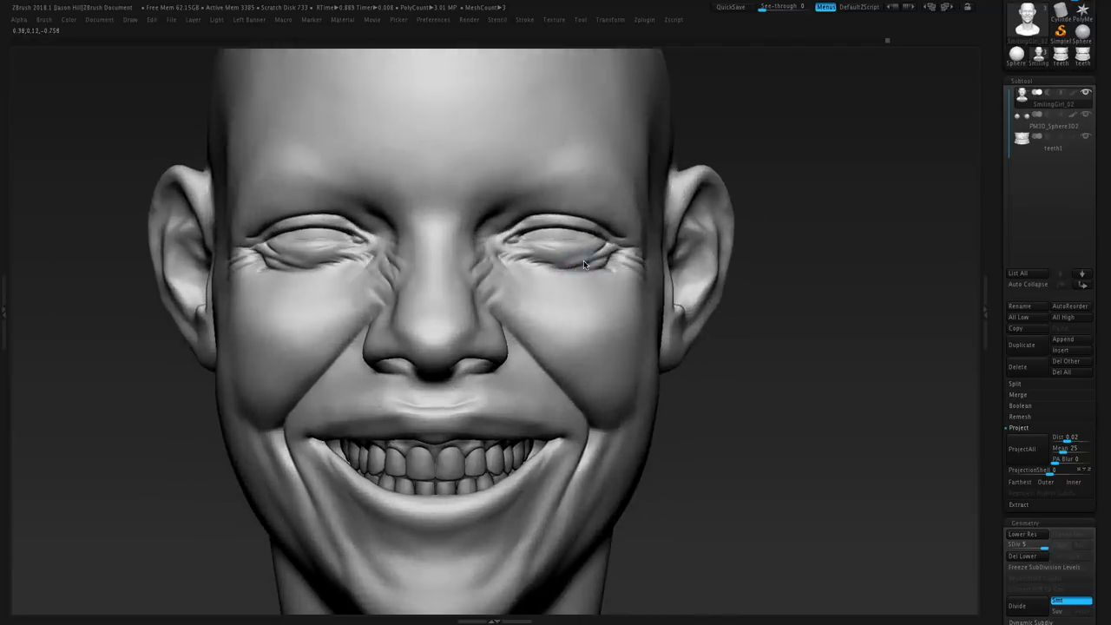
pyautogui.moveTo(594, 271); pyautogui.dragTo(341, 261, button='right')
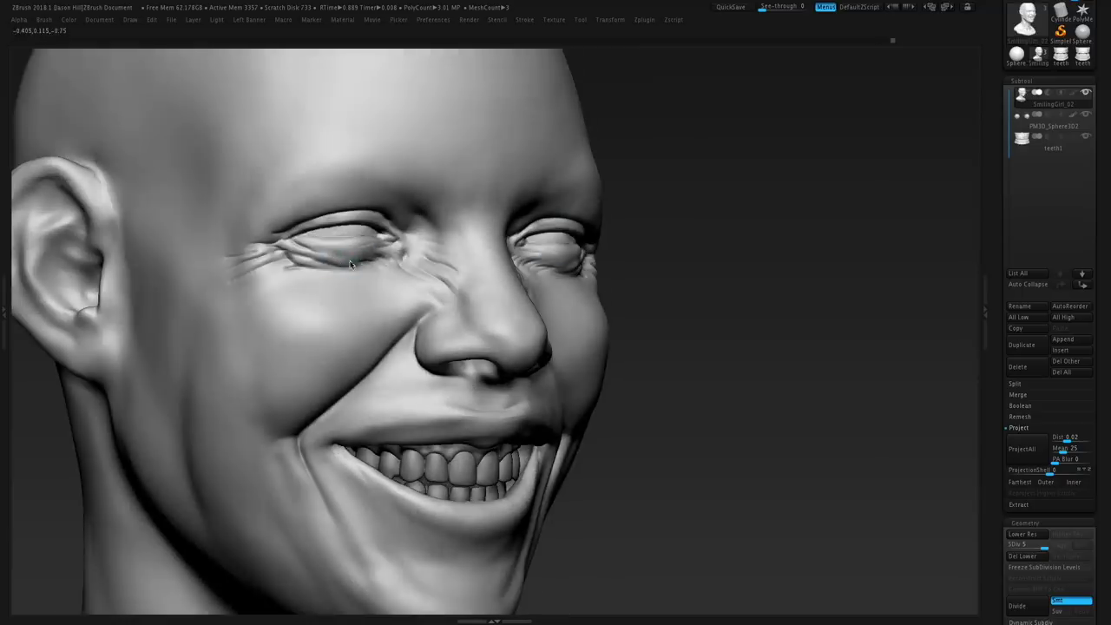
# - Look through the render properties and the BPR shadow settings with the whole bust in view
pyautogui.keyDown('ctrl'); pyautogui.moveTo(753, 297); pyautogui.dragTo(709, 292, button='right'); pyautogui.keyUp('ctrl')
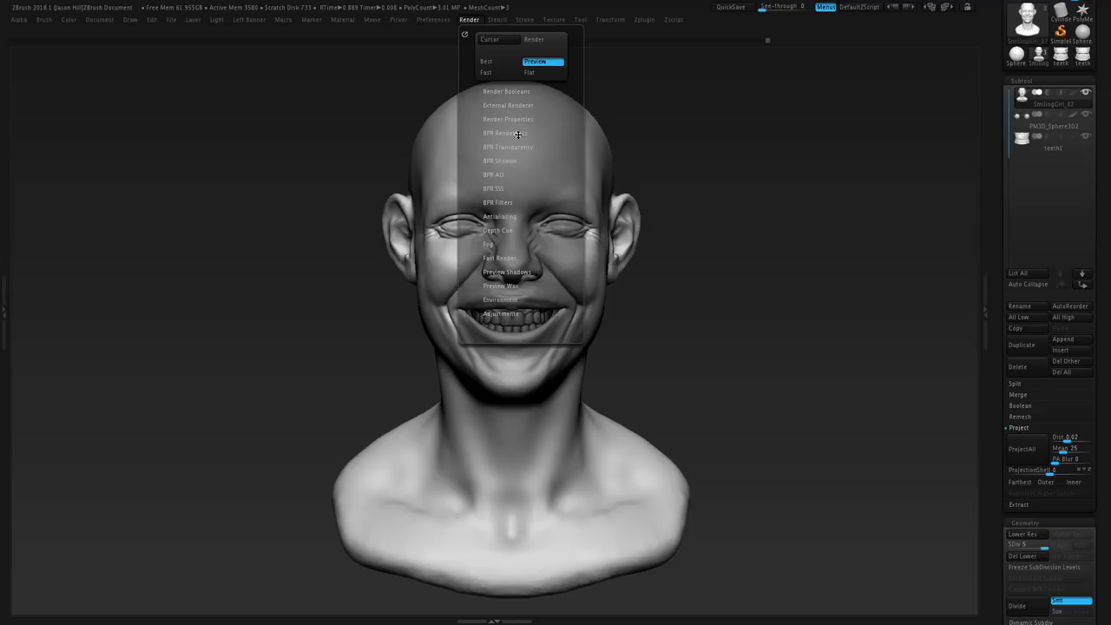
pyautogui.click(518, 134)
pyautogui.click(519, 132)
pyautogui.click(525, 118)
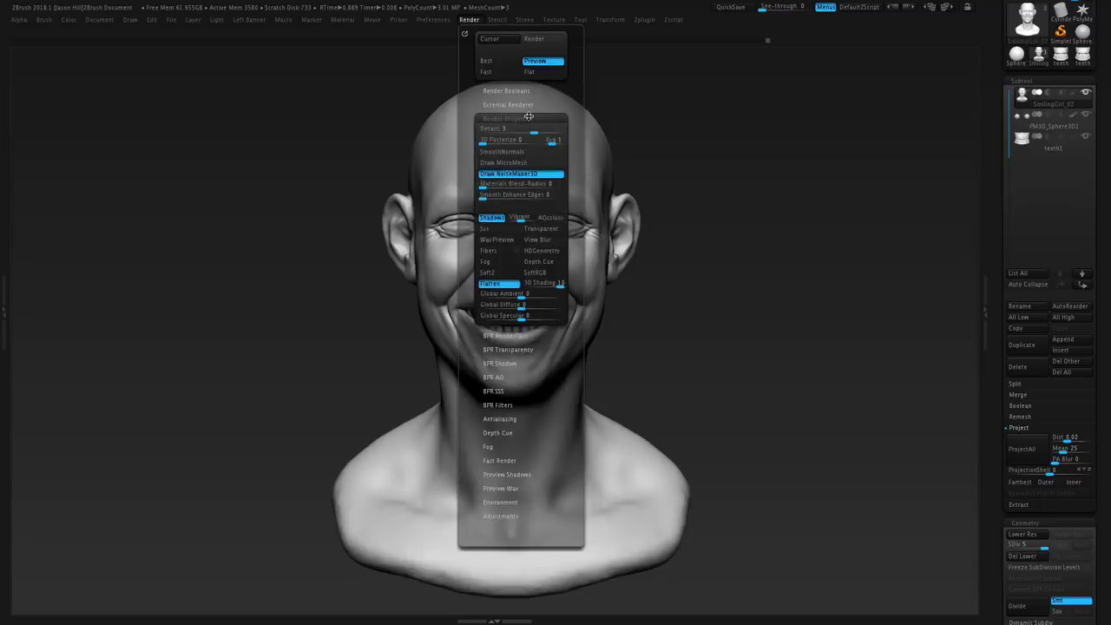
pyautogui.click(529, 117)
pyautogui.click(512, 160)
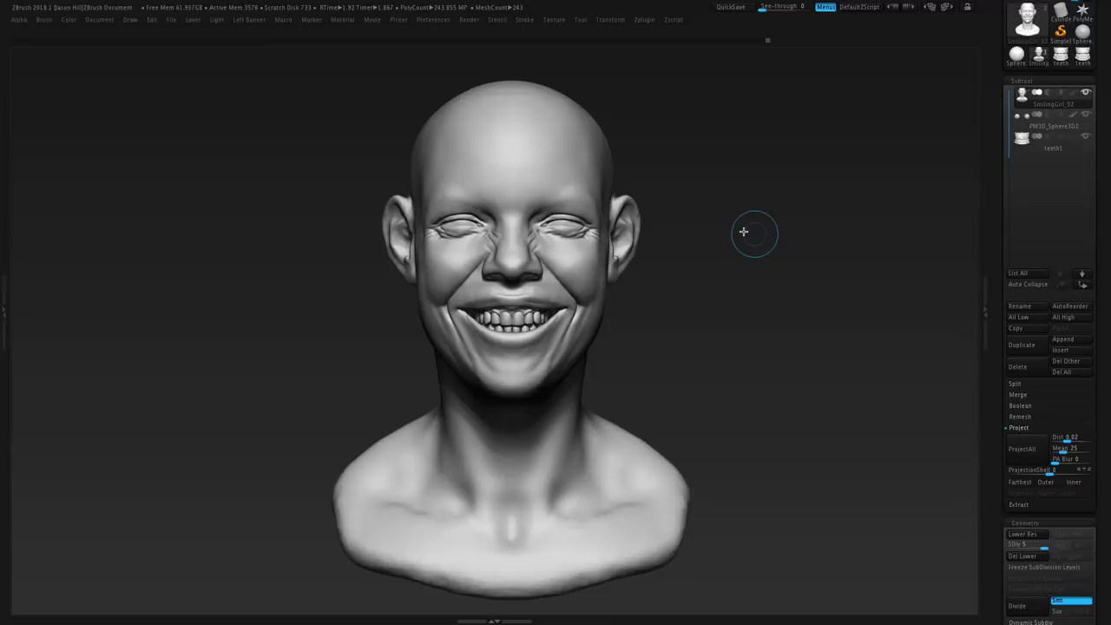
# - Smooth the skin folds between the nose and cheeks at subdivision level 5
pyautogui.moveTo(748, 291); pyautogui.dragTo(755, 281, button='right')
pyautogui.moveTo(625, 282)
pyautogui.keyDown('ctrl'); pyautogui.mouseDown(button='right')
pyautogui.moveTo(626, 230)
pyautogui.moveTo(605, 225)
pyautogui.mouseUp(button='right'); pyautogui.keyUp('ctrl')
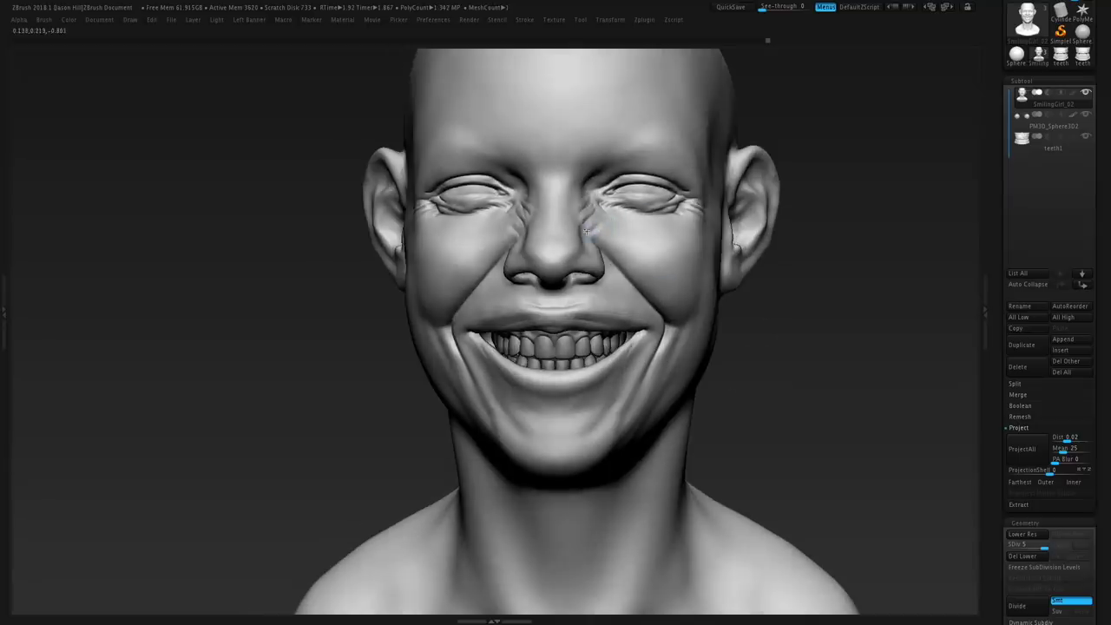
pyautogui.keyDown('shift'); pyautogui.moveTo(510, 225); pyautogui.dragTo(514, 234); pyautogui.keyUp('shift')
pyautogui.moveTo(514, 234); pyautogui.dragTo(556, 229, button='right')
pyautogui.moveTo(706, 214); pyautogui.dragTo(660, 214, button='right')
pyautogui.keyDown('ctrl'); pyautogui.moveTo(660, 214); pyautogui.dragTo(615, 211, button='right'); pyautogui.keyUp('ctrl')
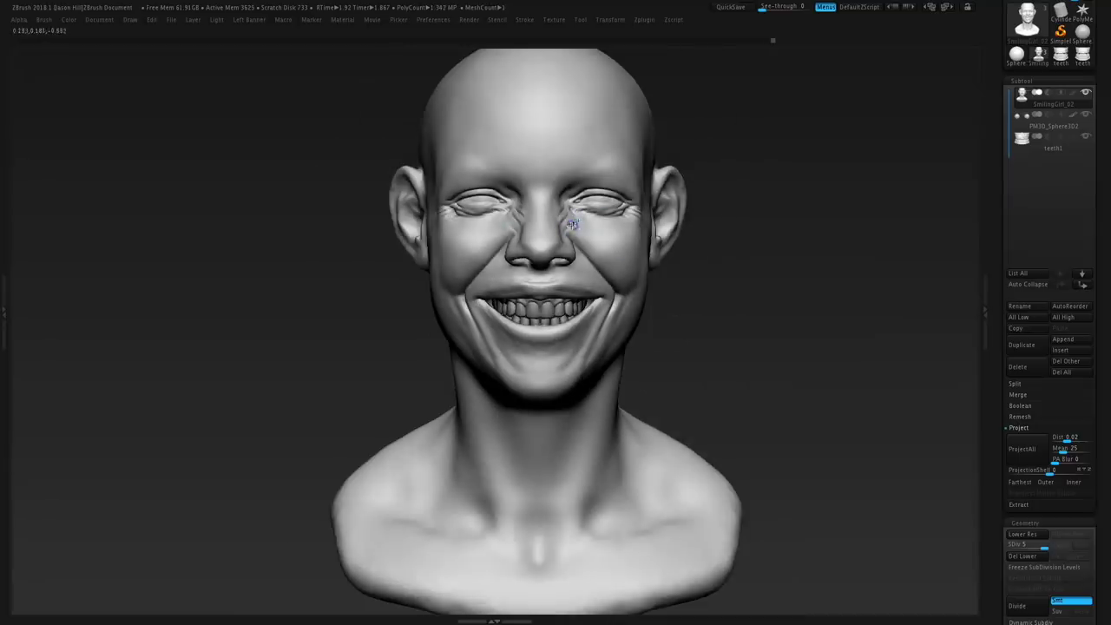
pyautogui.keyDown('alt'); pyautogui.moveTo(841, 255); pyautogui.dragTo(754, 255); pyautogui.keyUp('alt')
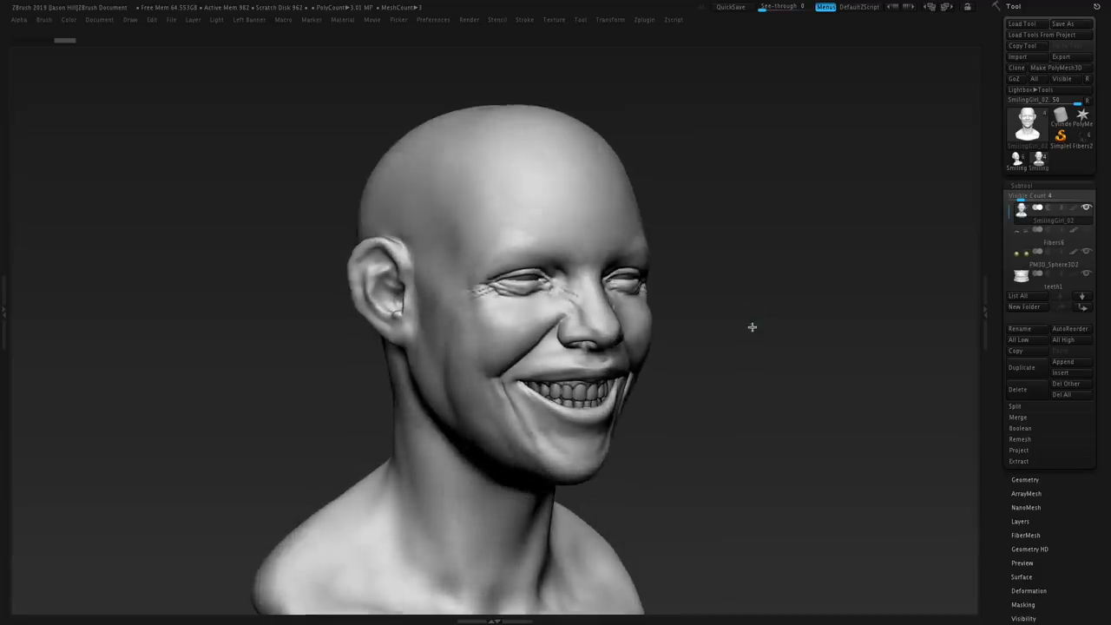
pyautogui.moveTo(752, 327)
pyautogui.mouseDown()
pyautogui.moveTo(732, 320)
pyautogui.moveTo(743, 368)
pyautogui.mouseUp()
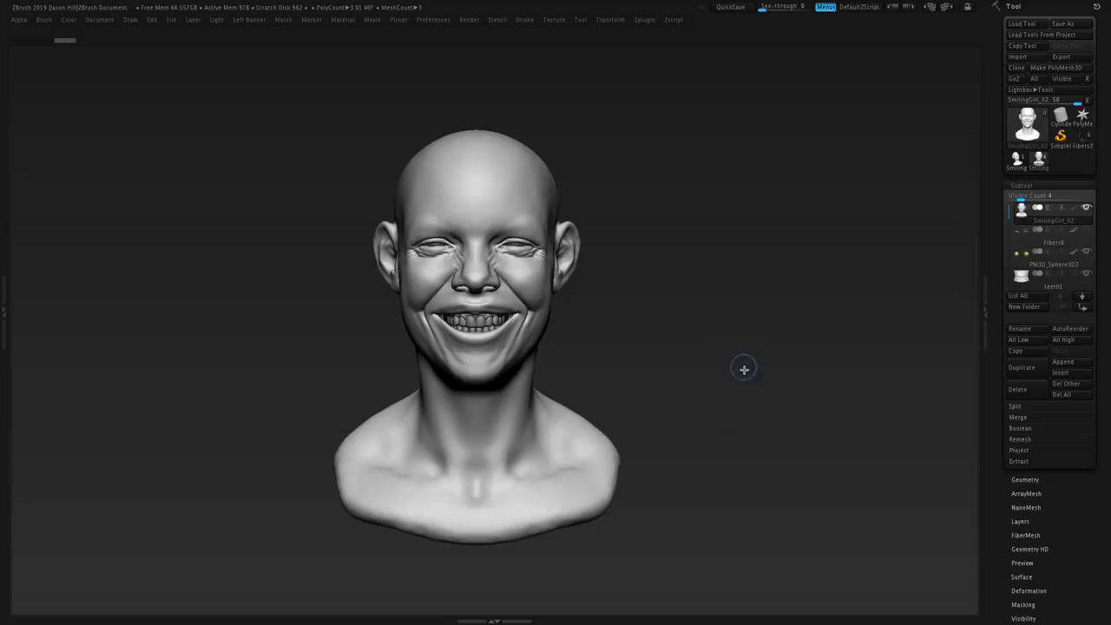
pyautogui.moveTo(732, 331); pyautogui.dragTo(759, 339)
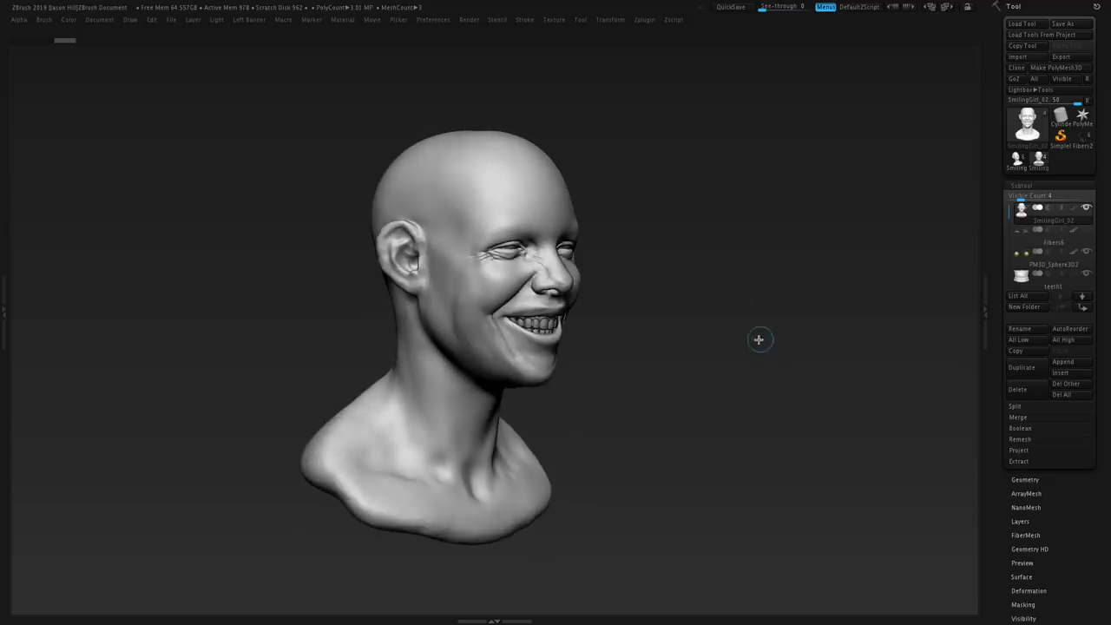